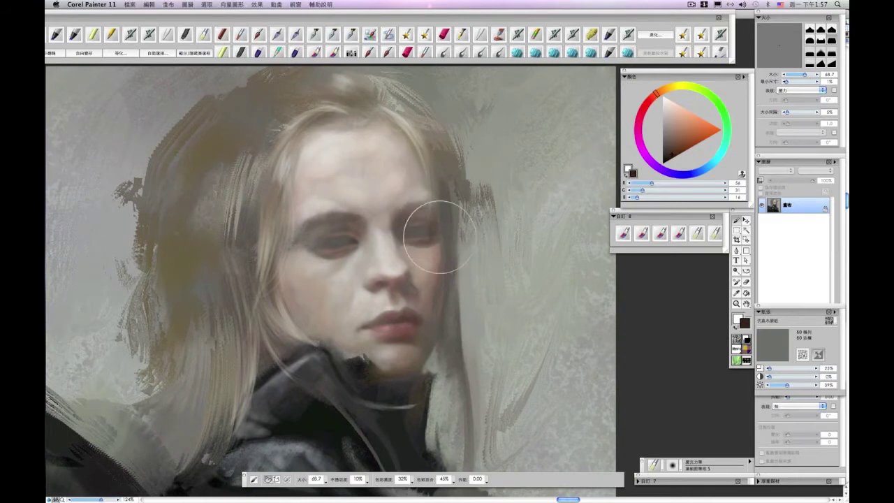
Step: Blend sampled skin tones around the far eye and the shadowed cheek below it
scroll(455, 233, down, 2)
alt+click(435, 225)
drag(436, 225, 430, 228)
alt+click(428, 232)
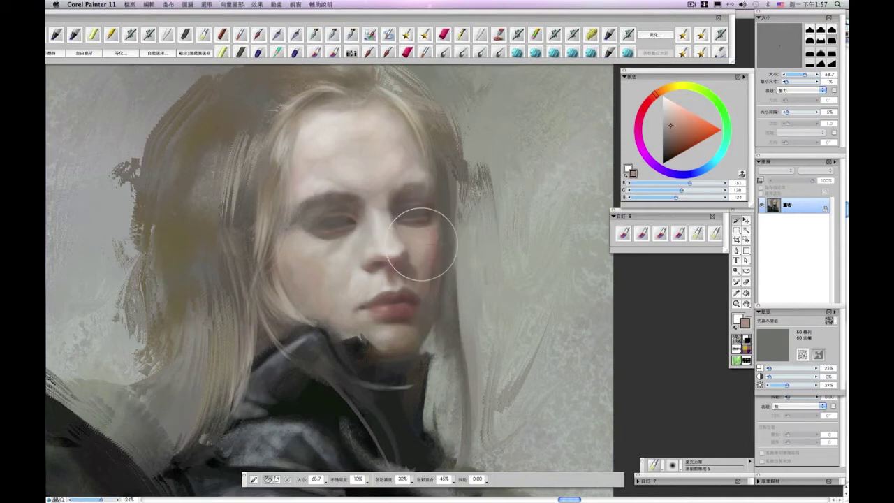
Step: Sample a skin tone from the forehead and shift it to a muted pink for painting the forehead and brow area
key(super+minus)
key(super+minus)
key(super+minus)
scroll(536, 183, up, 5)
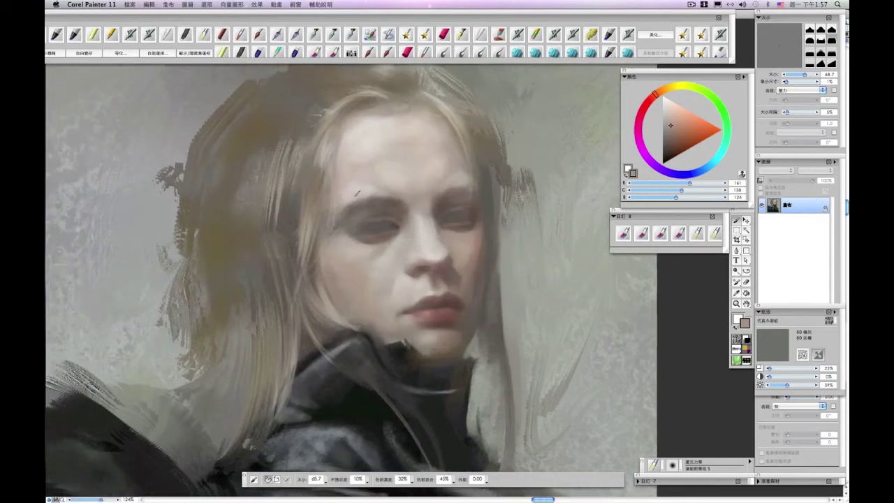
alt+click(432, 155)
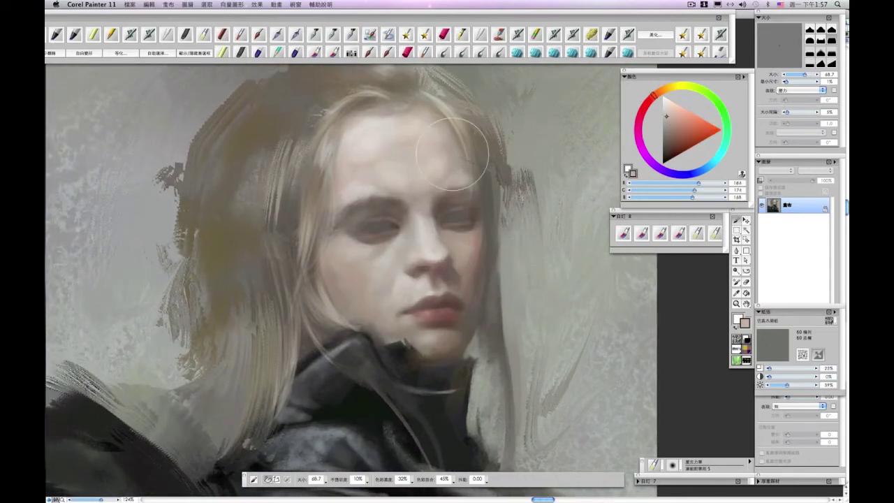
click(675, 118)
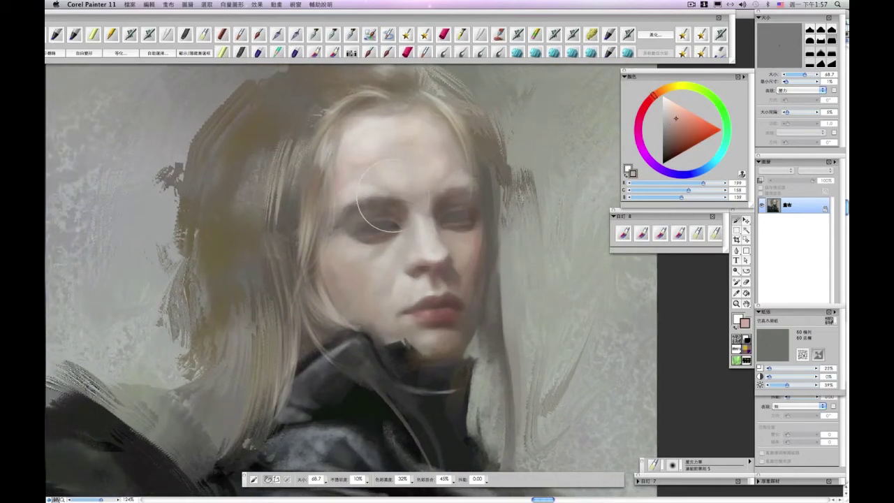
Step: Soften the temple and outer corner of the near eye with sampled skin and brown hair tones
alt+click(342, 234)
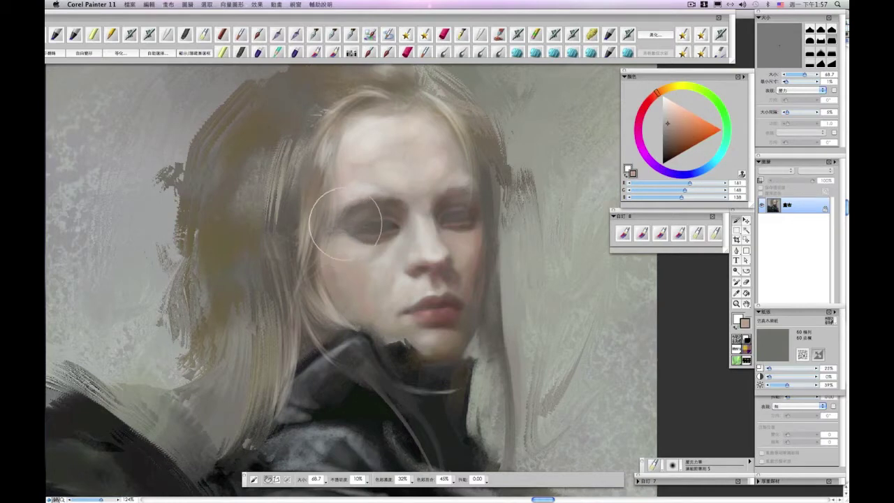
mouse_move(346, 229)
mouse_down()
mouse_move(333, 238)
mouse_move(341, 211)
mouse_move(332, 246)
mouse_up()
alt+click(334, 238)
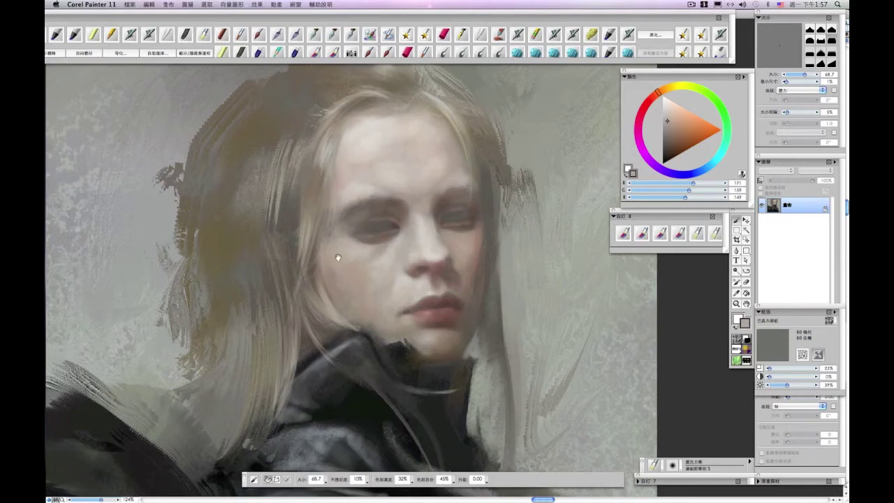
alt+click(338, 163)
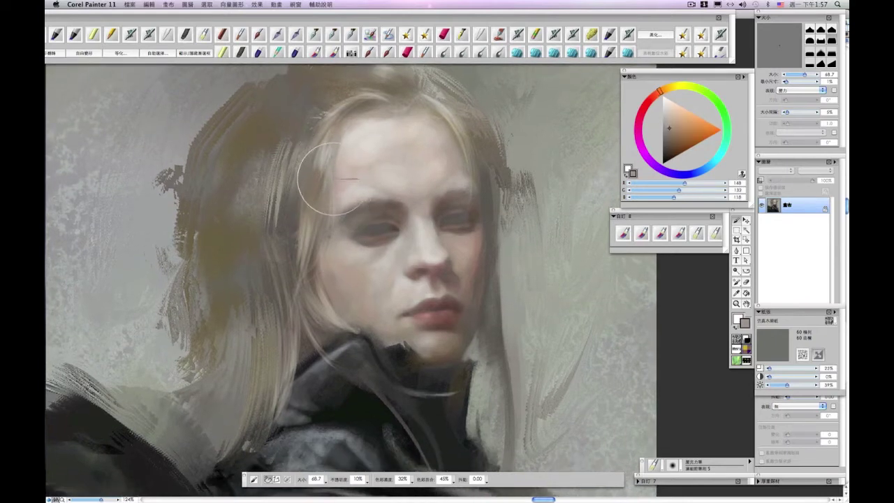
alt+click(321, 255)
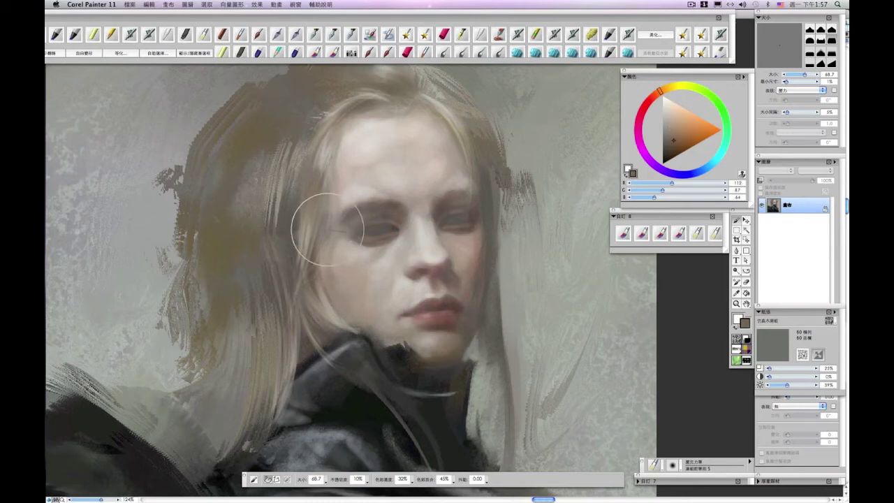
Step: Pick a dark yellowish brown and paint the hair beside the far temple
drag(524, 235, 498, 244)
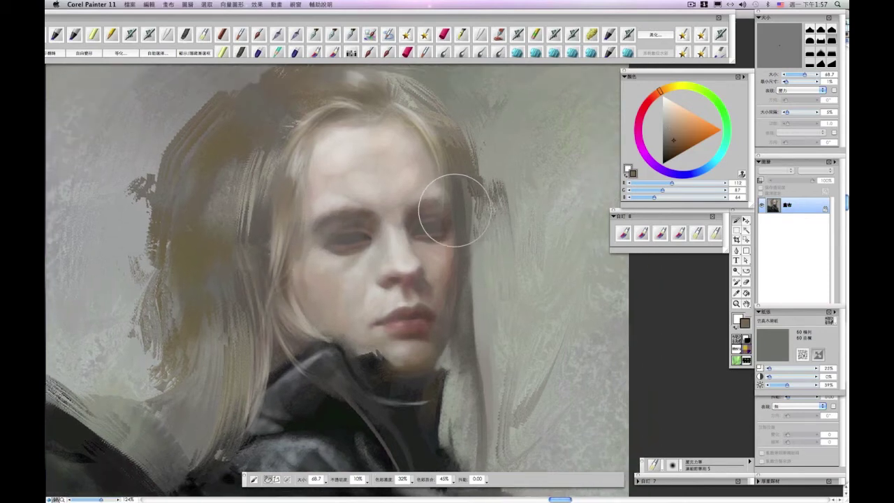
drag(454, 181, 450, 215)
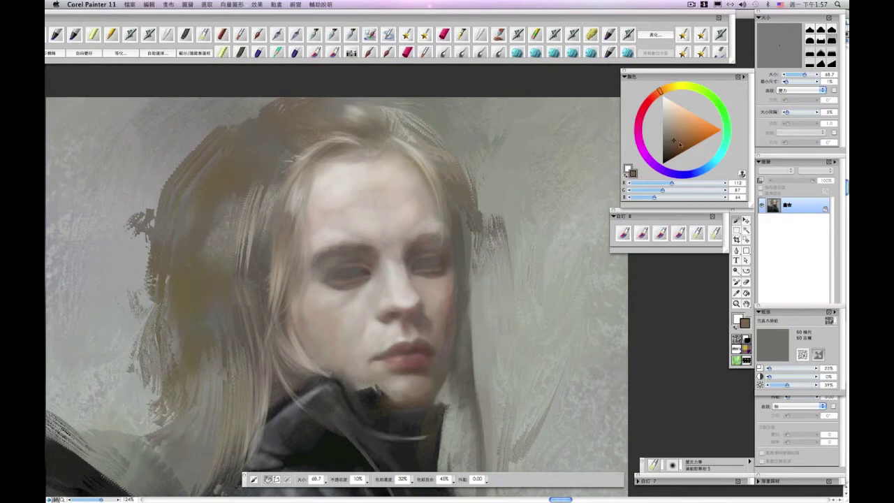
click(667, 88)
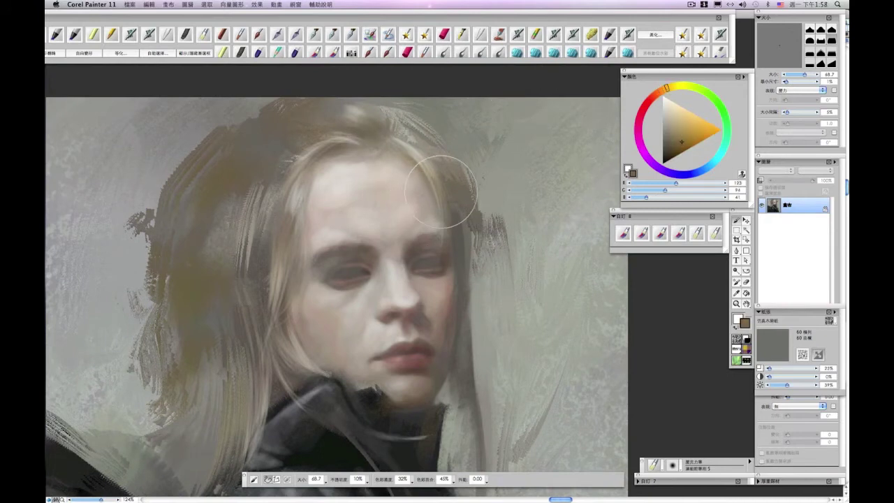
click(671, 144)
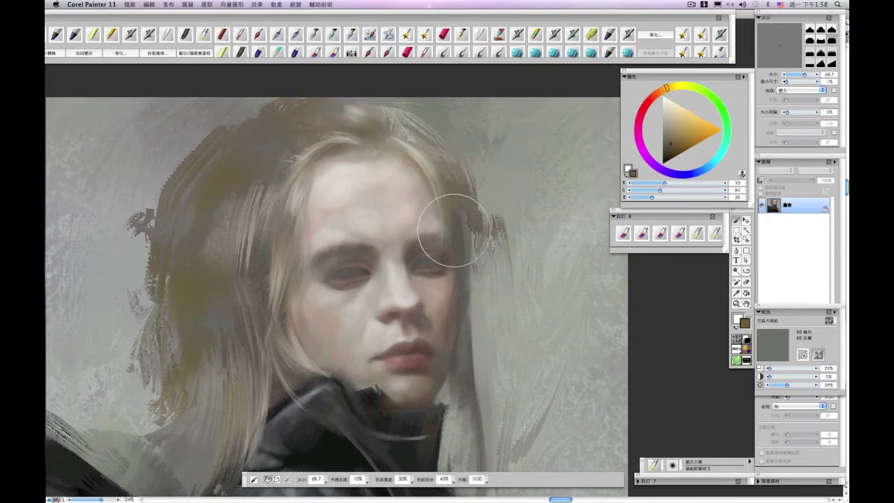
Step: Blend sampled brown-greys along the hair edge beside the far cheek and jaw
drag(512, 224, 515, 180)
alt+click(465, 212)
drag(466, 238, 464, 223)
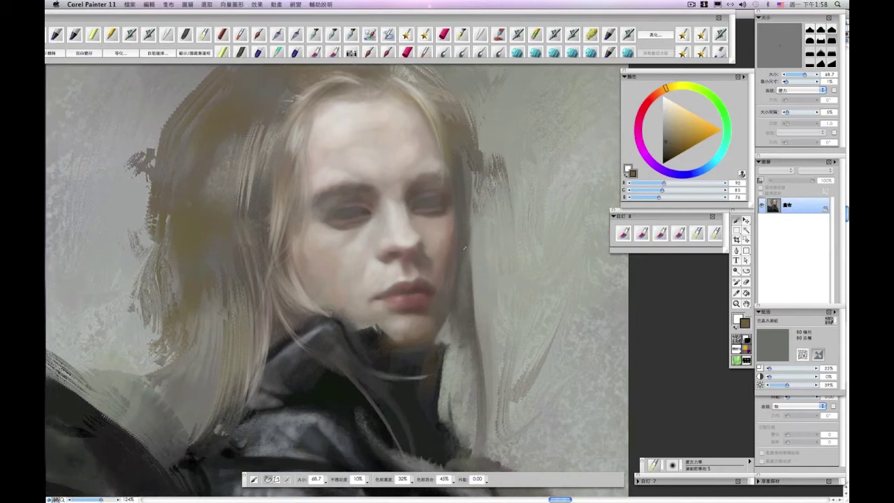
alt+click(461, 253)
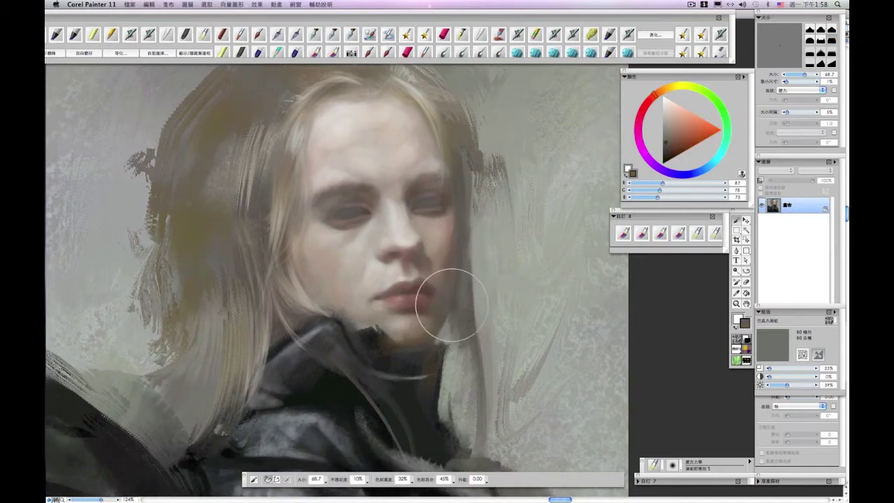
Step: Reduce the brush size to 54.1 and darken the collar and coat with black
key(super+minus)
key(super+minus)
key(super+minus)
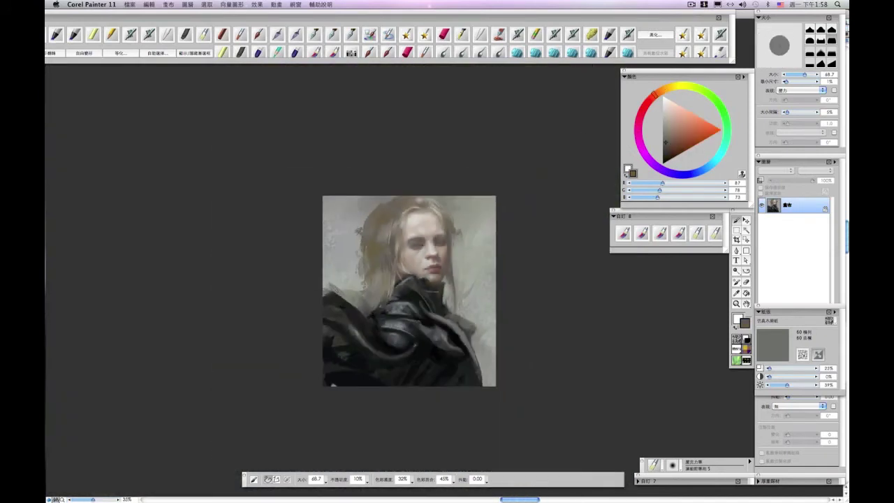
key(super+plus)
key(super+plus)
key(super+plus)
mouse_move(501, 252)
mouse_down()
mouse_move(515, 185)
mouse_move(515, 243)
mouse_move(518, 212)
mouse_up()
alt+click(441, 277)
key([)
click(663, 162)
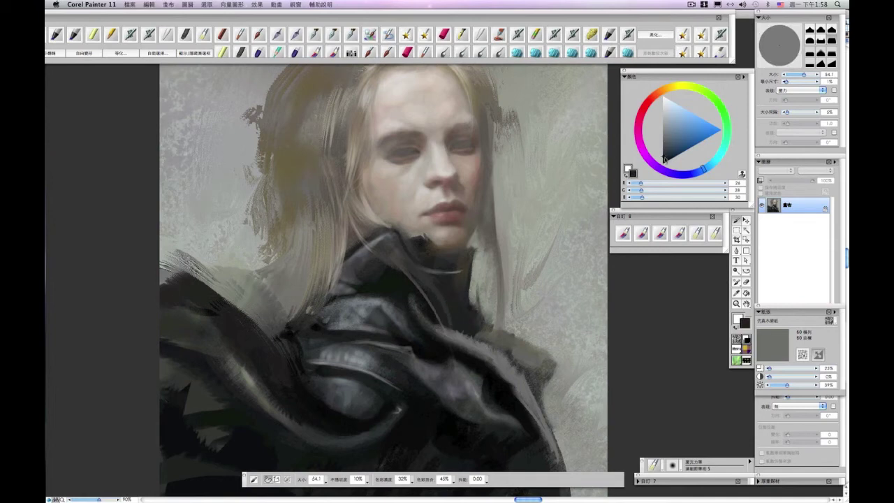
mouse_move(460, 327)
mouse_down()
mouse_move(471, 324)
mouse_move(451, 279)
mouse_move(427, 270)
mouse_move(474, 274)
mouse_move(450, 292)
mouse_move(494, 272)
mouse_up()
drag(407, 281, 393, 339)
Step: Sample a light skin tone beside the nose, set the brush size to 39.8 and paint the near eye's inner corner
key(super+minus)
key(super+minus)
key(super+minus)
key(super+plus)
key(super+plus)
key(super+plus)
key(super+plus)
drag(553, 216, 527, 232)
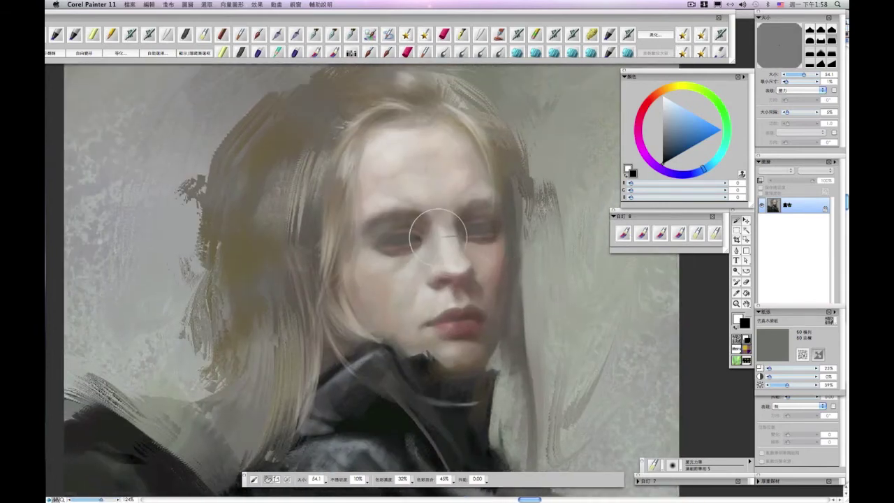
alt+click(420, 260)
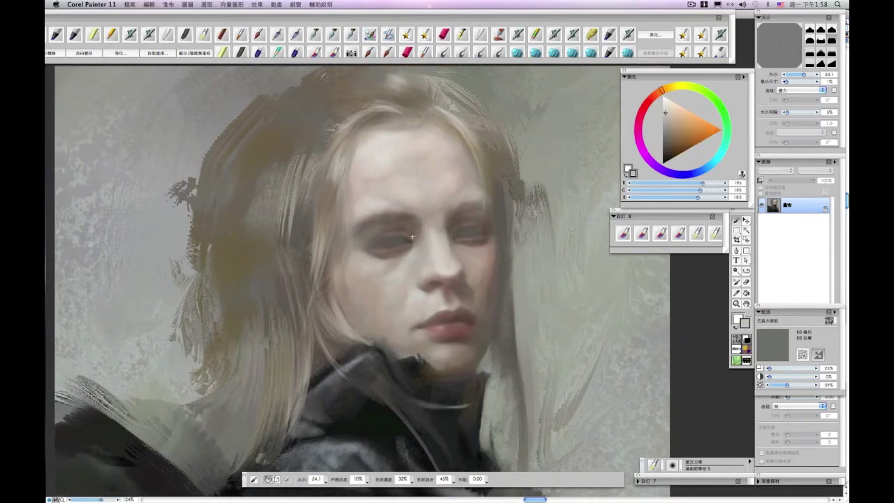
key(bracketleft)
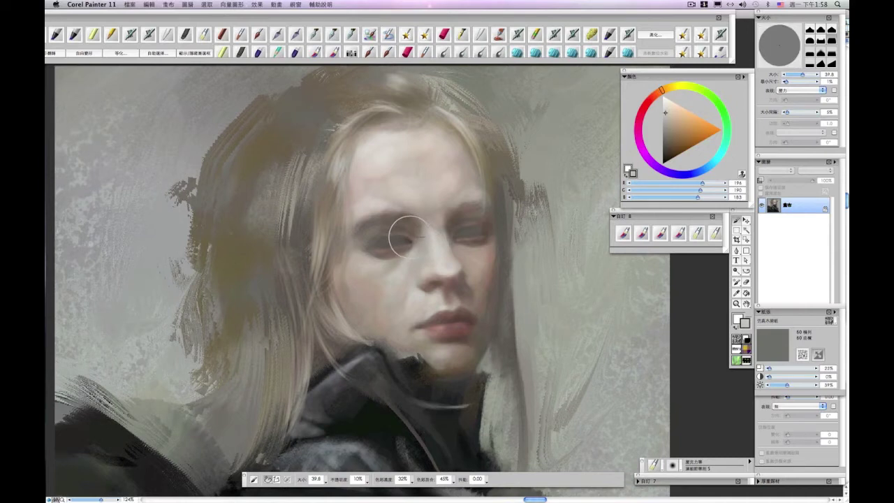
scroll(517, 258, right, 2)
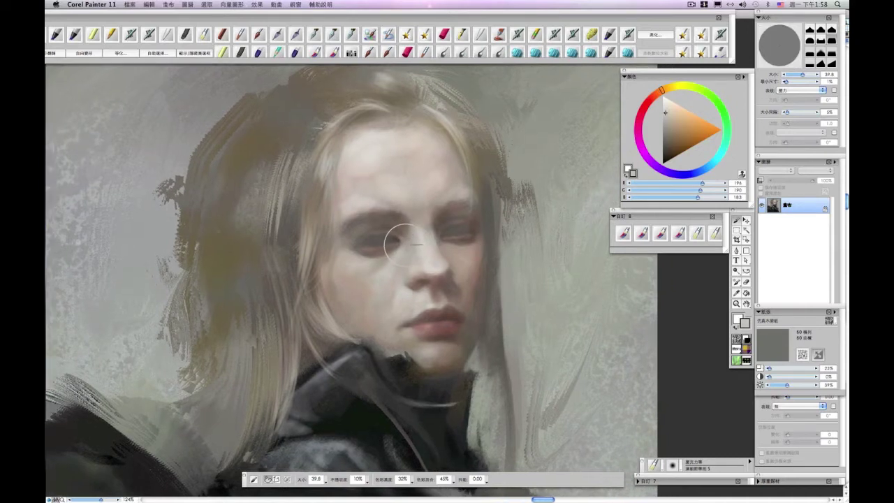
Step: Lighten the area between the near eye and the nose bridge with pale pink and near-white tones
drag(671, 110, 659, 96)
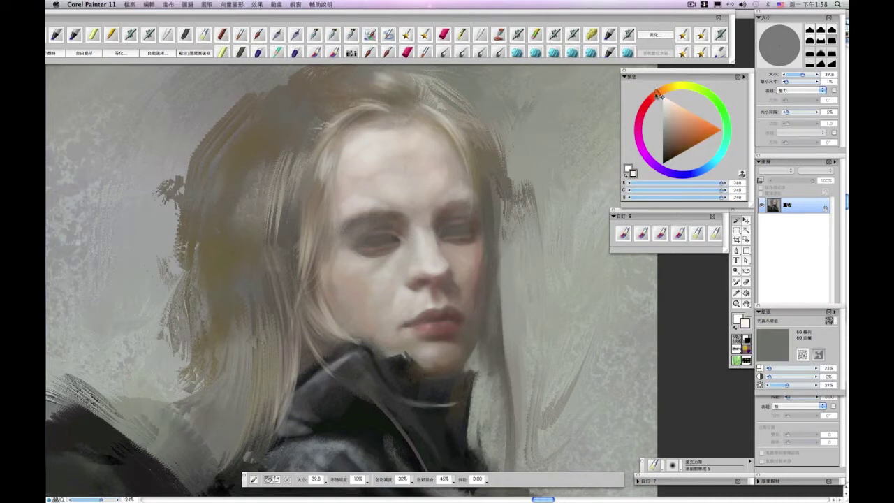
click(673, 107)
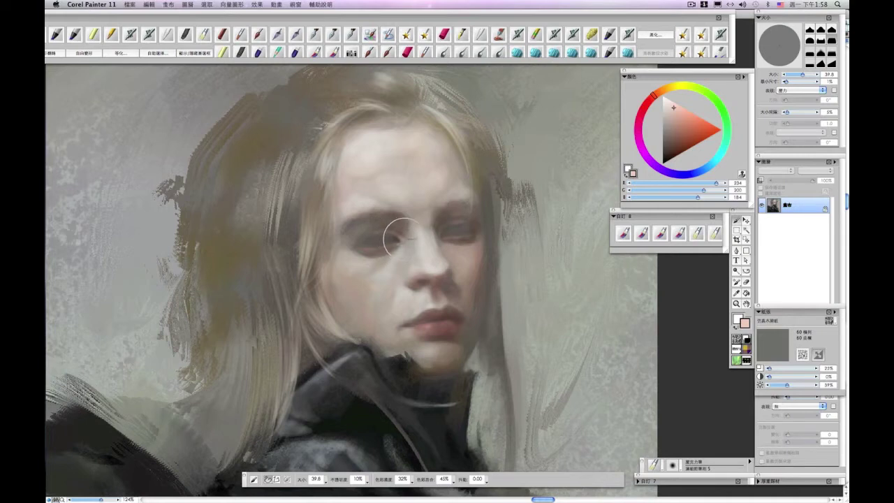
drag(673, 106, 663, 101)
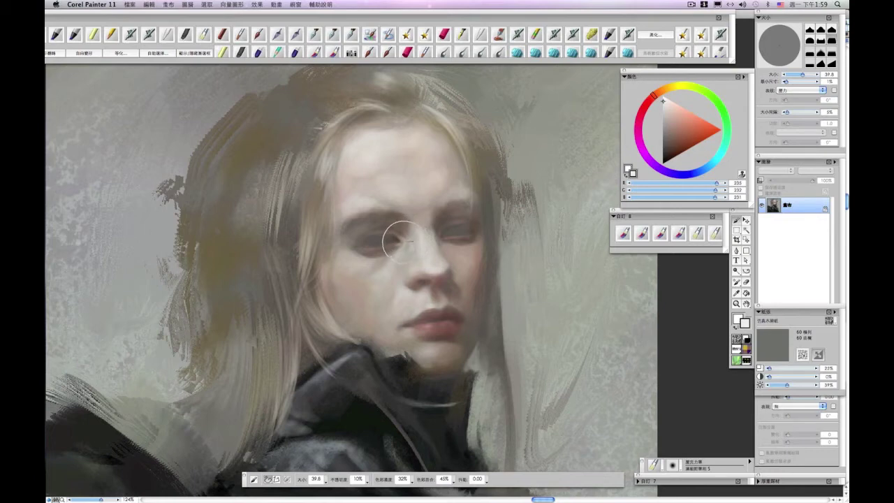
Step: Sample mid skin tones and refine the lower lid and outer corner of the near eye
key(super+minus)
key(super+minus)
key(super+minus)
key(super+equal)
key(super+equal)
key(super+equal)
alt+click(450, 241)
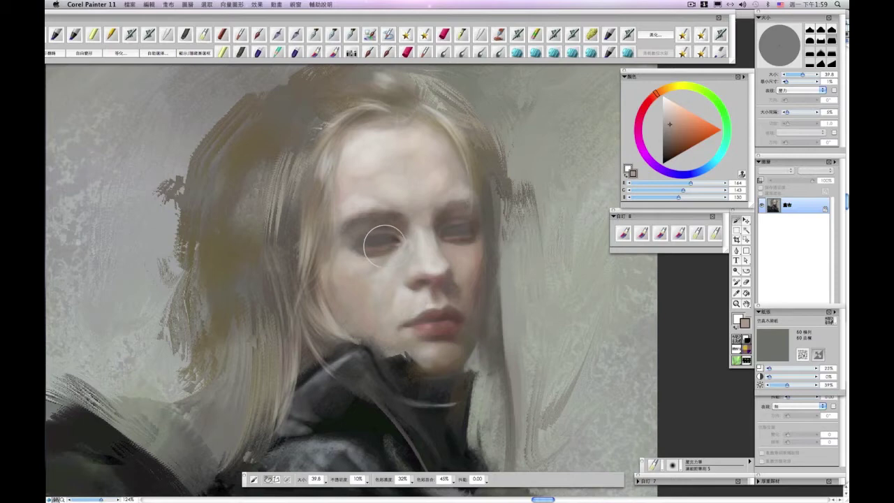
alt+click(347, 256)
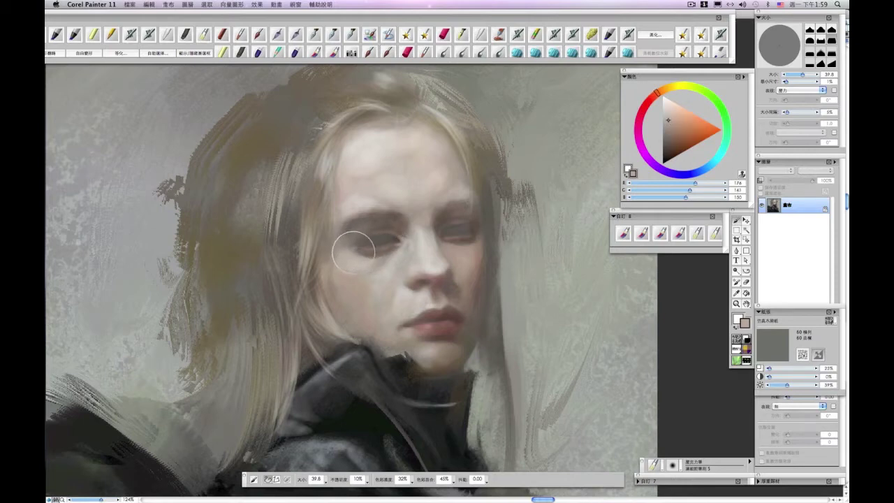
Step: Mirror the portrait horizontally
key(super+minus)
key(super+minus)
key(super+minus)
key(super+plus)
key(super+plus)
key(F5)
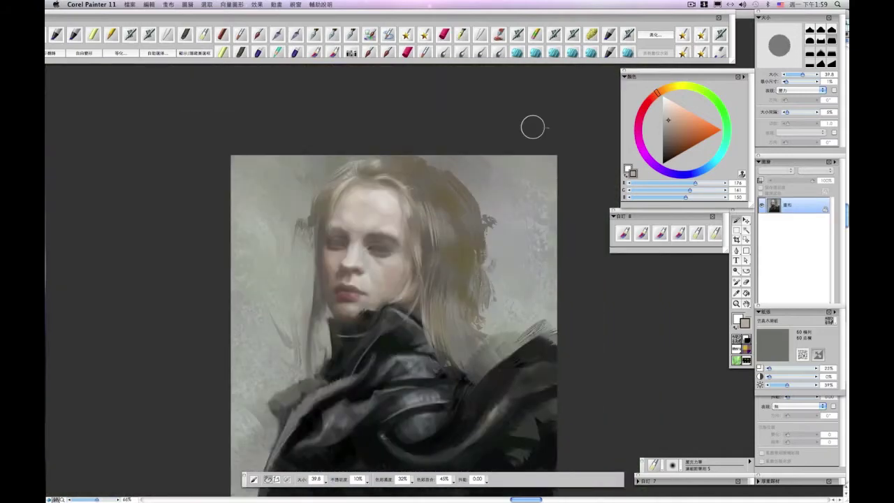
Step: Set the brush size to 12.9 and work a light skin tone into the near eye's lower lid
key(super+plus)
key(super+plus)
drag(353, 223, 538, 234)
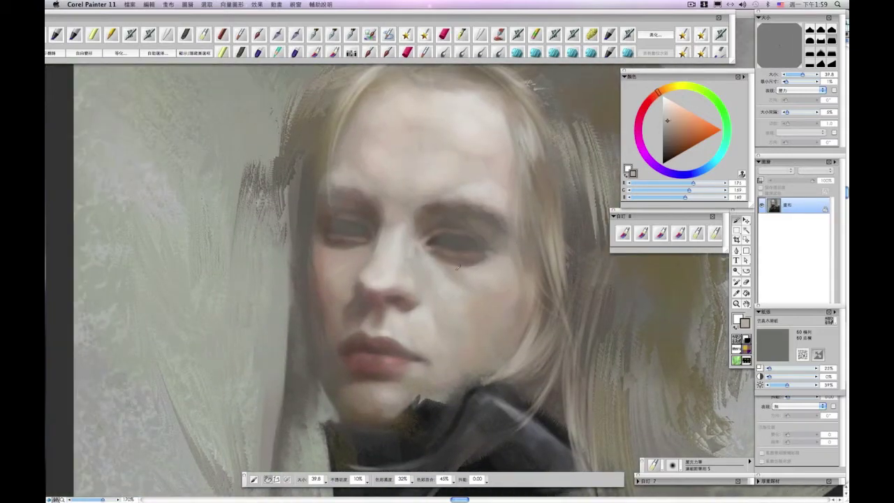
drag(465, 255, 466, 259)
key(bracketright)
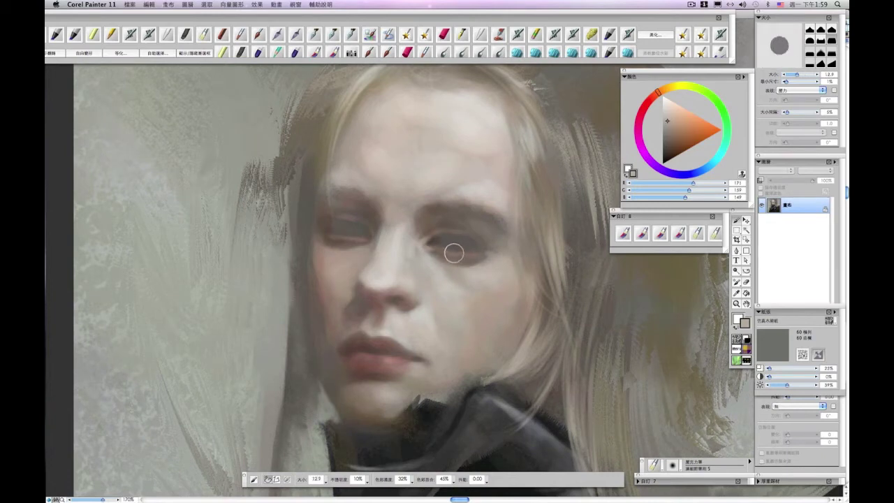
Step: Sample a dark brown-grey from the far eye and detail that eye at brush size 4.6
alt+click(344, 233)
key(bracketleft)
key(bracketleft)
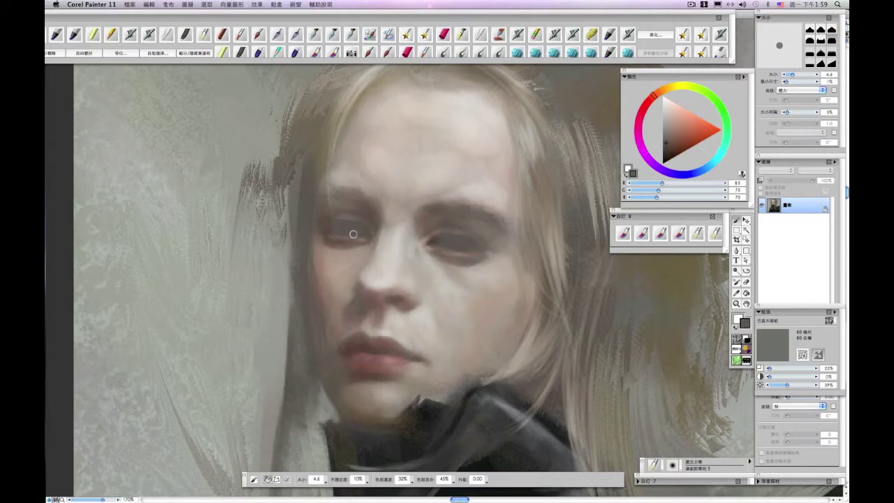
Step: Sample a skin tone at the far eye's inner corner and soften it at brush size 20.5
alt+click(365, 238)
key(bracketright)
key(bracketright)
key(bracketright)
key(bracketright)
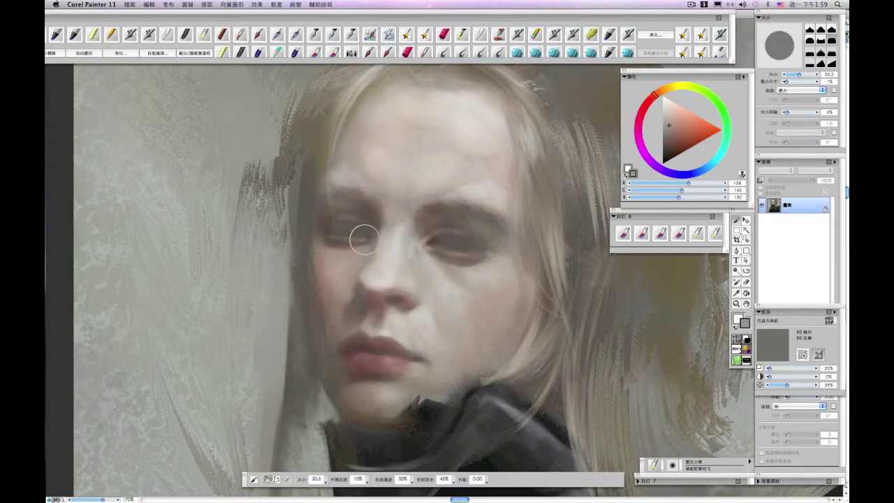
Step: Shift the colour sampled near the eyebrow to a muted red and tint around the eyes at brush size 37.6
mouse_move(458, 274)
mouse_down()
mouse_move(459, 287)
mouse_move(443, 273)
mouse_up()
alt+click(480, 220)
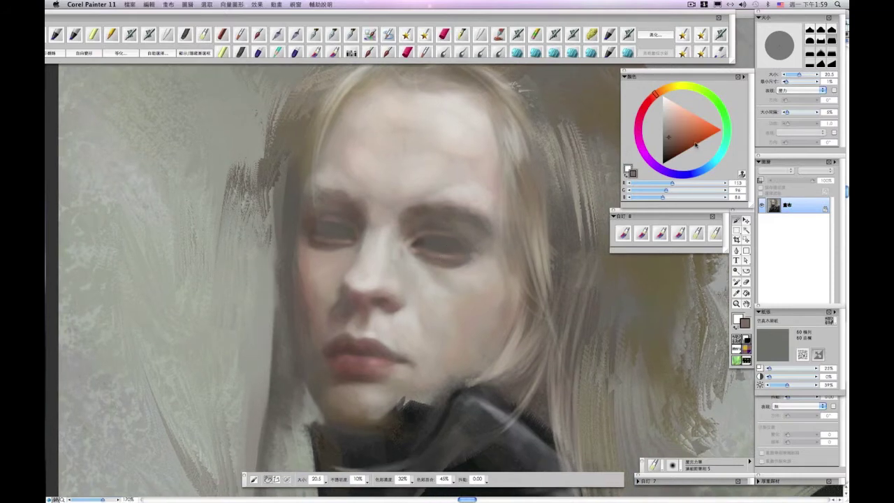
drag(657, 96, 651, 99)
key(bracketright)
key(bracketright)
key(bracketright)
key(bracketright)
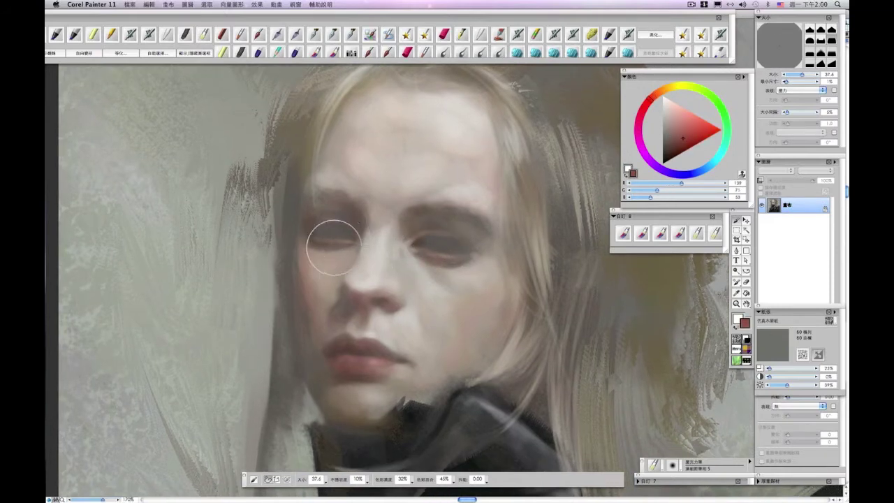
Step: Choose a muted orange-brown and glaze it softly over both eye sockets at brush size 54.1
key(super+minus)
key(super+minus)
key(super+minus)
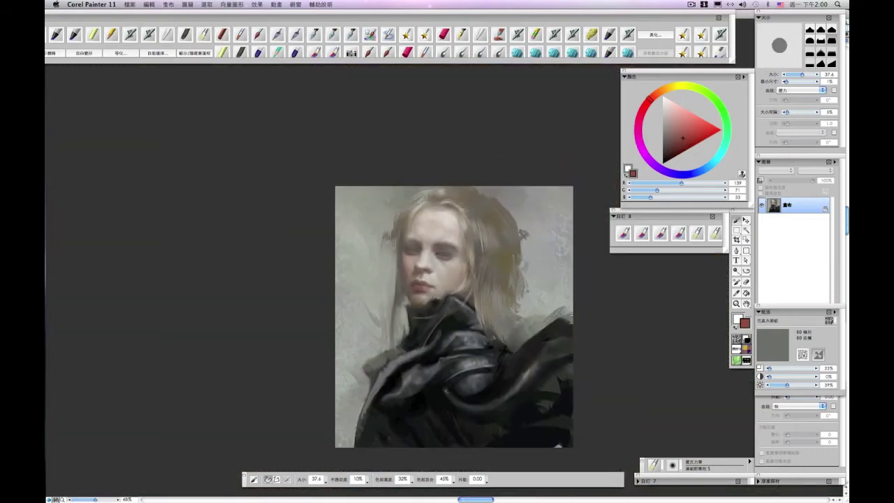
key(super+equal)
key(super+equal)
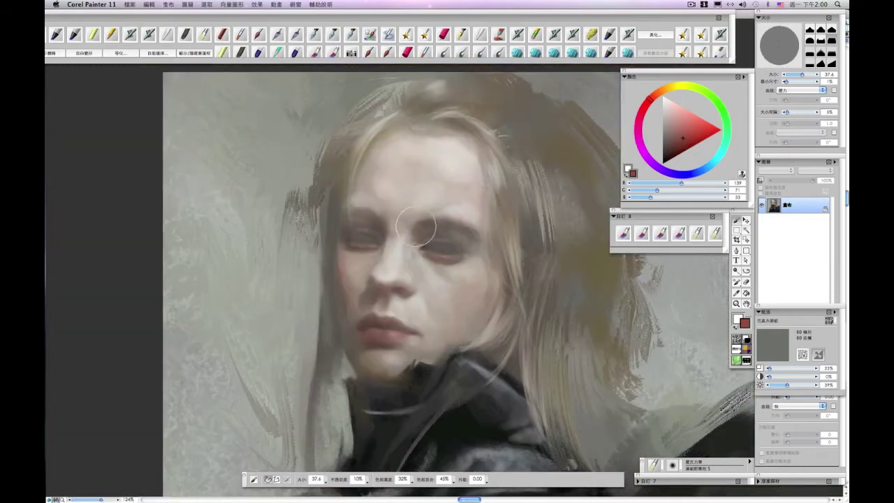
click(685, 135)
click(657, 93)
click(680, 135)
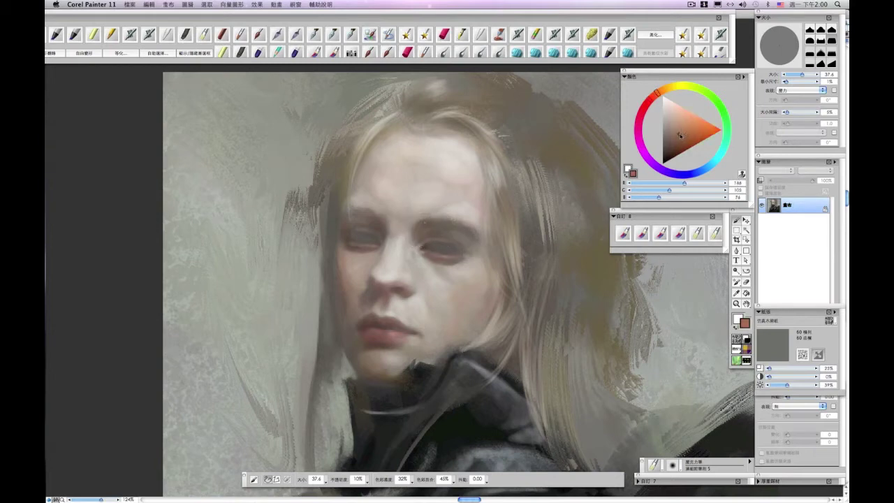
key(bracketright)
key(bracketright)
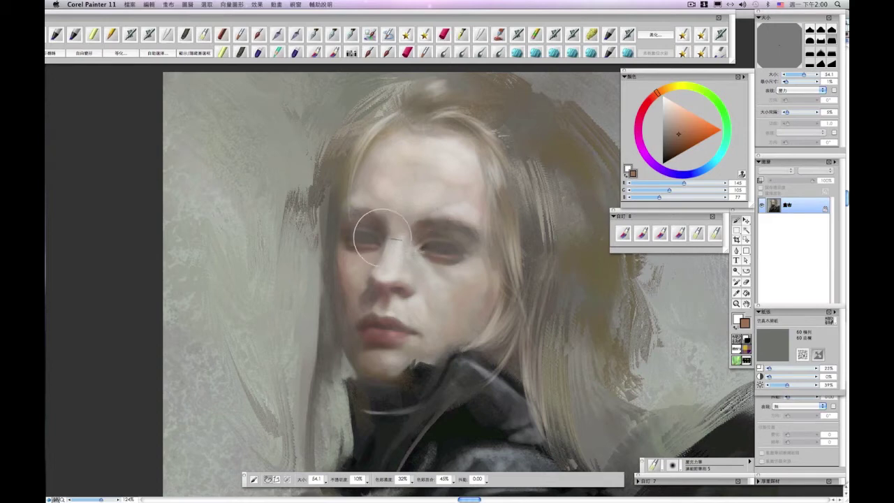
drag(421, 235, 427, 242)
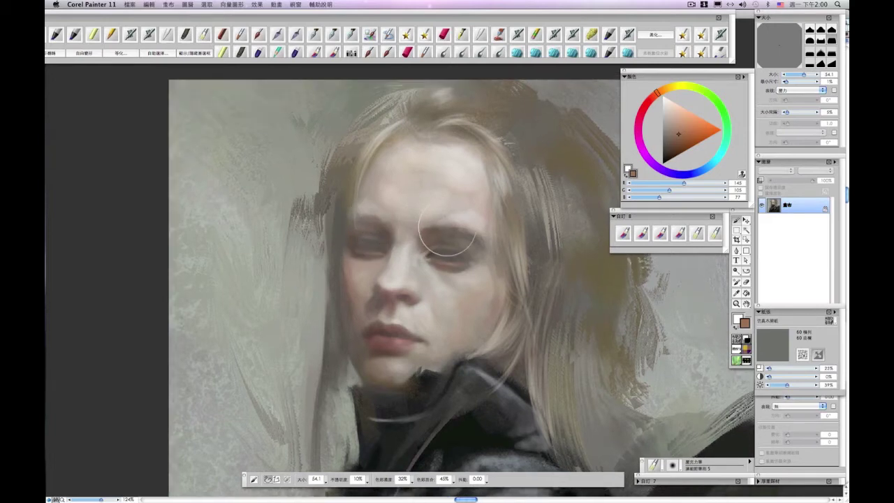
drag(469, 236, 453, 228)
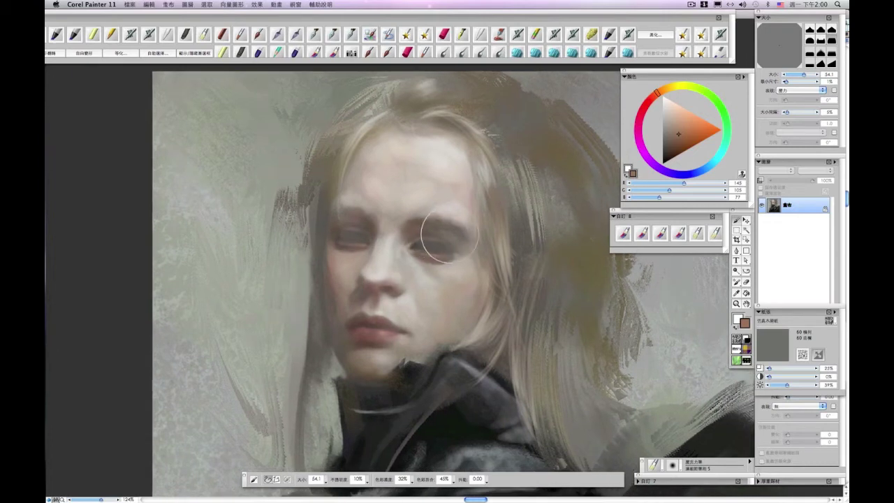
Step: Shift the brush colour's hue to yellow and tint the upper lid and brow area of the near eye
click(671, 88)
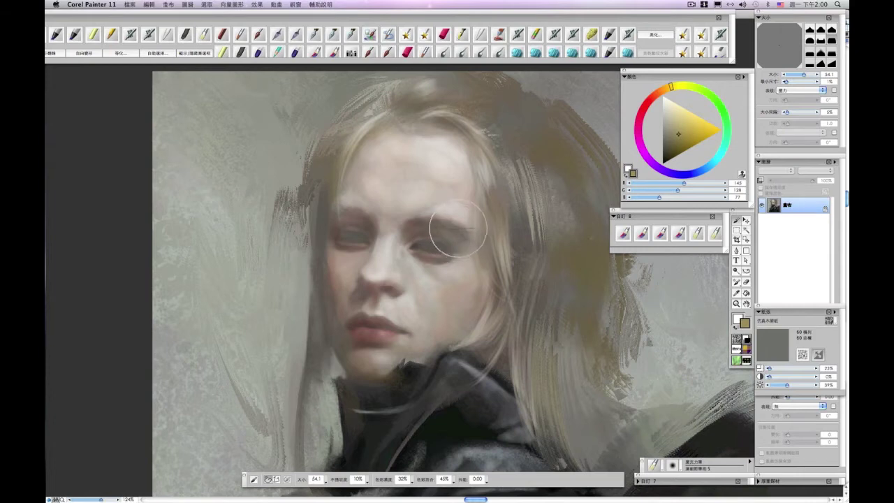
key(super+minus)
key(super+plus)
mouse_move(391, 322)
mouse_down()
mouse_move(423, 261)
mouse_move(400, 281)
mouse_move(400, 296)
mouse_up()
Step: Sample the near eye's dark tone, darken it to near-black and deepen the eye at brush size 22.9
alt+click(422, 252)
click(663, 161)
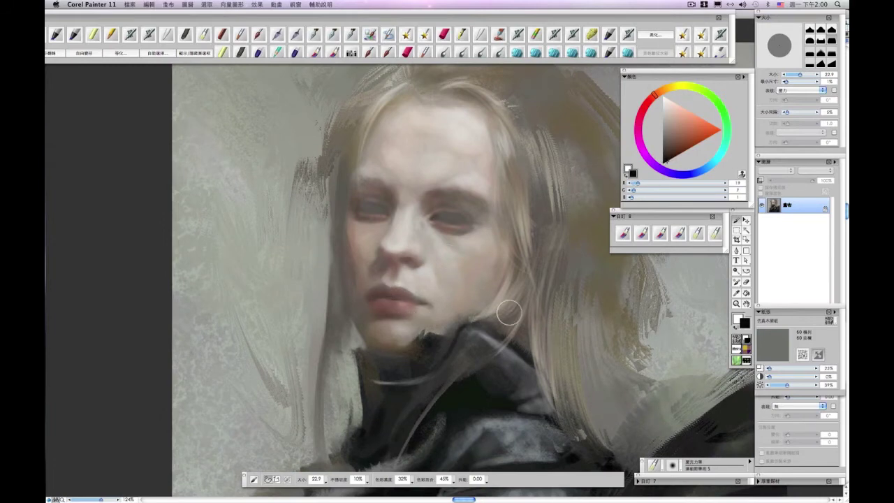
key(super+minus)
key(super+minus)
key(super+minus)
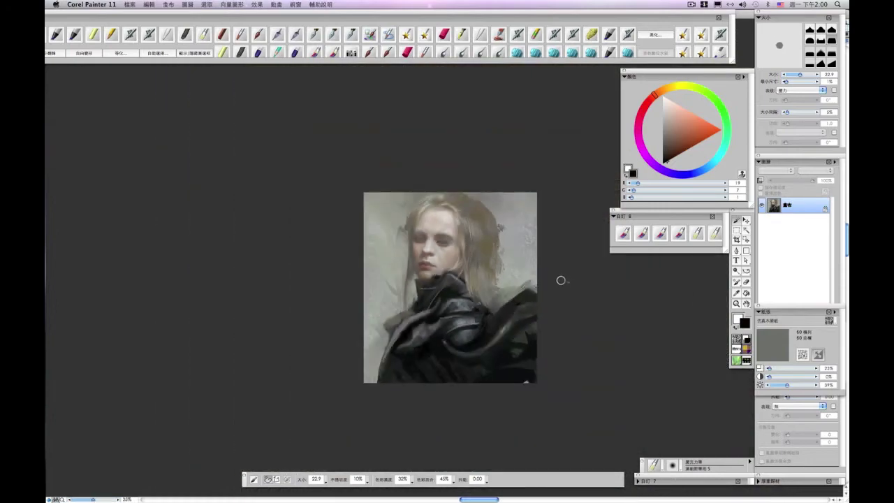
Step: Mirror the portrait horizontally and bring the flipped face into close view
key(super+plus)
key(super+plus)
key(F2)
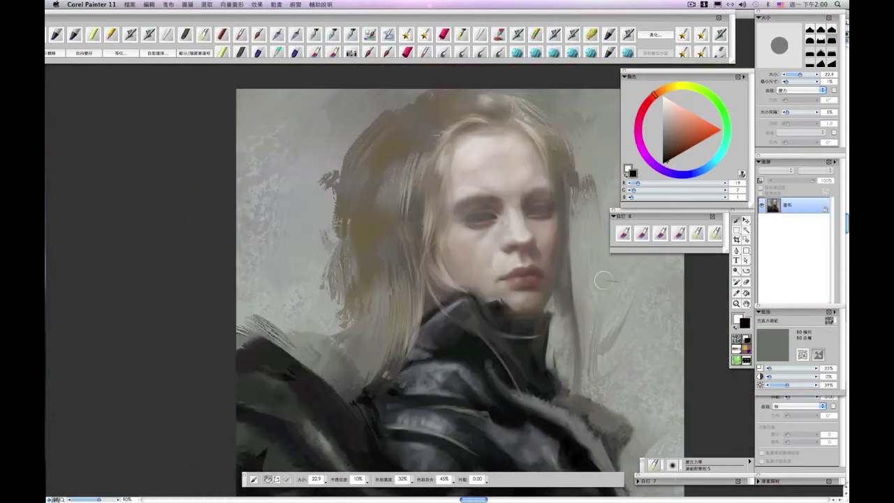
key(super+minus)
key(super+plus)
key(super+plus)
drag(463, 338, 411, 401)
Step: Sample a hair tone, lighten it to pale beige and paint thin strands beside the near cheek at brush size 5.7
alt+click(540, 132)
click(666, 108)
mouse_move(400, 208)
mouse_down()
mouse_move(396, 178)
mouse_move(345, 274)
mouse_up()
key(bracketleft)
key(bracketleft)
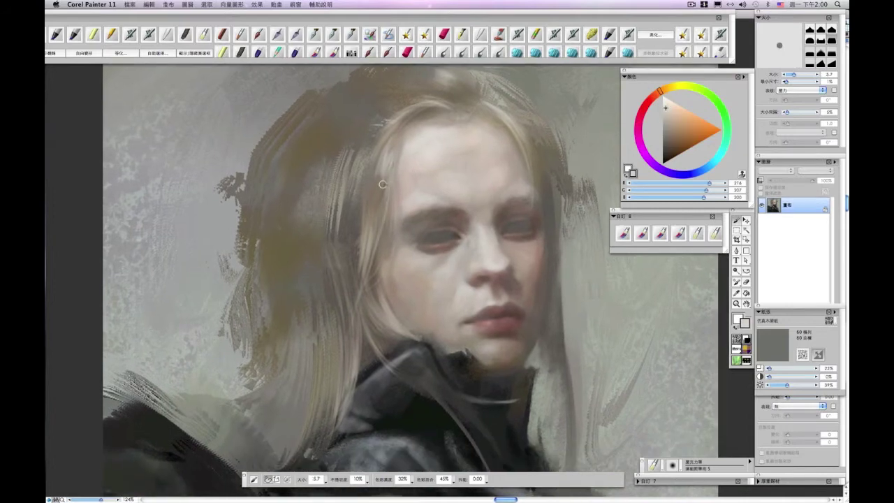
scroll(378, 220, down, 1)
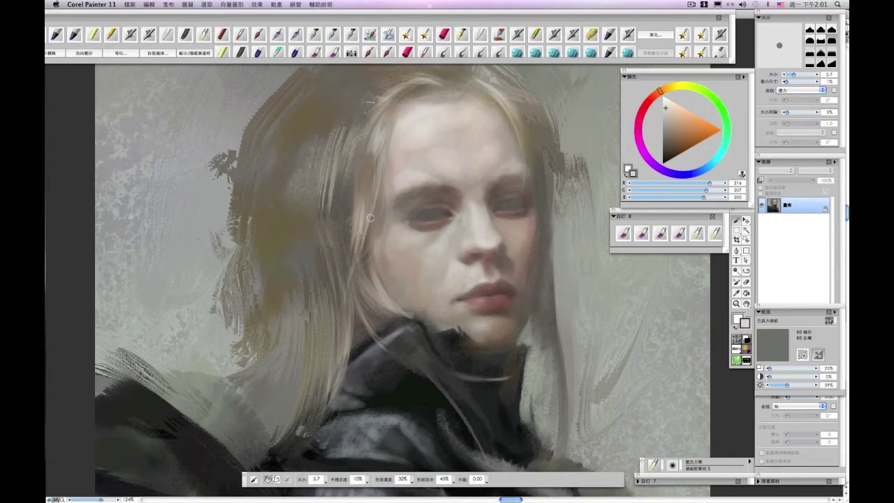
scroll(353, 237, right, 1)
scroll(353, 238, down, 1)
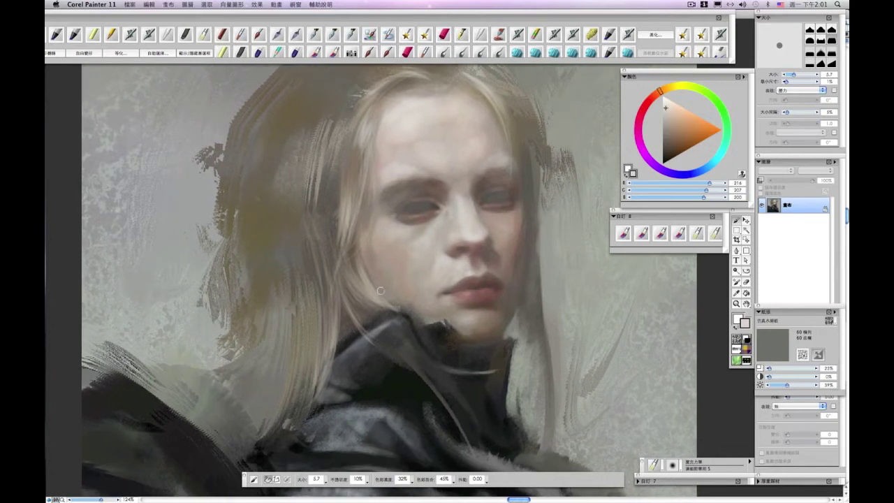
scroll(385, 301, down, 1)
scroll(384, 302, right, 1)
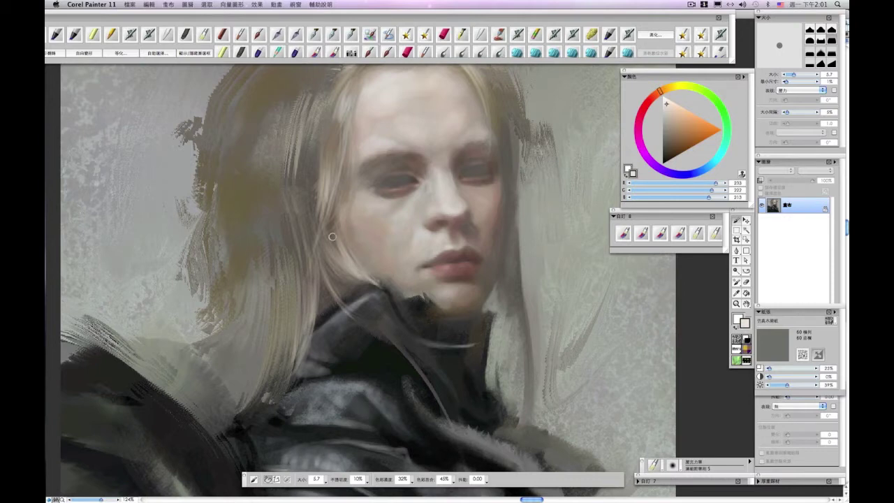
Step: Enlarge the brush to 8.0 and add pale strands along the near side of the forehead's hairline
scroll(348, 212, up, 3)
scroll(348, 212, left, 1)
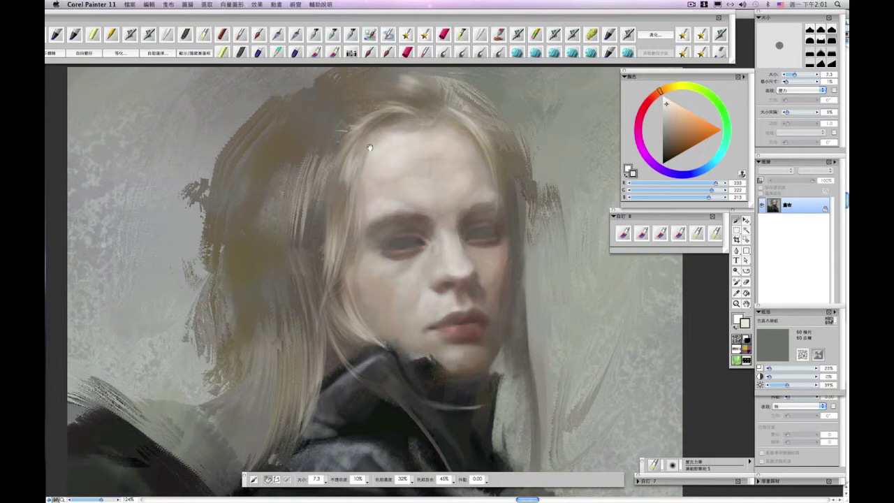
drag(366, 138, 374, 166)
key(])
scroll(352, 163, down, 1)
scroll(352, 163, right, 2)
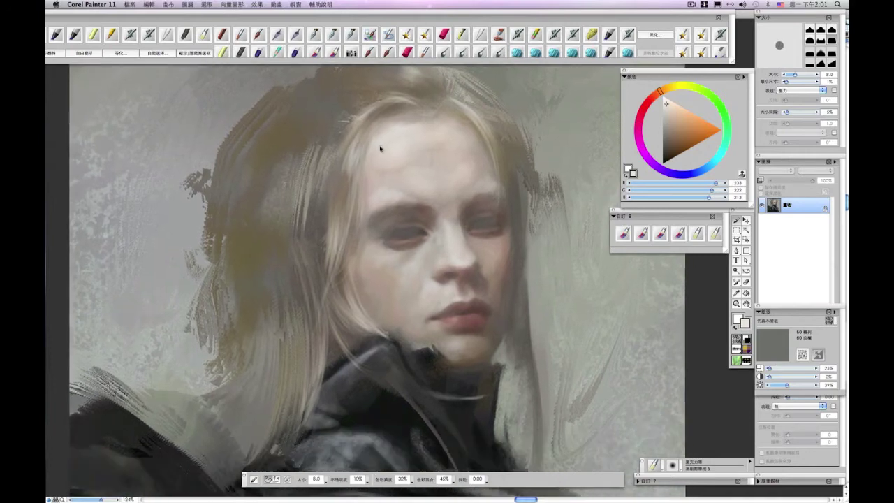
Step: Sample a grey-beige from the far side of the forehead and blend the far hairline at brush size 15.5
drag(458, 153, 467, 175)
alt+click(441, 165)
key(])
key(])
key(])
key(])
key(])
key(])
key(])
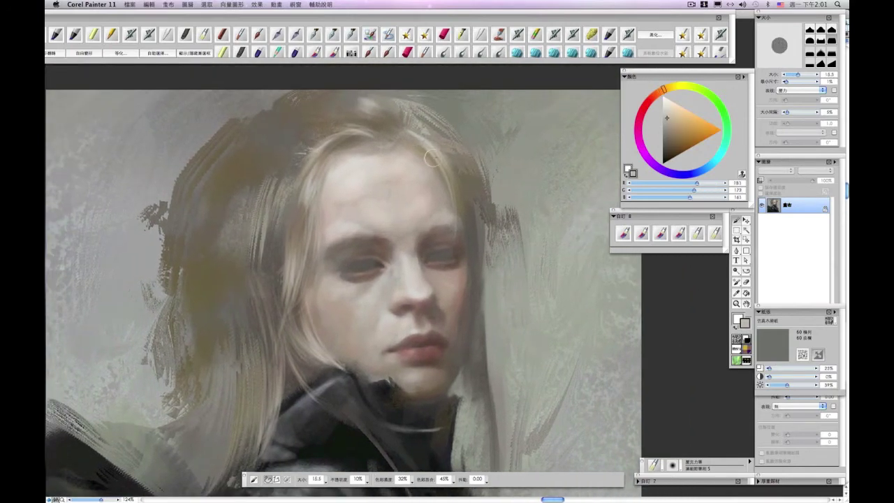
Step: Reduce the brush size to 5.7 and paint thin grey-beige strands down the far side of the face
scroll(440, 157, down, 1)
key(bracketleft)
key(bracketleft)
key(bracketleft)
key(bracketleft)
key(bracketleft)
key(bracketleft)
key(bracketleft)
key(bracketleft)
key(bracketleft)
key(bracketleft)
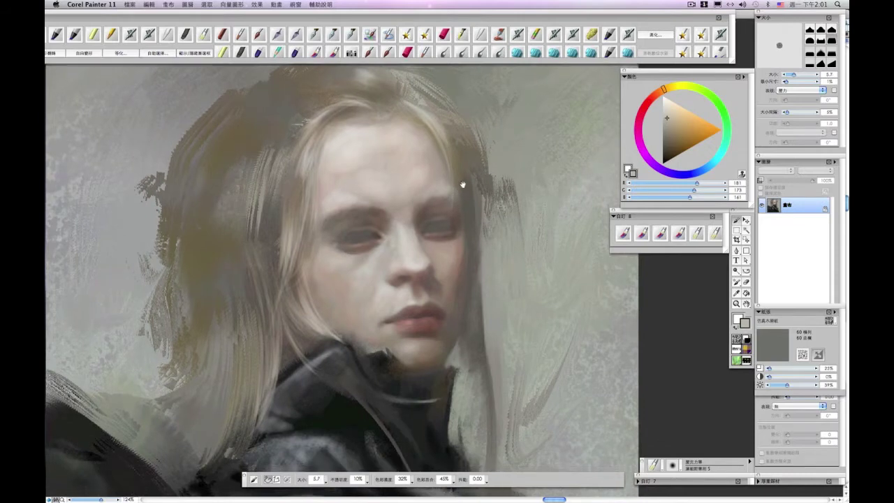
scroll(462, 183, down, 1)
drag(469, 208, 472, 275)
Step: Sample a dark brown-grey from the far hair and define the hair's shadow edge beside the far cheek
alt+click(476, 314)
drag(481, 239, 478, 220)
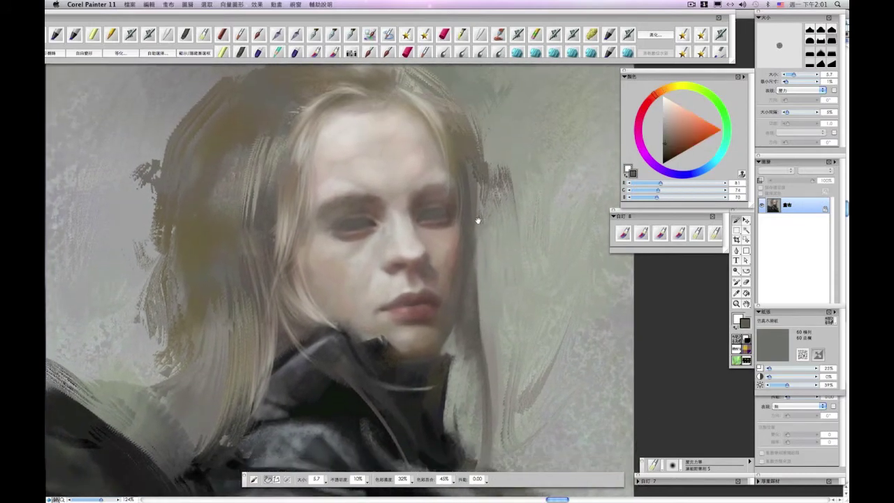
drag(480, 278, 490, 253)
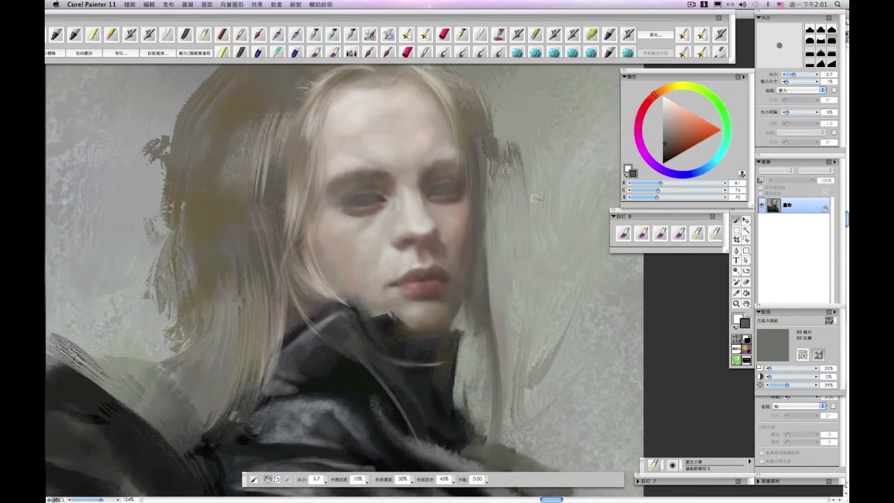
Step: Sample the colour at the hairline, lighten it and brush the crown hair softly at brush size 34.5
key(super+minus)
key(super+minus)
key(super+minus)
key(super+minus)
key(super+plus)
key(super+plus)
key(super+plus)
drag(364, 129, 384, 203)
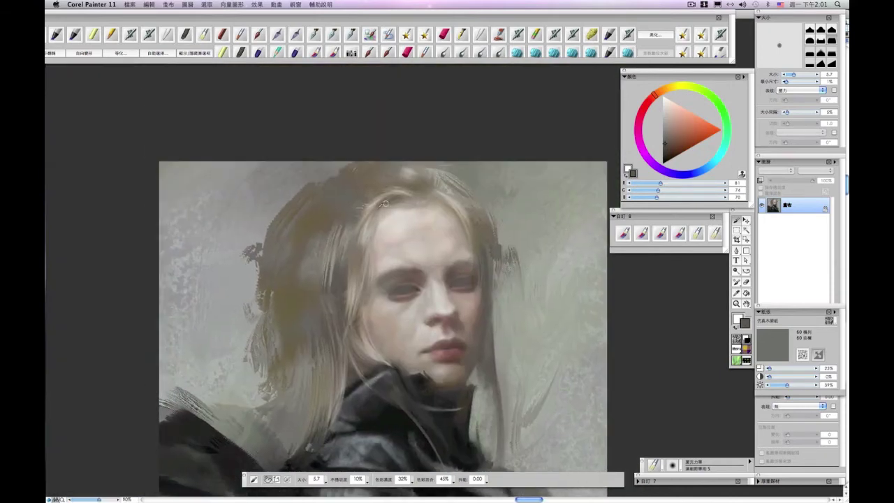
alt+click(384, 204)
click(666, 110)
drag(426, 152, 439, 151)
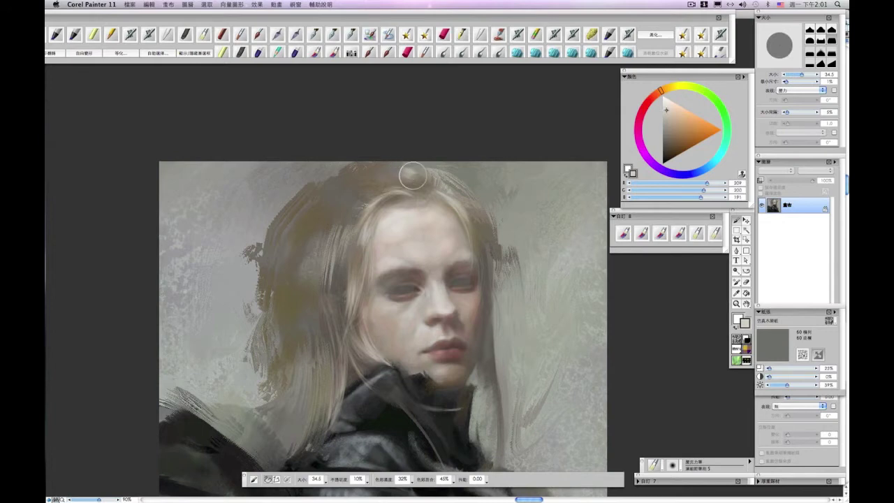
Step: Choose a near-white grey and paint highlight strands over the crown at brush size 8.6
click(663, 100)
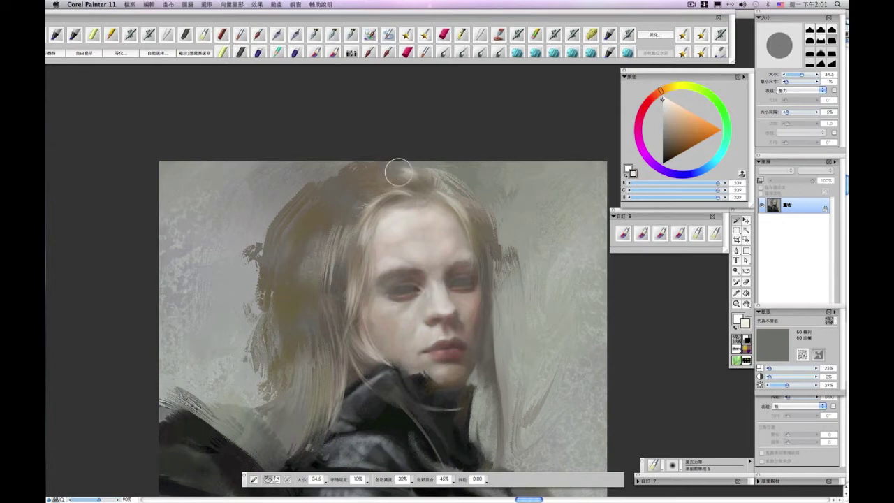
key(bracketleft)
key(bracketleft)
key(bracketleft)
key(bracketleft)
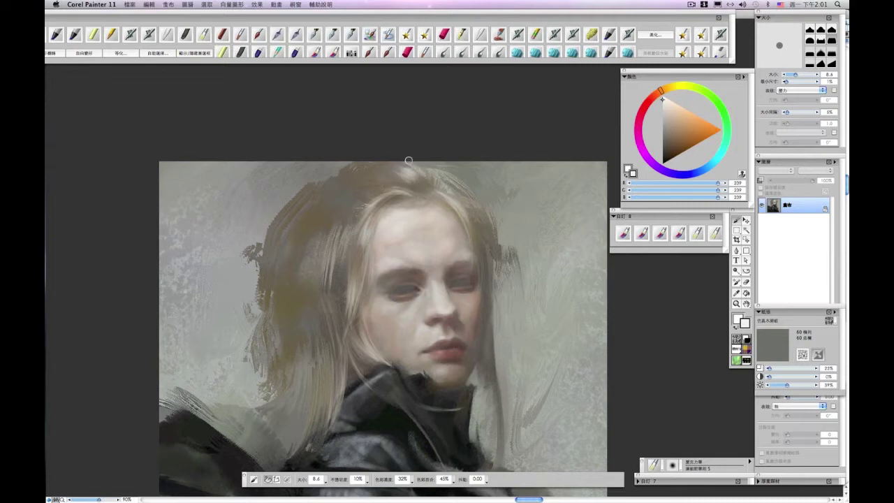
mouse_move(480, 147)
mouse_down()
mouse_move(490, 122)
mouse_move(504, 153)
mouse_up()
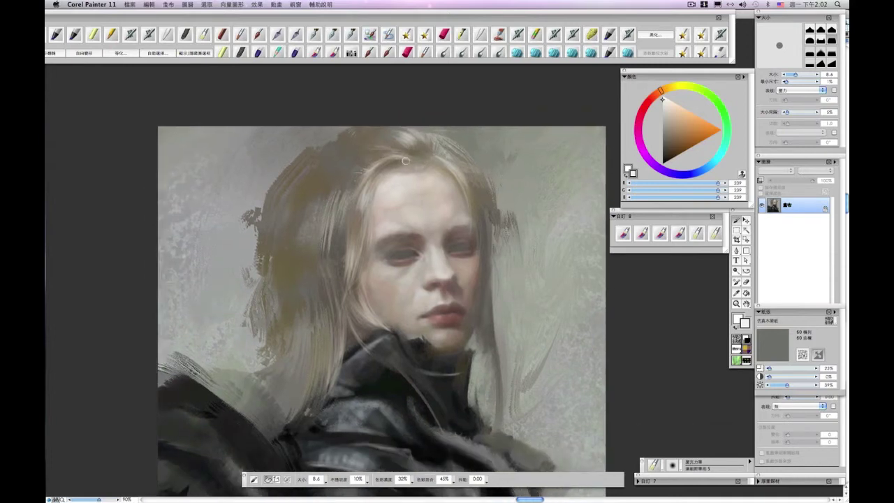
scroll(391, 164, up, 2)
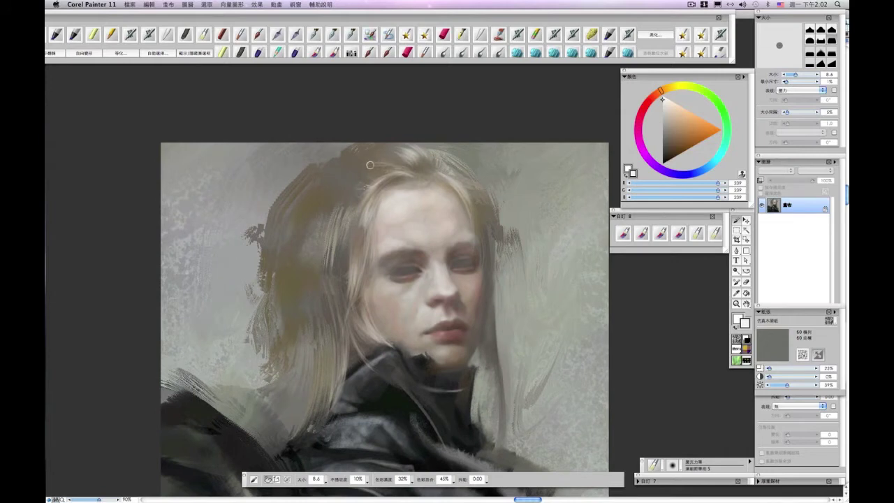
Step: Change the brush colour to a pale warm beige and extend the light strands across the top of the hair
click(667, 109)
alt+click(357, 176)
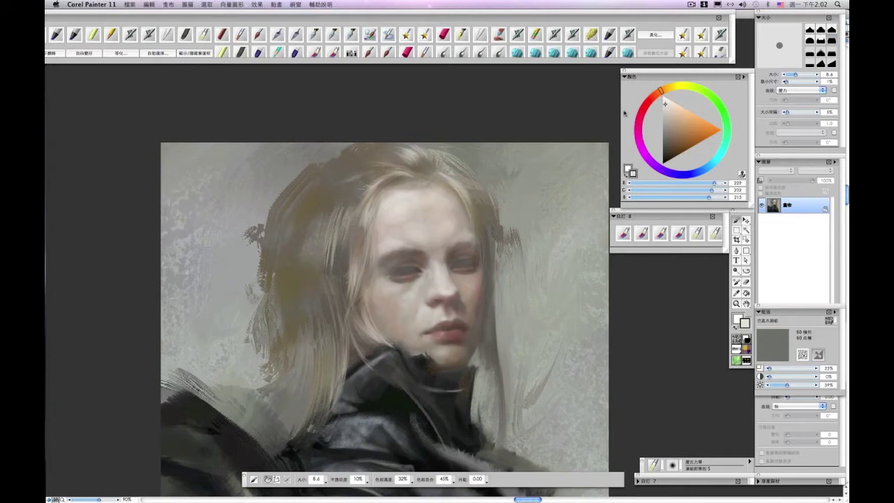
drag(386, 161, 408, 169)
drag(538, 203, 532, 151)
drag(549, 196, 536, 232)
Step: Set the brush colour to a warm white (RGB 255, 250, 244) and brighten the hair strands around the forehead
click(669, 100)
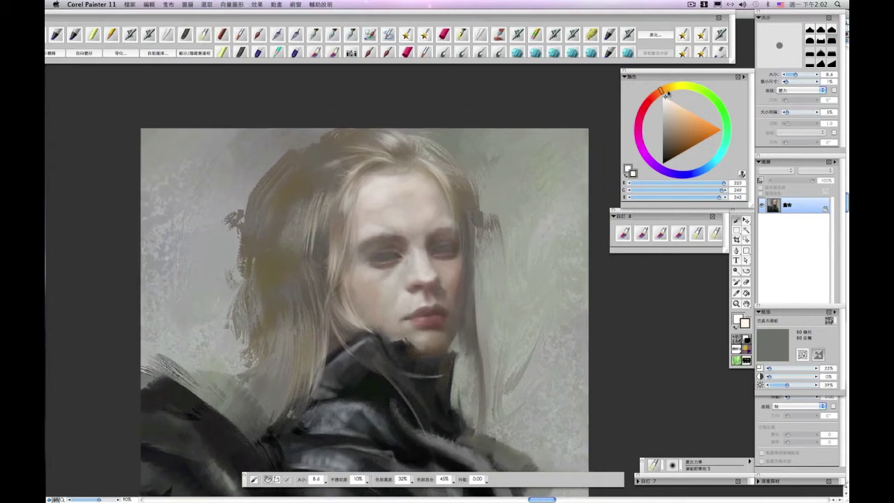
scroll(410, 167, up, 2)
scroll(409, 166, right, 1)
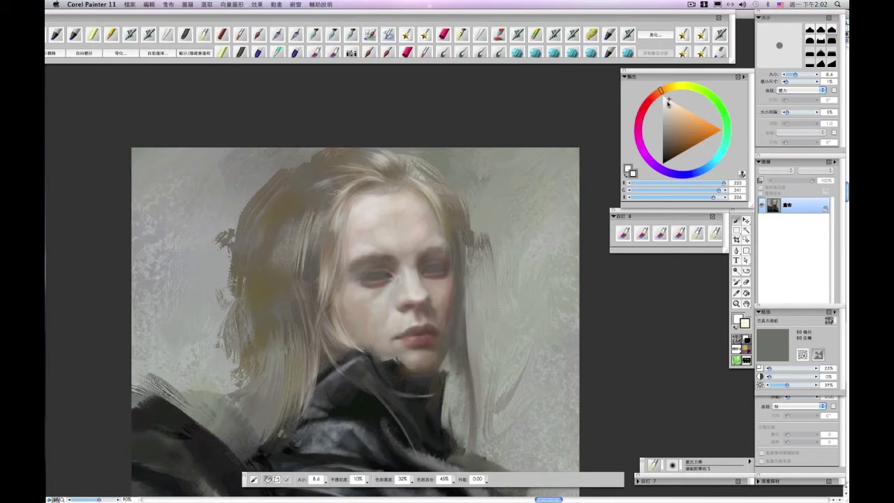
click(665, 97)
scroll(437, 139, down, 2)
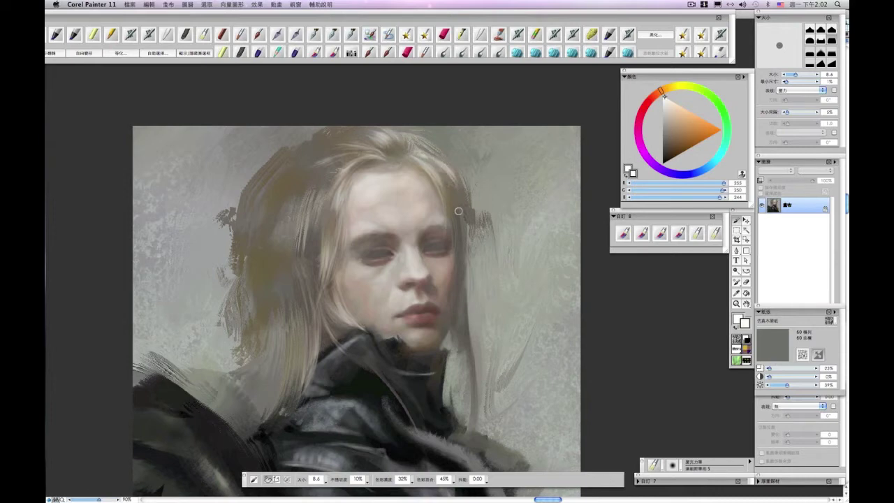
scroll(501, 223, down, 3)
scroll(525, 186, up, 3)
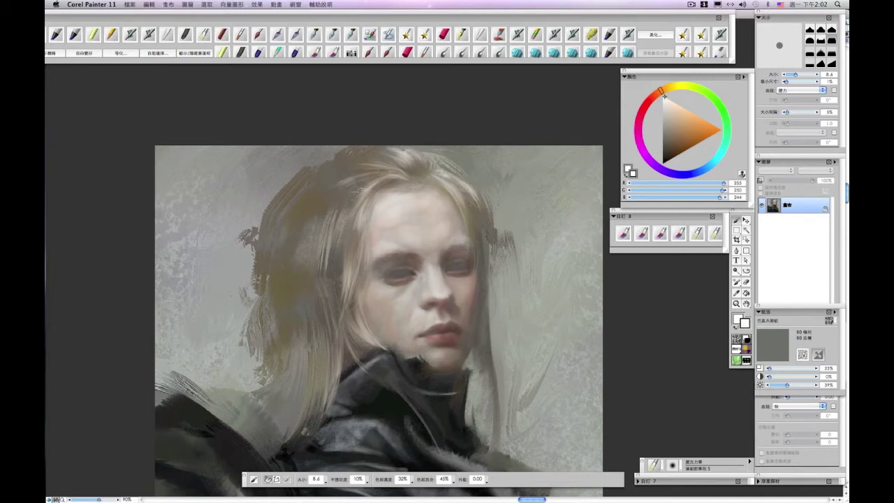
scroll(447, 152, down, 1)
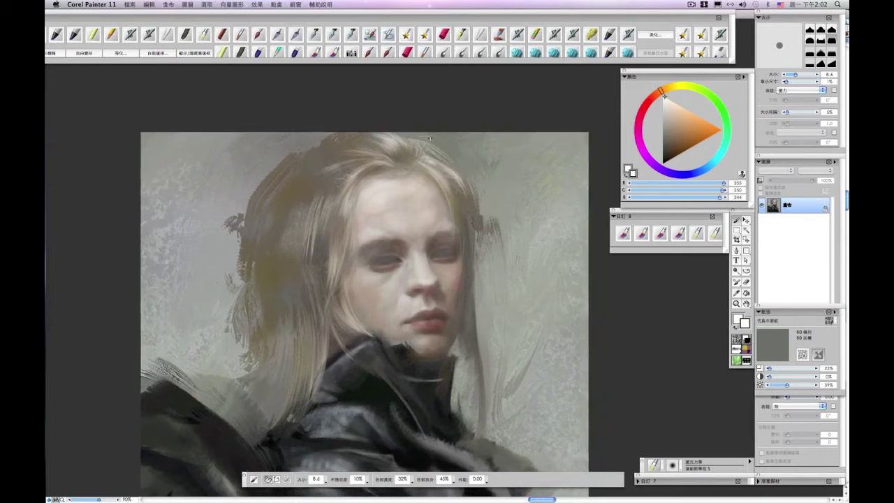
Step: Reduce the brush size to 4.7 and add fine warm-white strands along the crown and far hairline
key(bracketleft)
drag(449, 163, 459, 170)
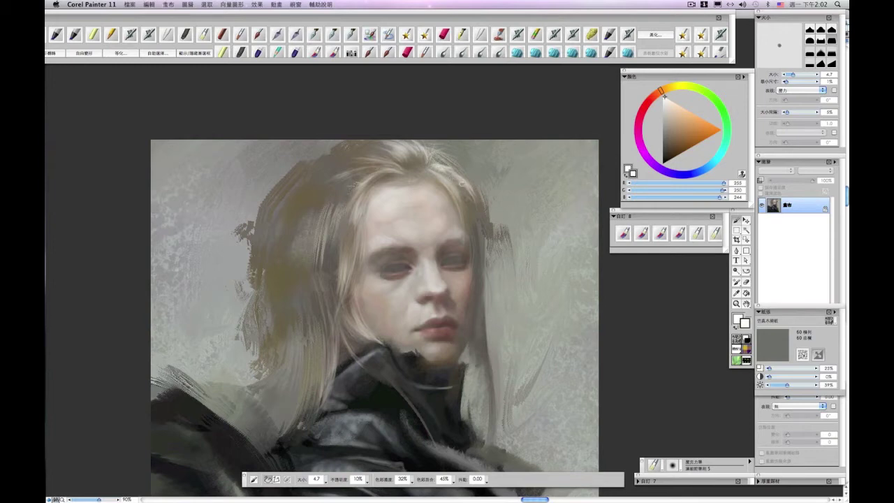
drag(476, 215, 398, 147)
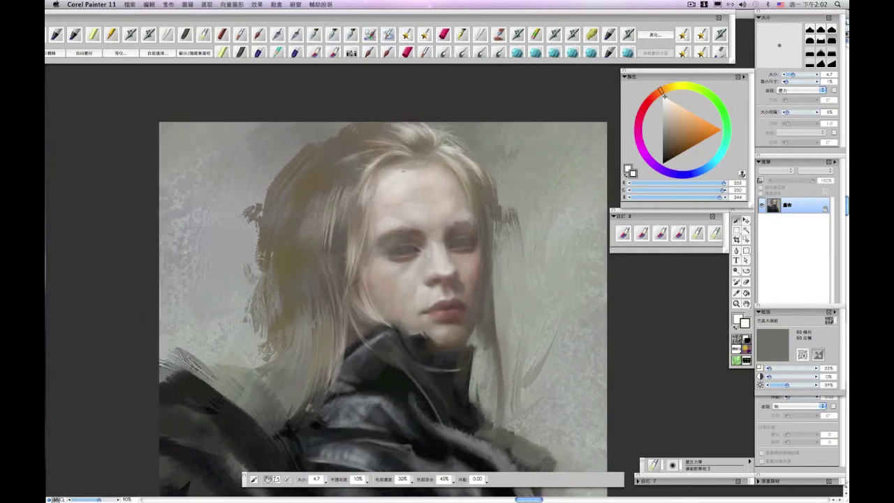
key(super+minus)
key(super+minus)
key(super+minus)
key(super+equal)
key(super+equal)
key(super+minus)
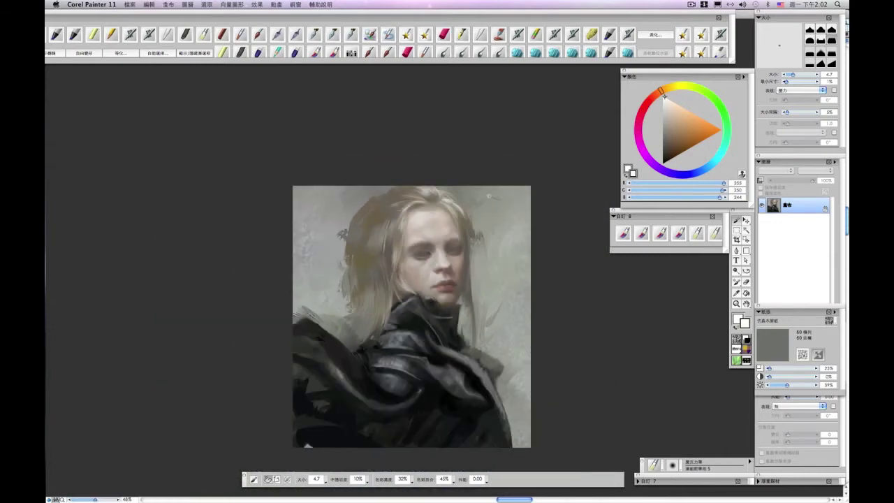
Step: Sample hair tones, pick a dark brown at brush size 98.8, and softly shade the hair beside the far side of the face
key(super+equal)
key(super+equal)
alt+click(482, 194)
alt+click(475, 183)
alt+click(467, 171)
key(bracketright)
click(675, 147)
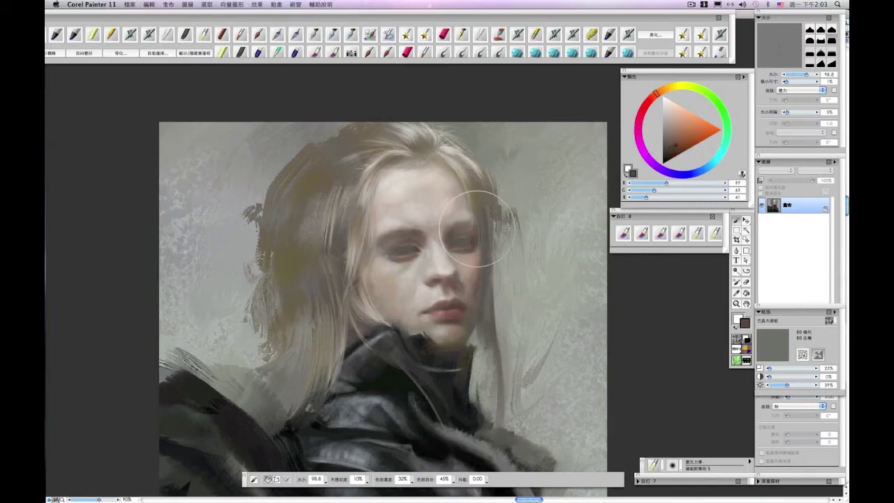
drag(487, 229, 485, 211)
scroll(489, 244, up, 4)
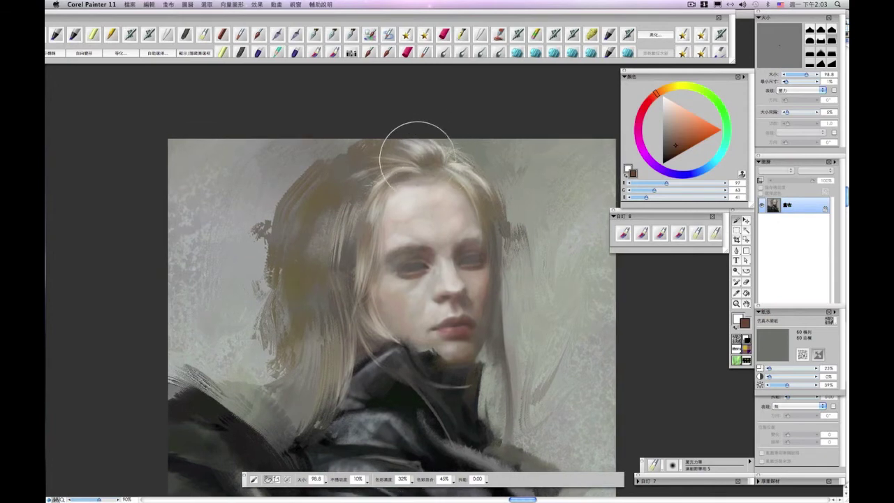
Step: Vary the brush colour from muted ochre to warm brown (RGB 149, 109, 71) and tint the crown hair
drag(678, 143, 666, 148)
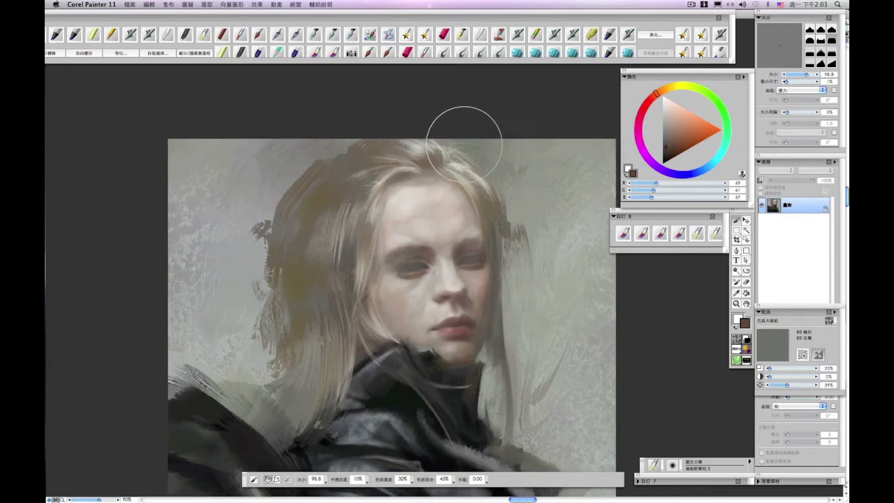
click(666, 89)
click(678, 133)
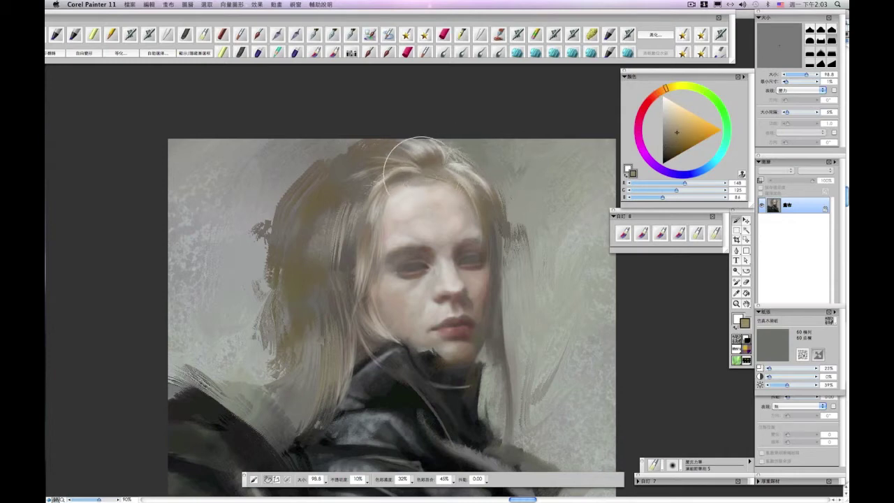
click(660, 90)
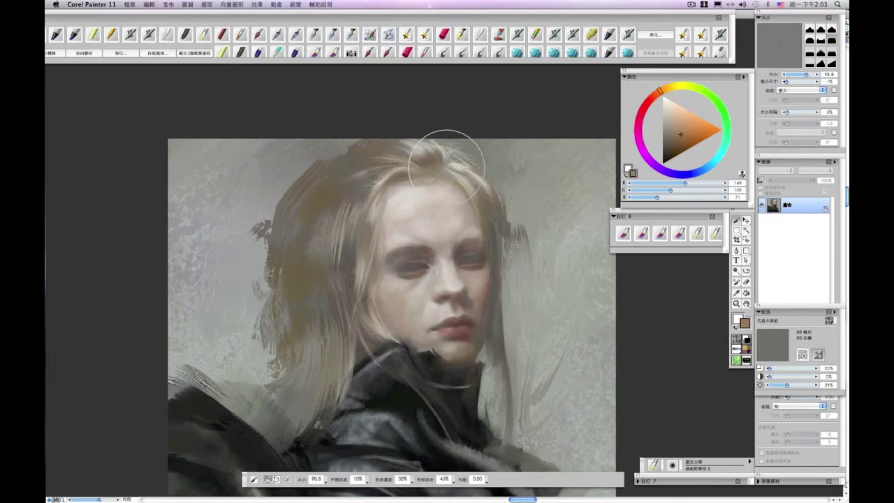
mouse_move(402, 172)
mouse_down()
mouse_move(423, 166)
mouse_move(415, 157)
mouse_up()
drag(373, 203, 367, 170)
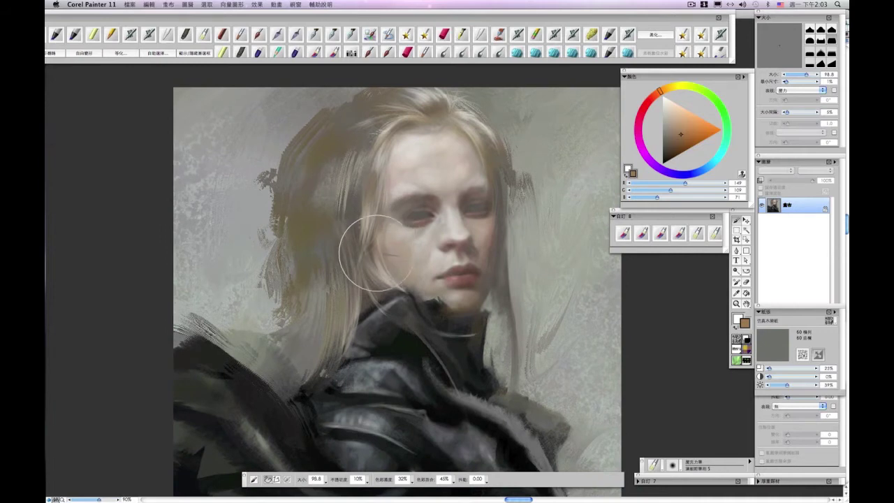
Step: Sample brown shades from the near-side hair and deepen the strands beside the cheek and jaw
drag(374, 264, 357, 259)
alt+click(365, 232)
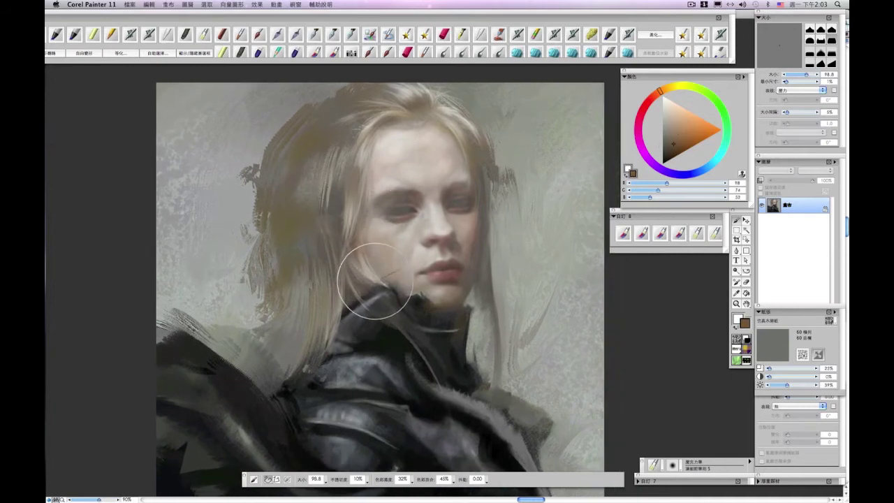
scroll(356, 245, down, 1)
alt+click(361, 243)
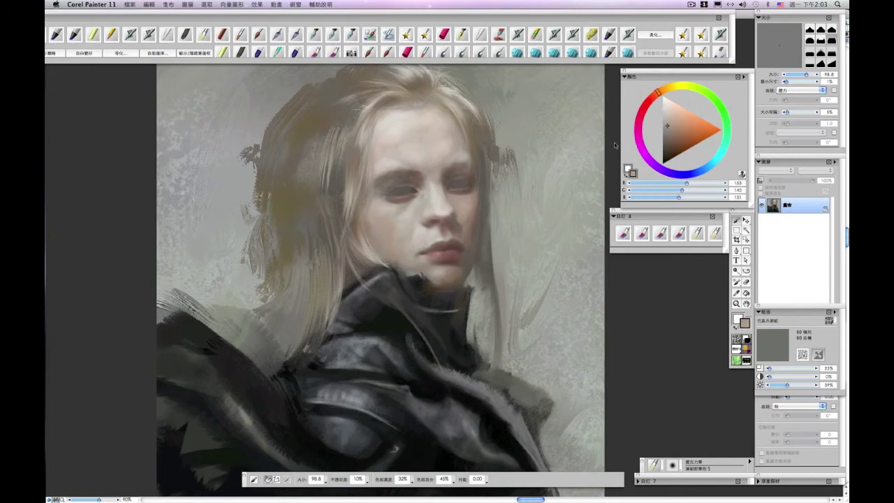
drag(367, 265, 380, 277)
alt+click(369, 258)
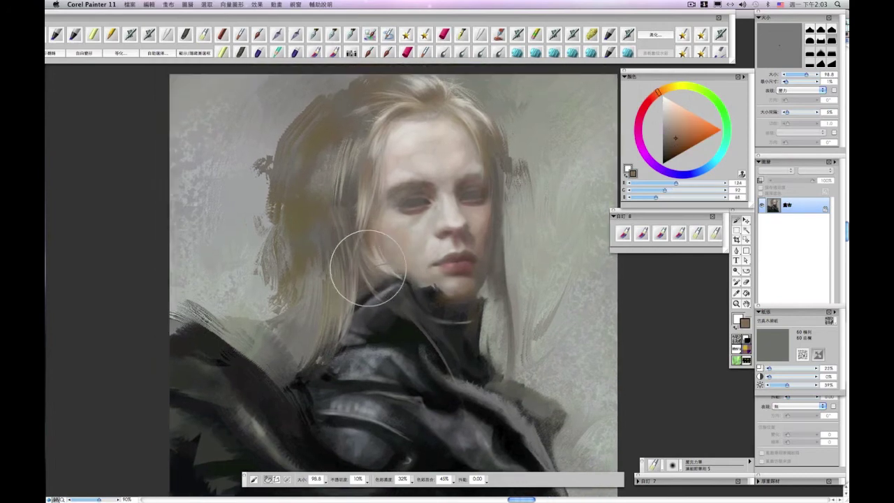
Step: Shift the brush hue toward yellow-brown and blend the near-side hair falling above the collar
scroll(369, 259, down, 1)
scroll(369, 258, right, 1)
drag(657, 89, 665, 89)
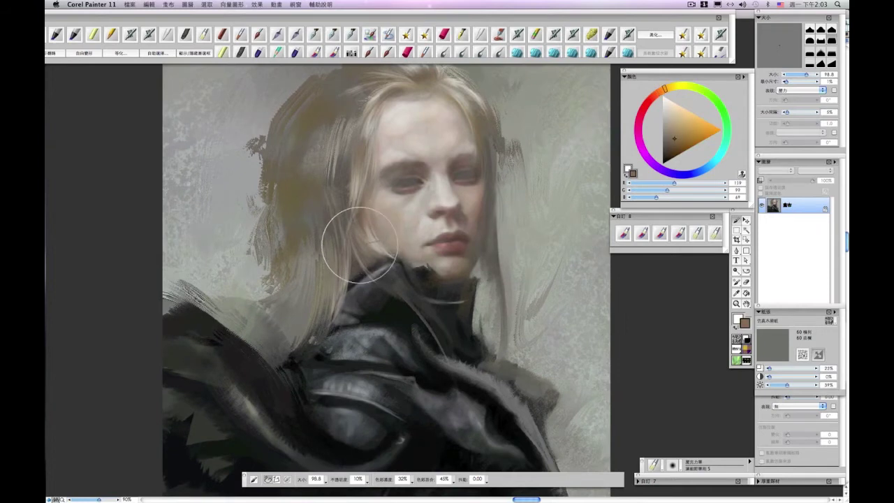
scroll(362, 226, up, 1)
scroll(362, 226, left, 1)
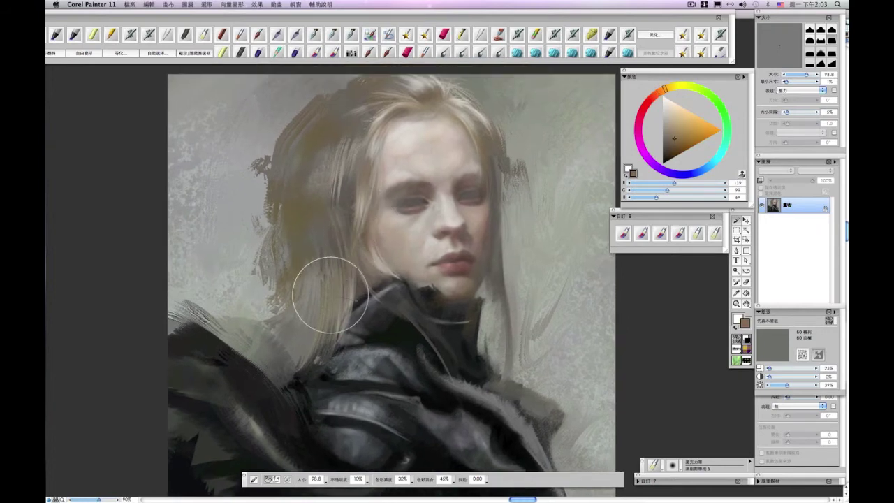
Step: Sample coat tones, choose black at brush size 10.2, and draw three curved stud outlines on the shoulder band
key(super+minus)
key(super+minus)
key(super+minus)
key(super+minus)
key(super+equal)
key(super+equal)
key(super+equal)
drag(495, 342, 496, 274)
alt+click(411, 204)
alt+click(418, 208)
mouse_move(440, 289)
mouse_down()
mouse_move(442, 249)
mouse_move(402, 262)
mouse_move(405, 282)
mouse_up()
alt+click(403, 268)
click(665, 162)
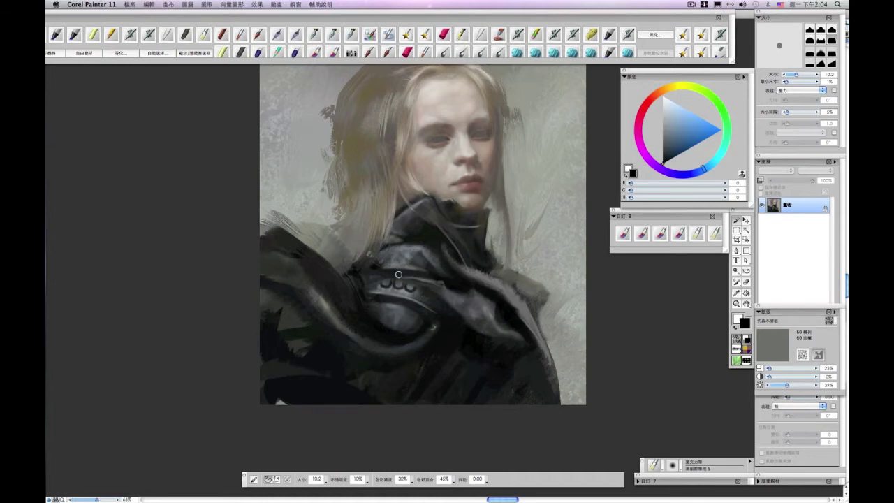
Step: Set the brush to light grey (RGB 203, 203, 203) at size 49.0 and paint soft light over the shoulder studs
key(super+minus)
key(super+equal)
key(super+equal)
drag(428, 288, 460, 235)
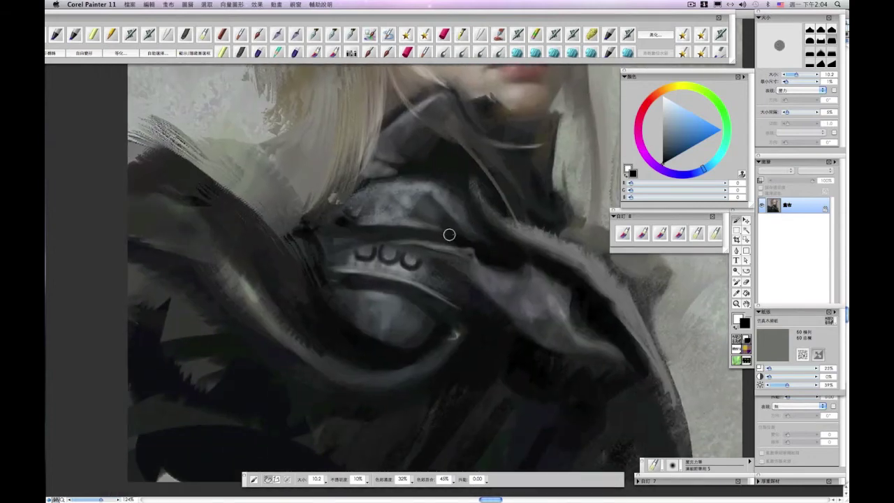
drag(698, 125, 663, 109)
key(bracketright)
key(bracketright)
key(bracketright)
key(bracketright)
key(bracketright)
key(bracketright)
key(bracketright)
key(bracketright)
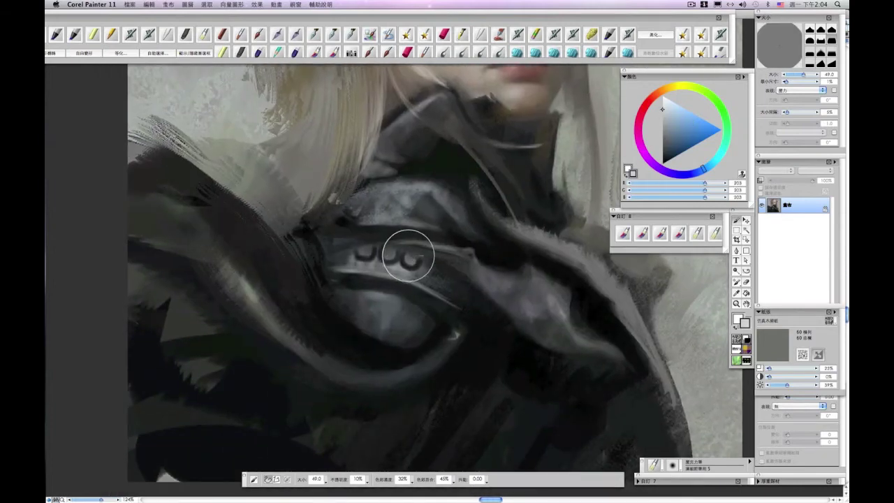
drag(408, 255, 397, 265)
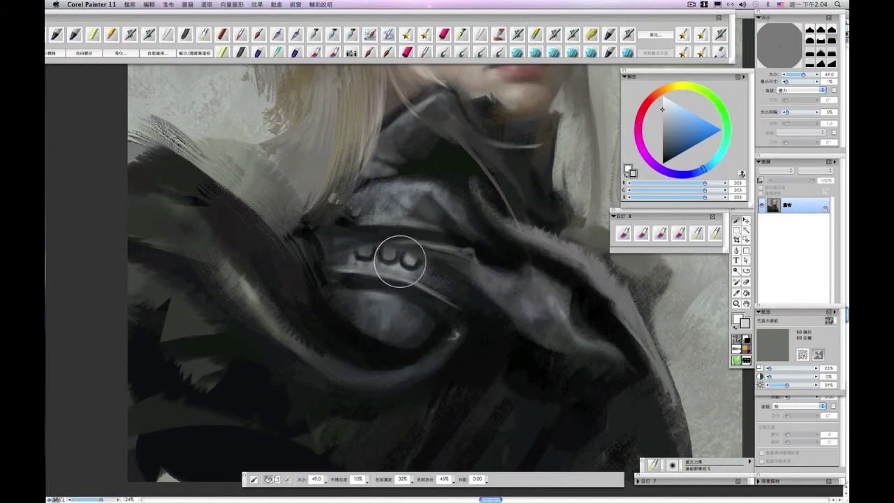
Step: Choose near-white (RGB 247, 247, 247) and brighten the studs and band edge, refining the studs at brush size 13.0
click(663, 98)
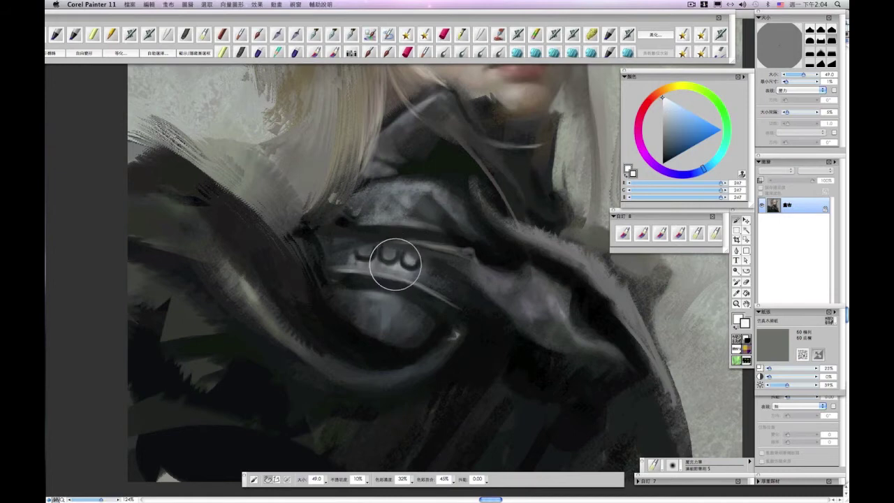
mouse_move(400, 269)
mouse_down()
mouse_move(413, 256)
mouse_move(361, 249)
mouse_move(354, 259)
mouse_up()
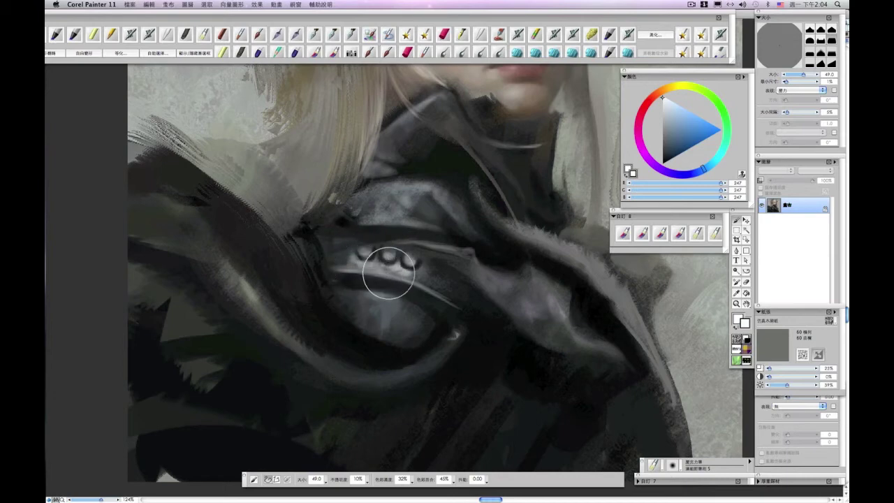
mouse_move(444, 261)
mouse_down()
mouse_move(453, 268)
mouse_move(418, 269)
mouse_up()
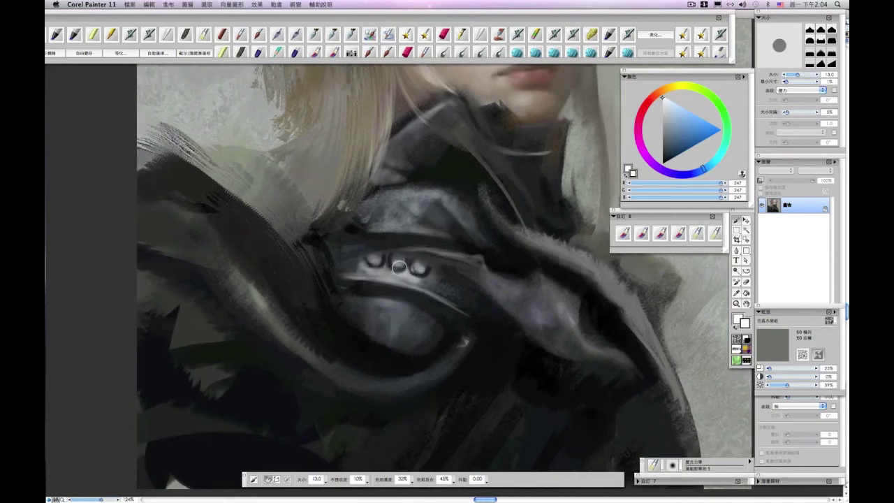
drag(377, 265, 374, 259)
key(super+minus)
key(super+minus)
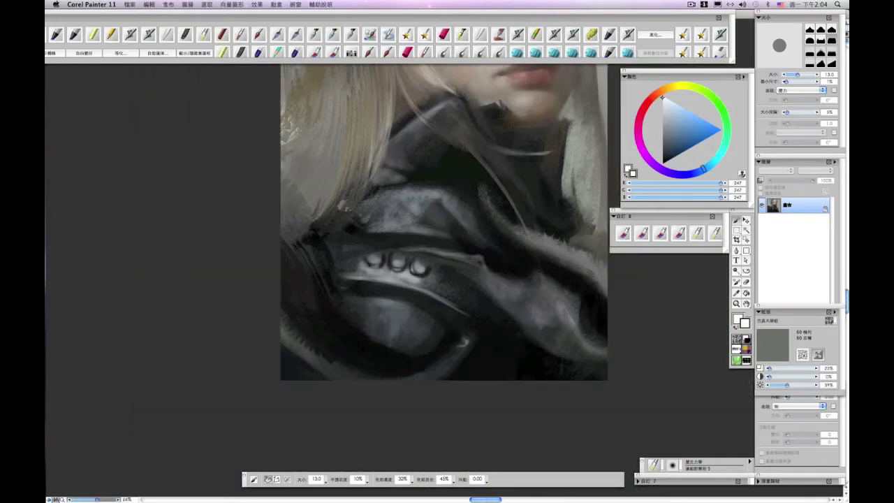
Step: Sample surrounding coat tones and shade around the three studs, using black at brush size 65.4 for the softer shadows
key(super+equal)
key(super+equal)
alt+click(433, 280)
alt+click(407, 288)
mouse_move(404, 280)
mouse_down()
mouse_move(439, 280)
mouse_move(420, 280)
mouse_move(432, 292)
mouse_move(359, 273)
mouse_move(363, 265)
mouse_up()
mouse_move(434, 269)
mouse_down()
mouse_move(429, 259)
mouse_move(432, 274)
mouse_move(422, 268)
mouse_up()
alt+click(430, 292)
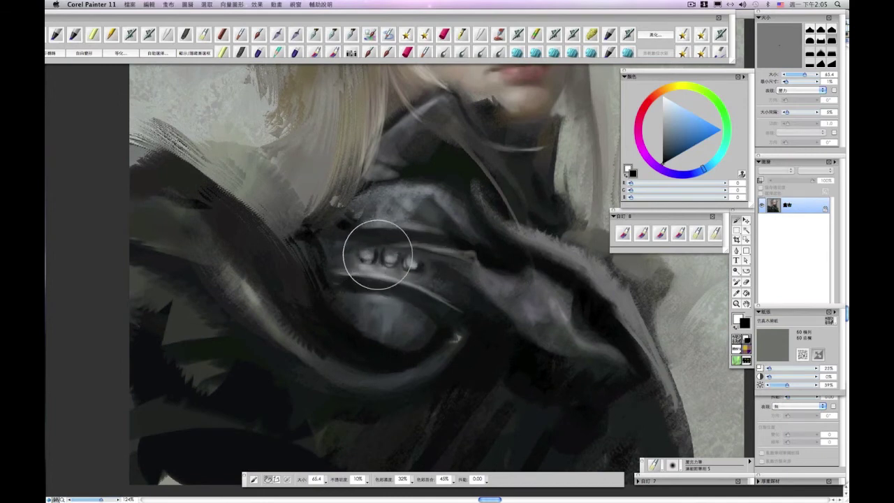
scroll(398, 253, left, 2)
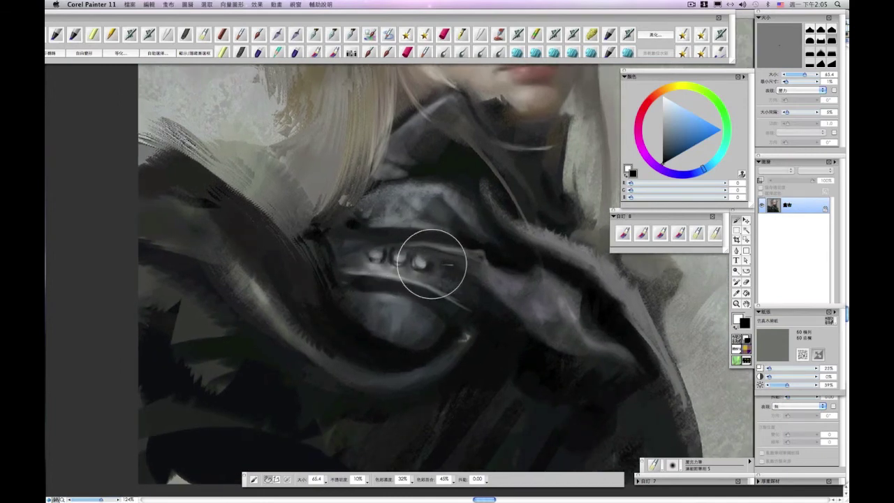
drag(396, 271, 400, 245)
Step: Set the brush to pure white at size 19.9 and add highlights to the studs and the band's lower edge
mouse_move(663, 129)
mouse_down()
mouse_move(649, 121)
mouse_move(663, 95)
mouse_up()
drag(401, 245, 393, 252)
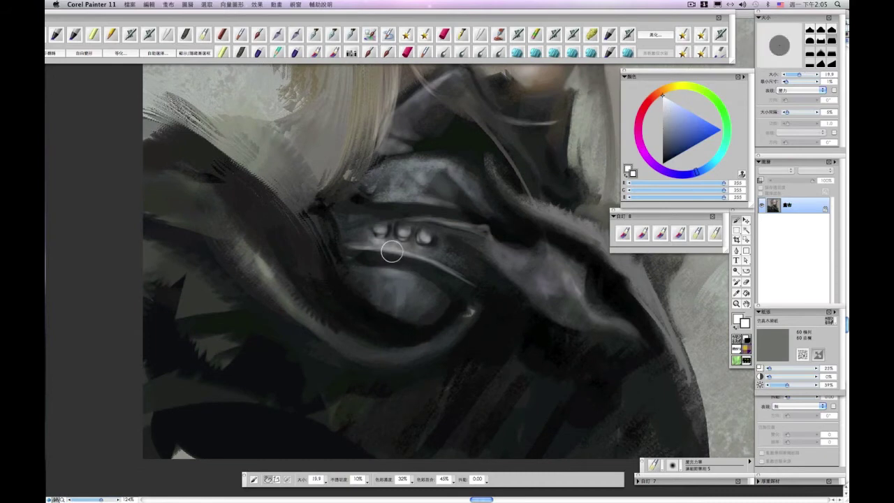
drag(558, 200, 551, 260)
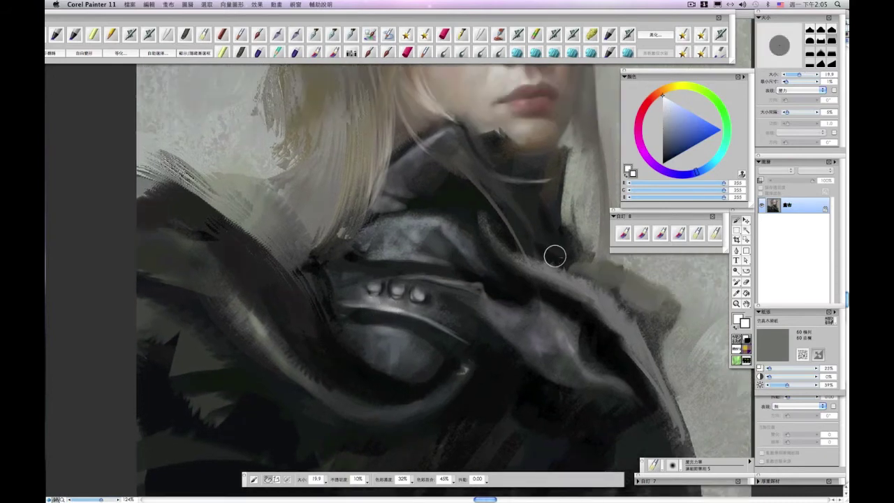
Step: Sample a dark grey from the coat and deepen the shadows around the three studs at brush size 23.2
key(super+minus)
key(super+minus)
key(super+minus)
key(super+equal)
key(super+equal)
key(super+equal)
mouse_move(436, 277)
mouse_down()
mouse_move(425, 229)
mouse_move(409, 255)
mouse_up()
alt+click(417, 251)
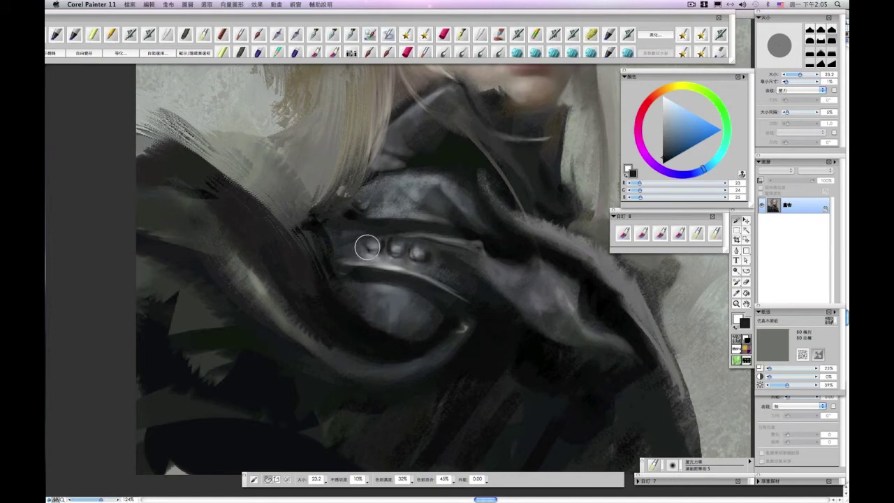
drag(363, 260, 359, 252)
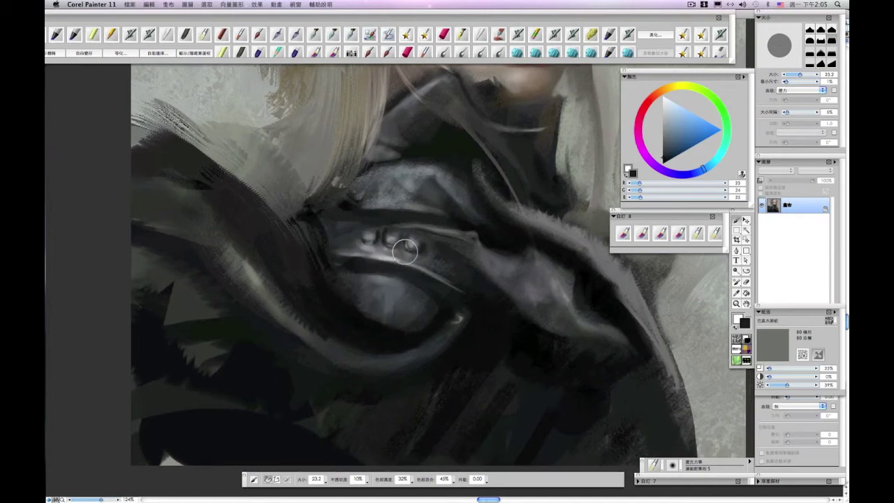
Step: Choose light grey (RGB 211, 211, 211), highlight the three studs, and extend the band detailing beyond them at brush size 41.6
click(661, 109)
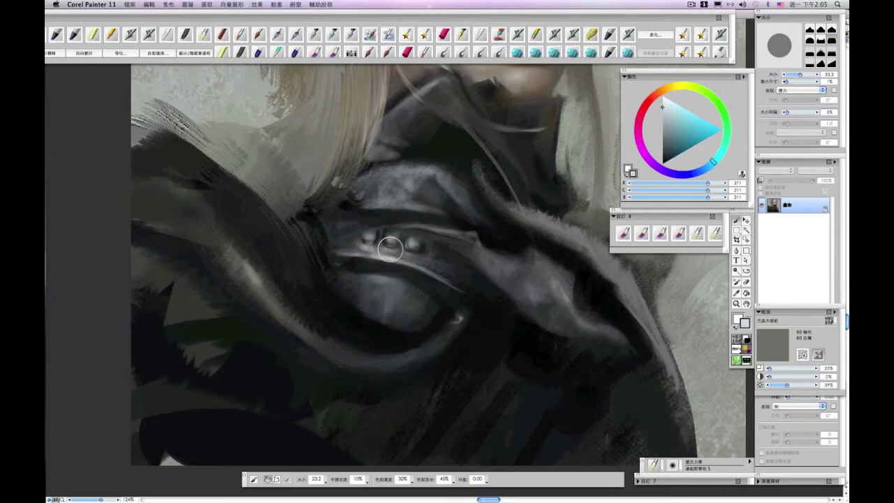
drag(406, 252, 414, 246)
drag(480, 287, 409, 263)
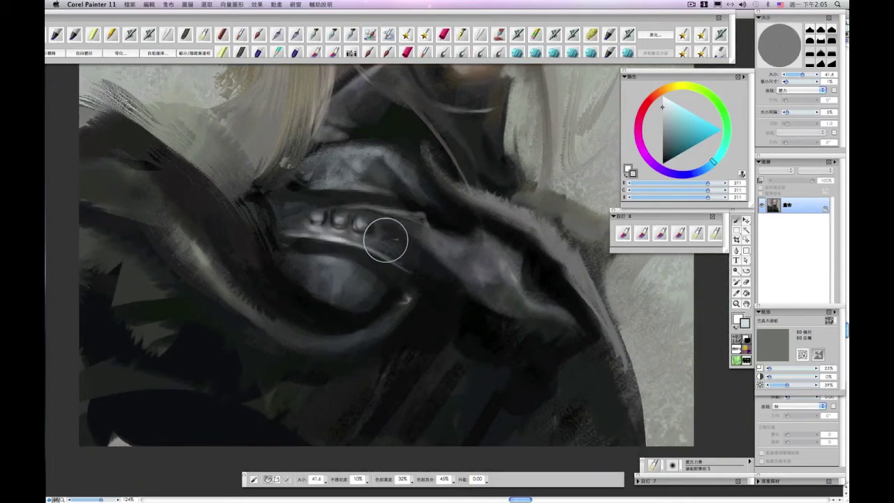
drag(389, 232, 419, 242)
drag(508, 186, 546, 243)
Step: Model a fourth stud on the shoulder band with near-white (RGB 245, 245, 245) and greys sampled from the coat
scroll(542, 244, down, 4)
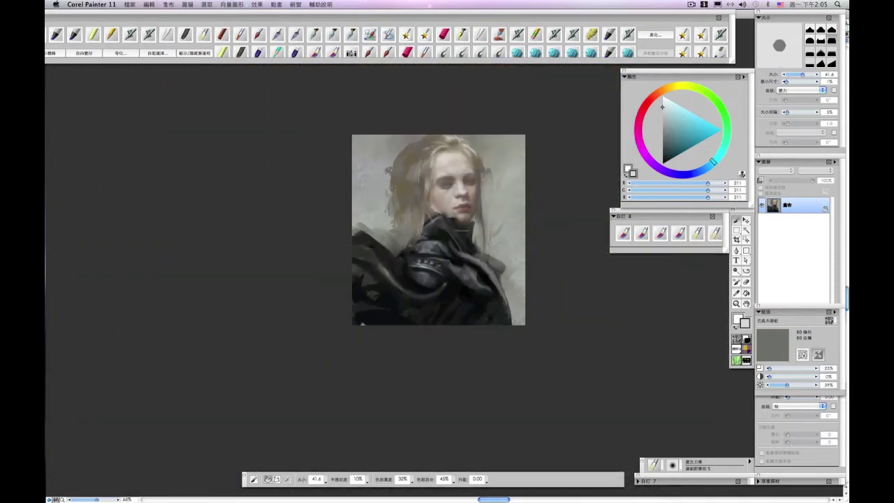
scroll(507, 232, up, 3)
scroll(464, 238, up, 3)
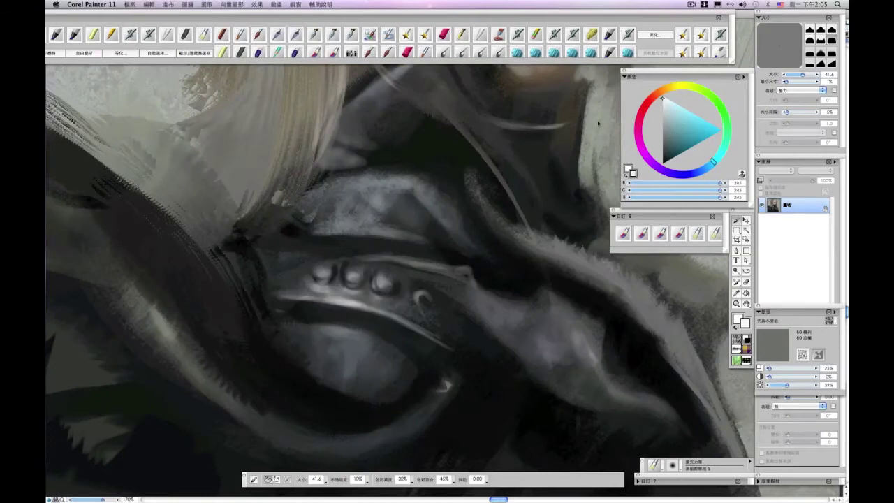
mouse_move(420, 292)
mouse_down()
mouse_move(449, 345)
mouse_move(436, 323)
mouse_move(397, 304)
mouse_up()
alt+click(406, 291)
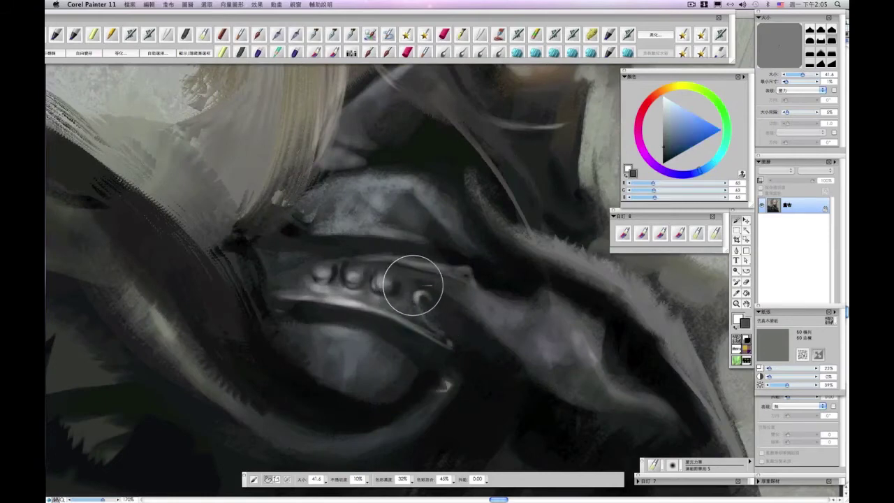
alt+click(405, 290)
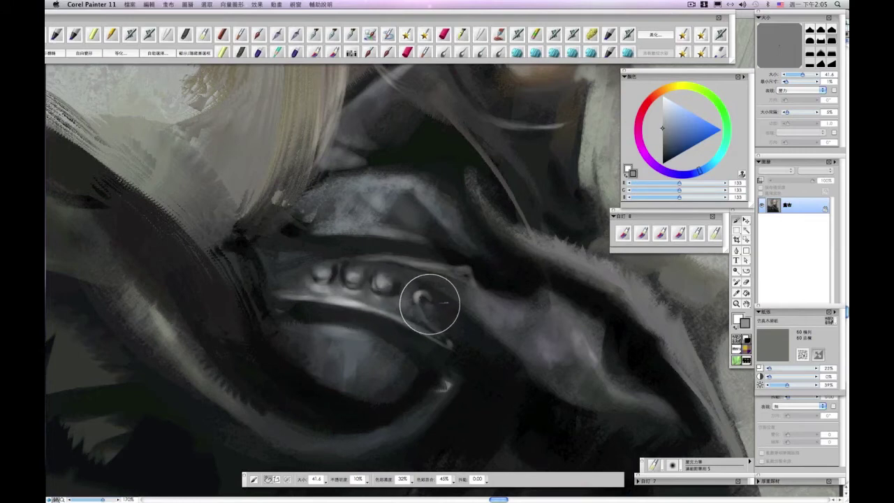
drag(434, 312, 447, 315)
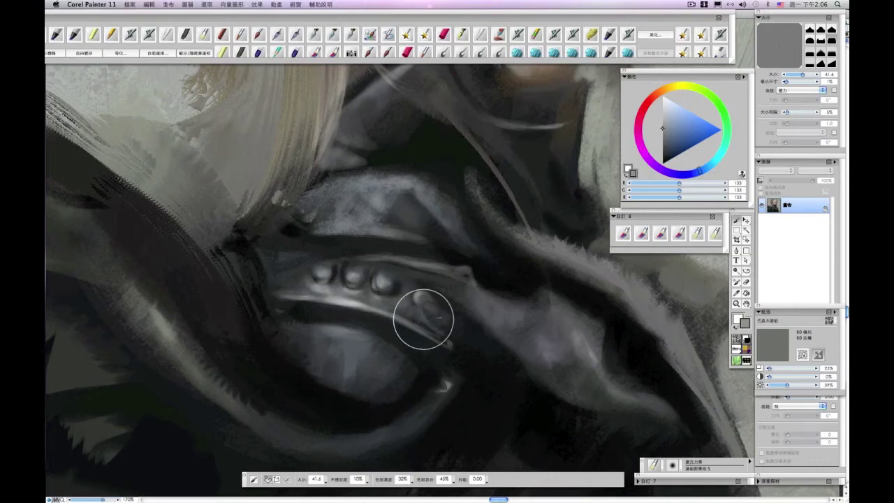
Step: Darken the coat around the fourth stud at the end of the shoulder band with near-black sampled from the coat
key(super+minus)
key(super+minus)
key(super+minus)
key(super+plus)
key(super+plus)
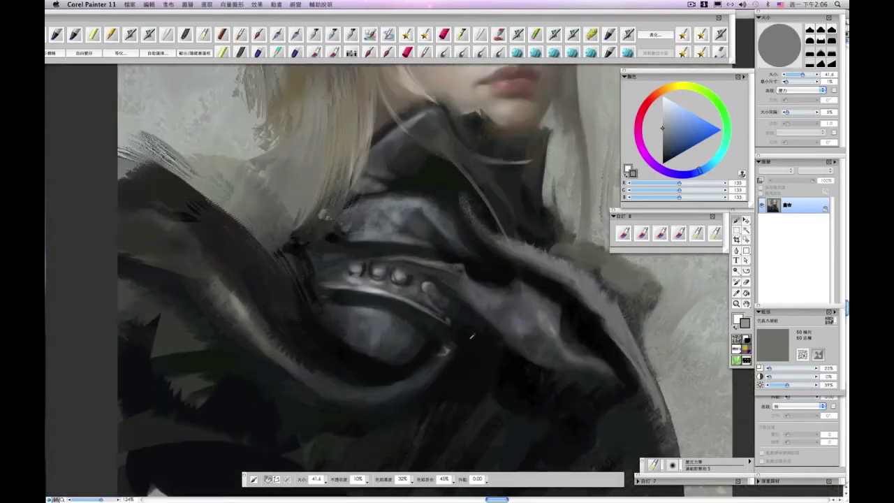
alt+click(470, 337)
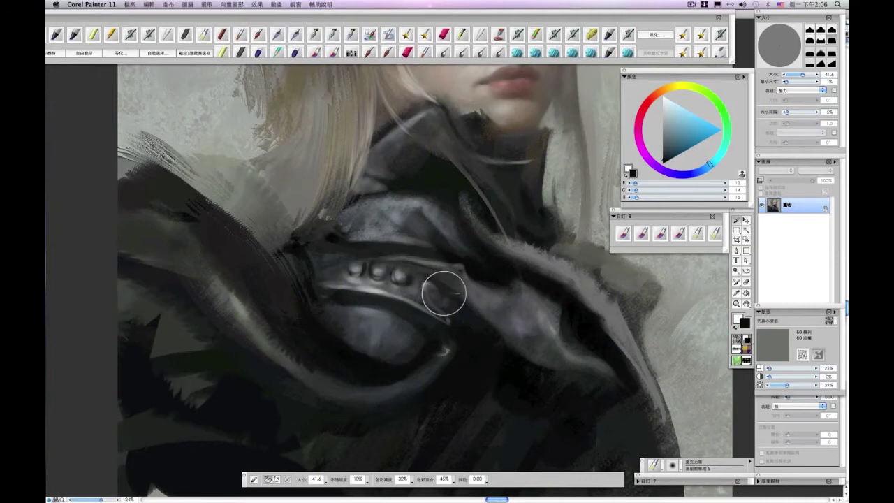
drag(445, 296, 471, 305)
alt+click(493, 326)
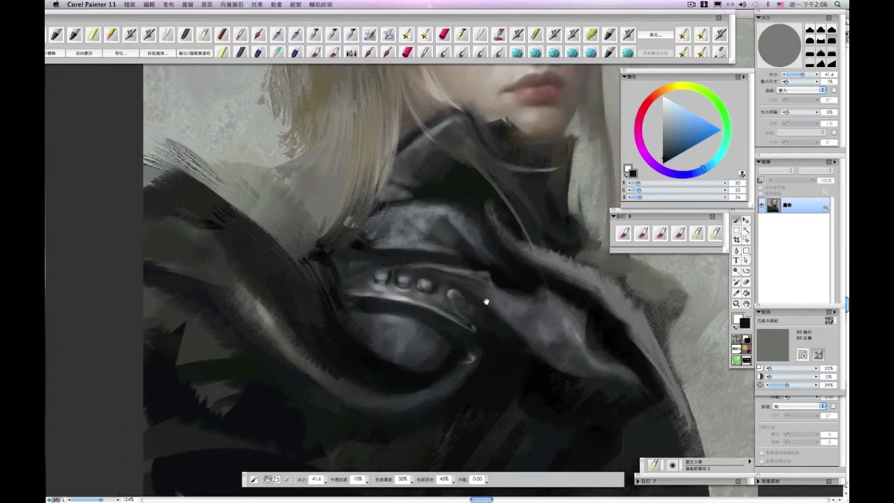
Step: Sample a dark blue-grey (RGB 27, 29, 33) from the studded band and shade the band around the studs at brush size 41.6
scroll(432, 277, down, 2)
alt+click(417, 274)
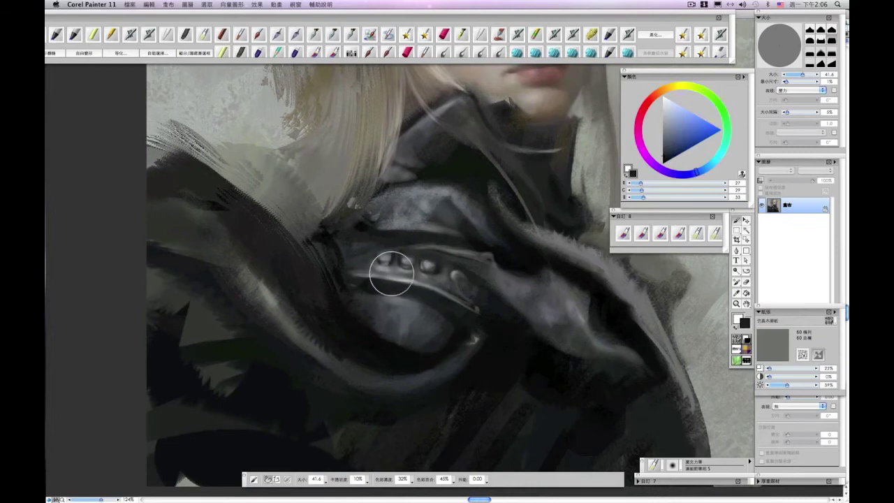
drag(536, 333, 483, 349)
scroll(574, 349, down, 3)
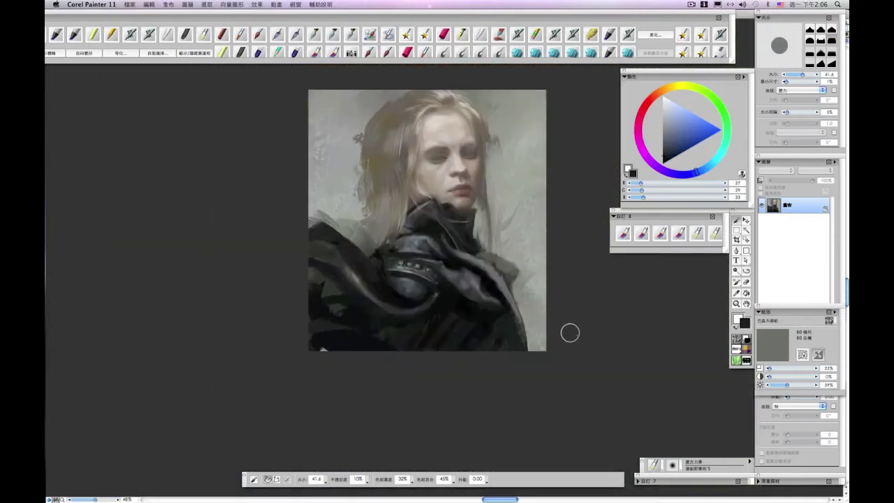
scroll(554, 293, up, 2)
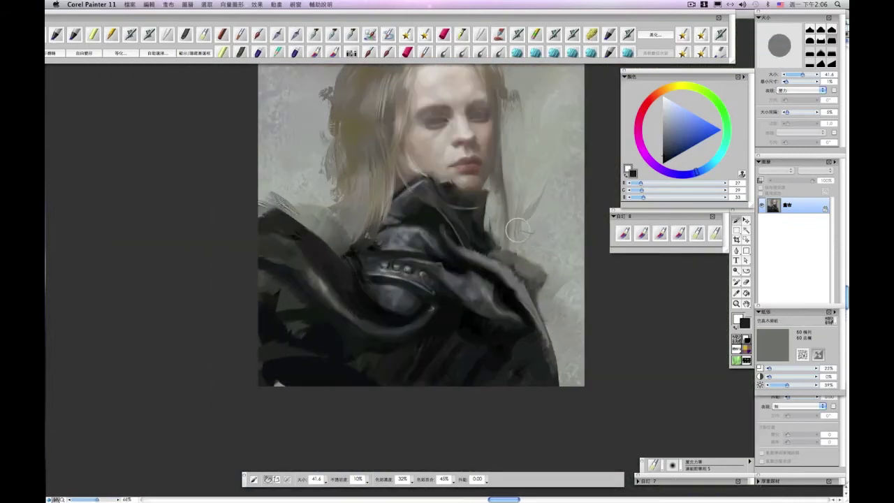
scroll(537, 284, down, 2)
scroll(521, 229, up, 3)
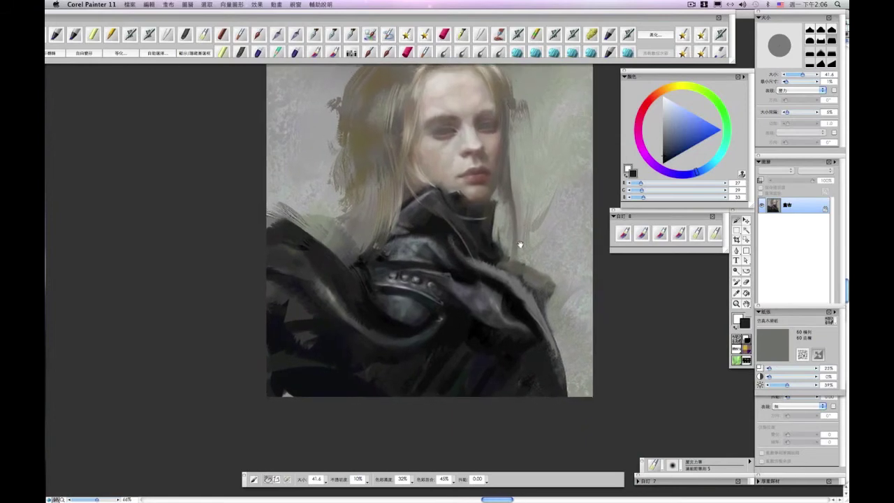
Step: Brighten and smooth the shoulder panel above the studded band with light grey (RGB 234, 234, 234) at brush size 86.2
alt+click(420, 246)
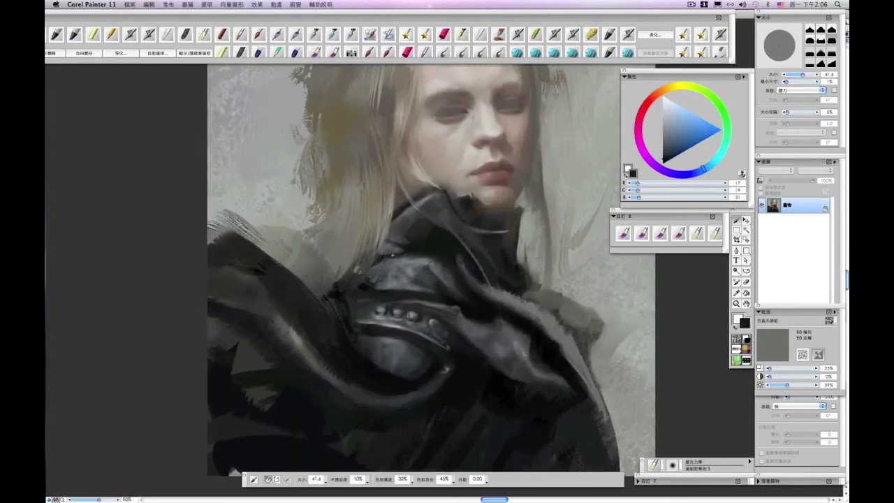
key([)
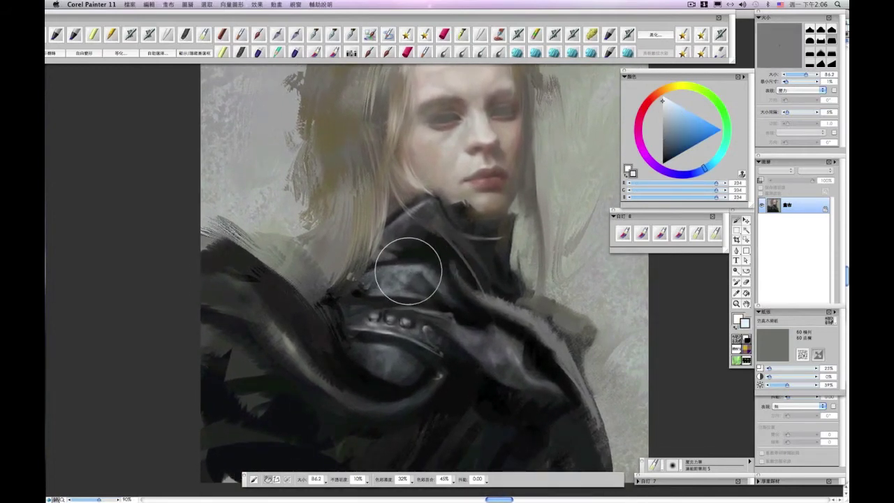
mouse_move(410, 269)
mouse_down()
mouse_move(430, 271)
mouse_move(387, 265)
mouse_move(425, 276)
mouse_move(401, 287)
mouse_move(436, 291)
mouse_up()
alt+click(401, 269)
drag(510, 328, 506, 318)
mouse_move(434, 279)
mouse_down()
mouse_move(403, 266)
mouse_move(365, 277)
mouse_move(401, 258)
mouse_move(393, 256)
mouse_move(421, 278)
mouse_up()
drag(508, 281, 506, 293)
Step: Warm the panel above the band with brownish grey (RGB 131, 128, 123), and refine it with RGB 137, 134, 129 at brush size 33.4
click(657, 102)
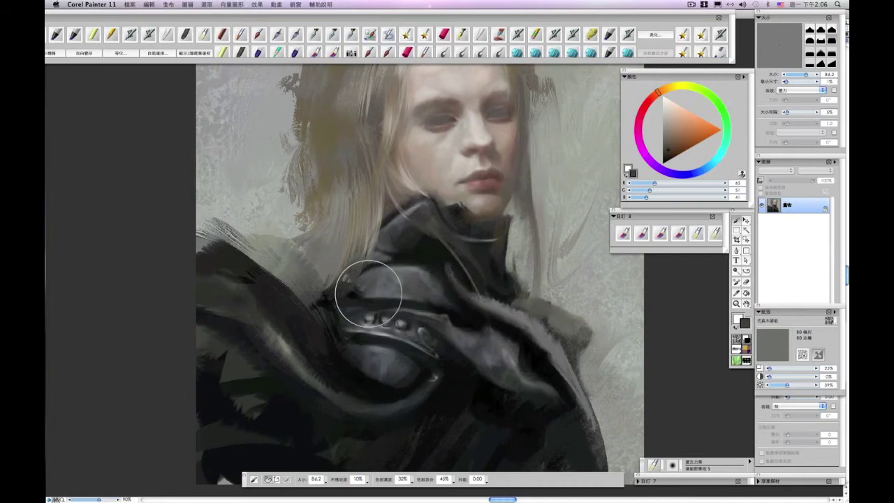
key(super+minus)
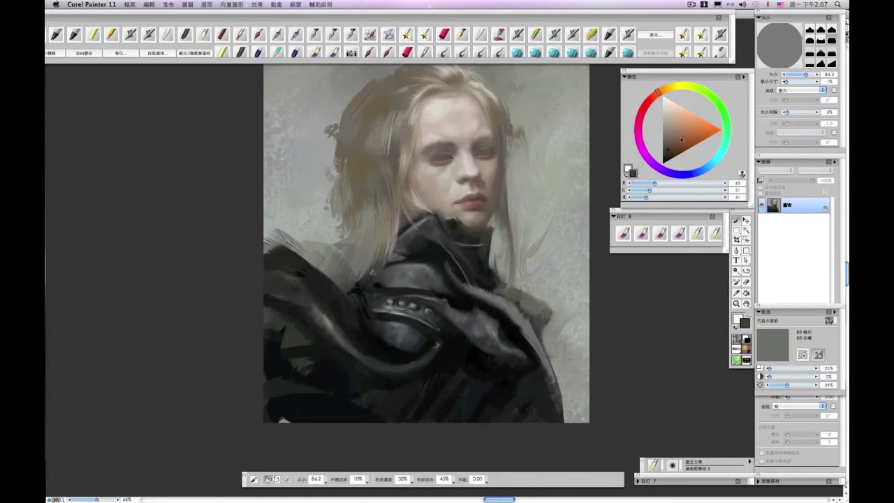
click(673, 134)
key(super+plus)
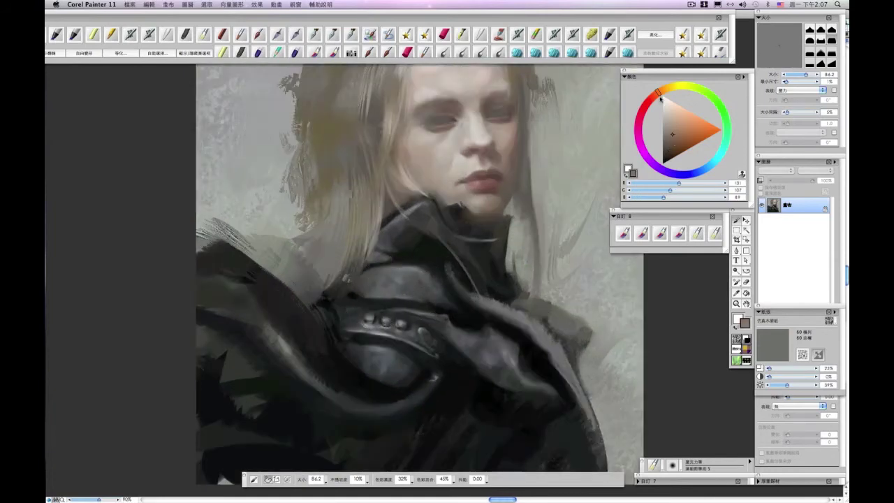
click(663, 91)
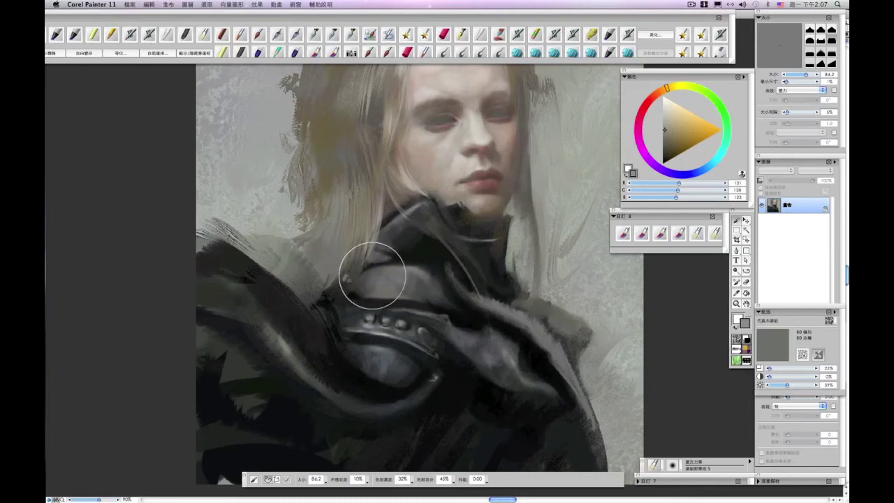
click(668, 110)
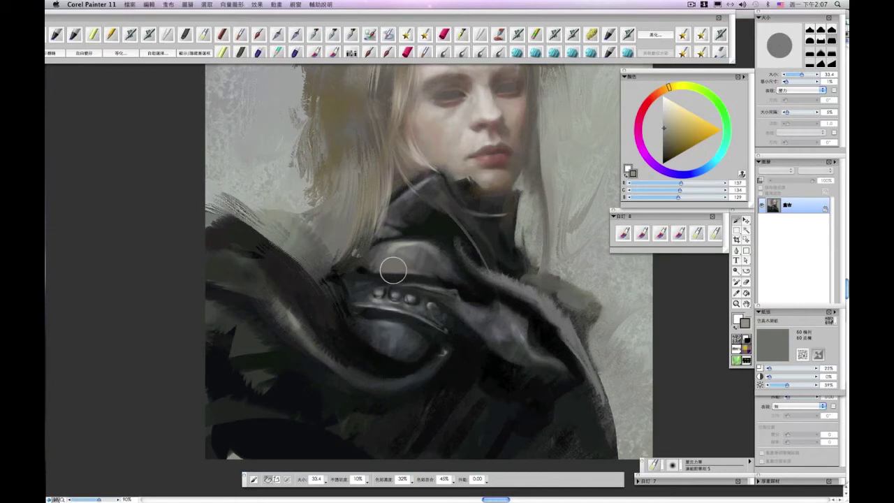
click(664, 109)
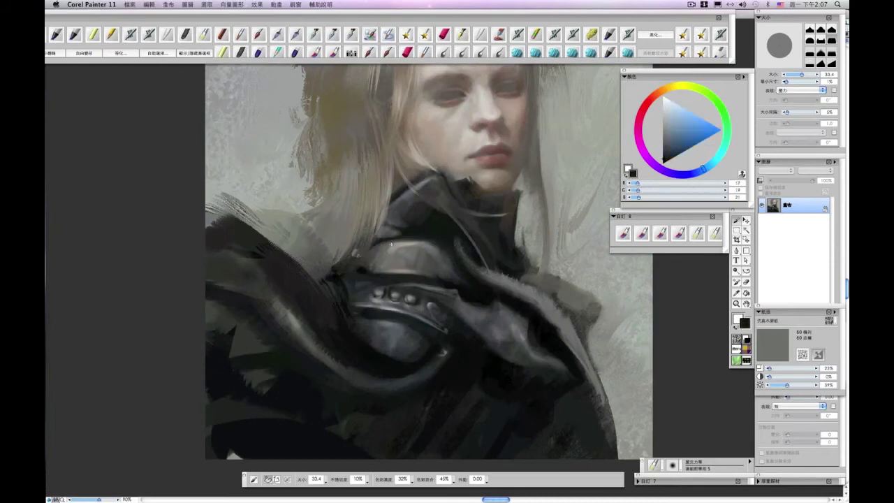
Step: Deepen the shadows around the rounded pad below the band with near-black sampled from the coat, at brush sizes 78.0 and 30.0
key(bracketright)
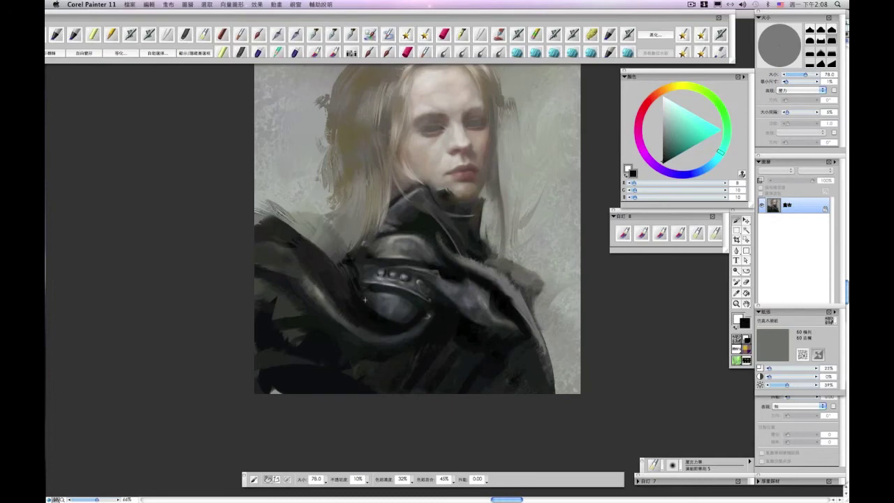
drag(376, 314, 375, 313)
alt+click(370, 319)
key([)
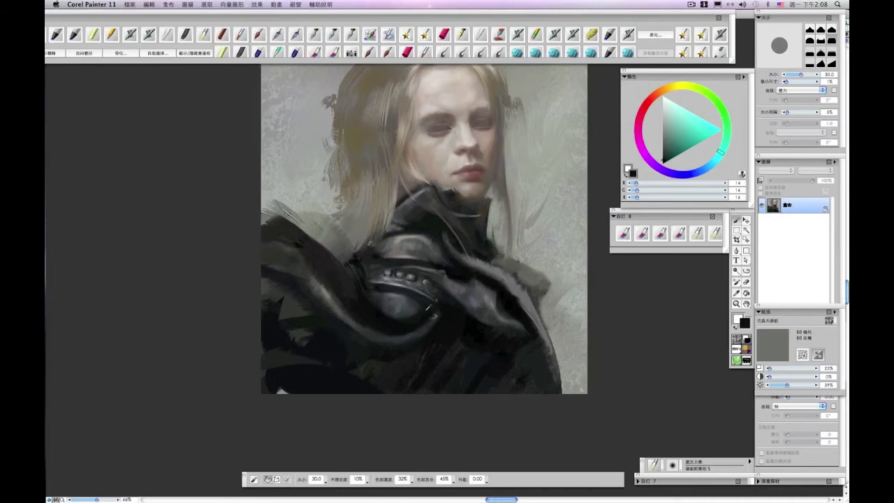
key(bracketleft)
key(bracketleft)
Step: Choose a dark teal-grey and tone the coat around the rounded pad and its lower fold at brush size 94.4
alt+click(434, 319)
click(664, 145)
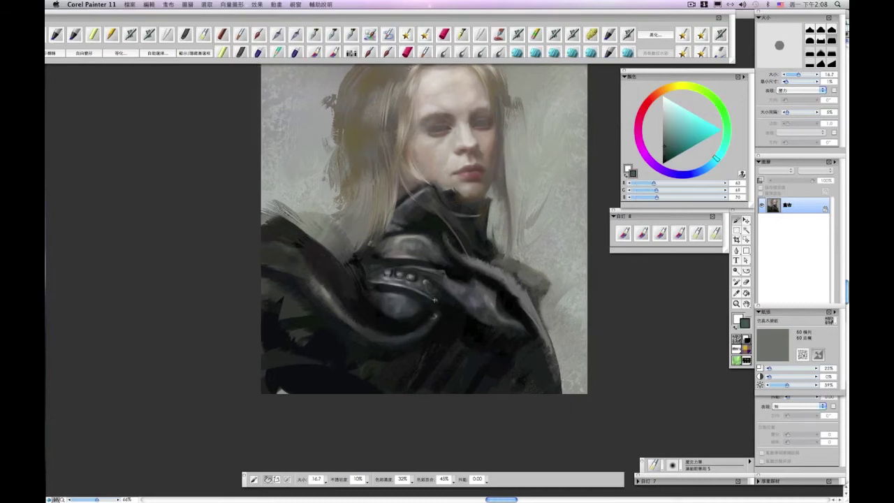
key(bracketright)
key(bracketright)
key(bracketright)
drag(429, 309, 398, 334)
drag(427, 346, 429, 379)
key(super+minus)
key(super+minus)
key(super+equal)
key(super+equal)
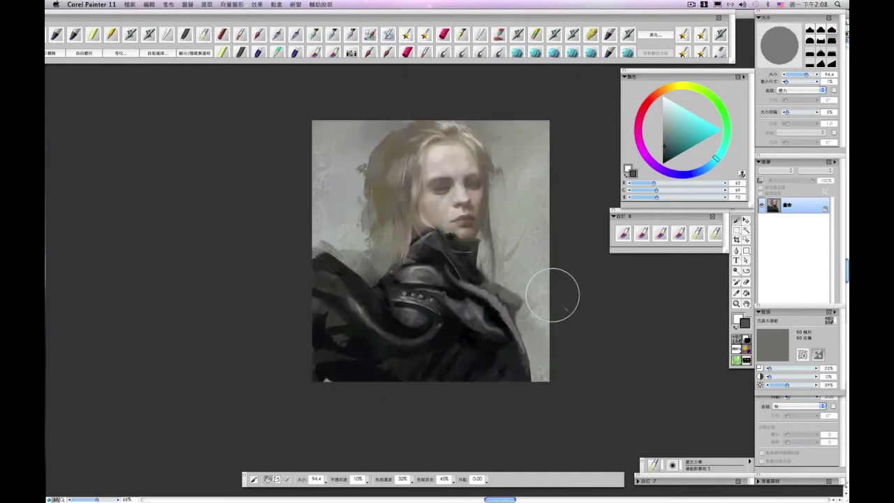
drag(537, 242, 524, 318)
Step: Choose pale blonde (RGB 218, 204, 176) and paint thin light strands in the long hair lock beside the neck at brush size 10.2
alt+click(492, 272)
click(672, 110)
click(668, 87)
drag(431, 318, 424, 266)
drag(371, 225, 371, 238)
drag(371, 231, 367, 217)
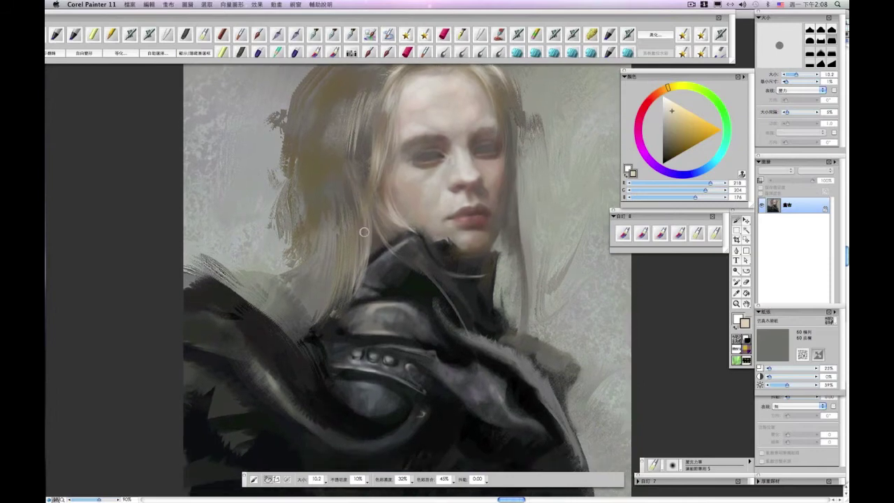
scroll(356, 183, up, 2)
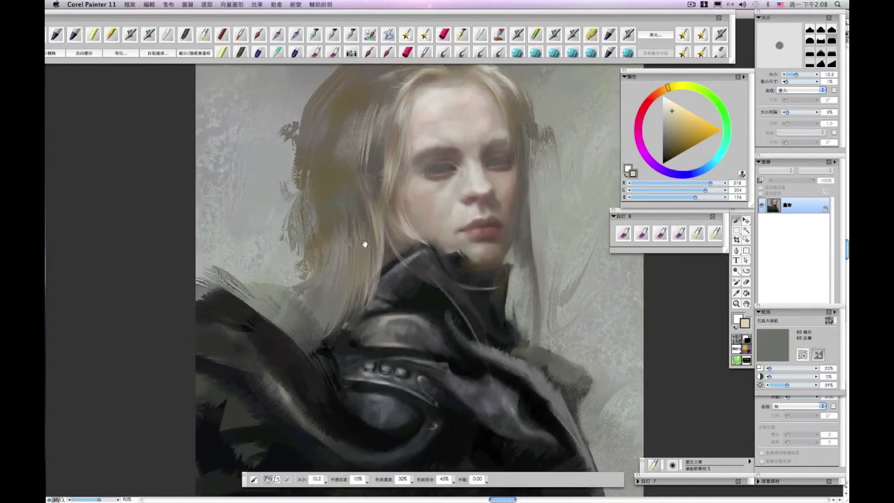
scroll(364, 244, down, 2)
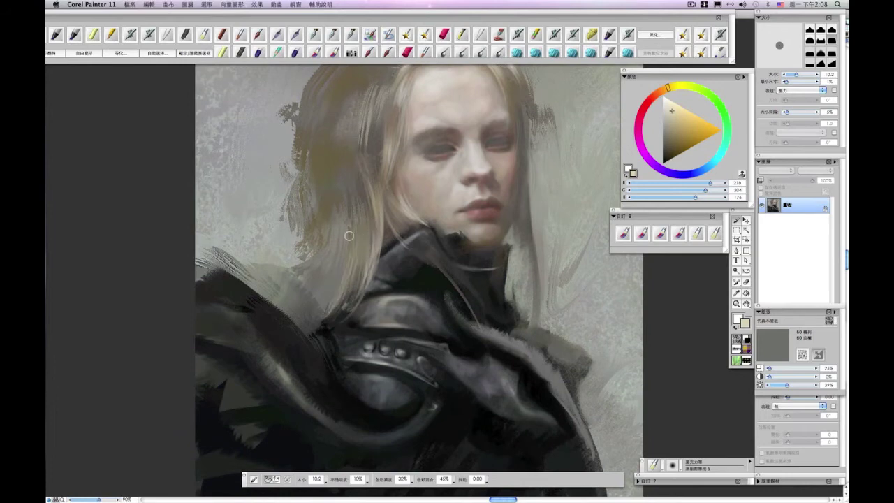
Step: Extend the blonde strands of the long lock down to the coat's shoulder at brush sizes 11.1 and 8.9
drag(357, 279, 363, 294)
key(bracketright)
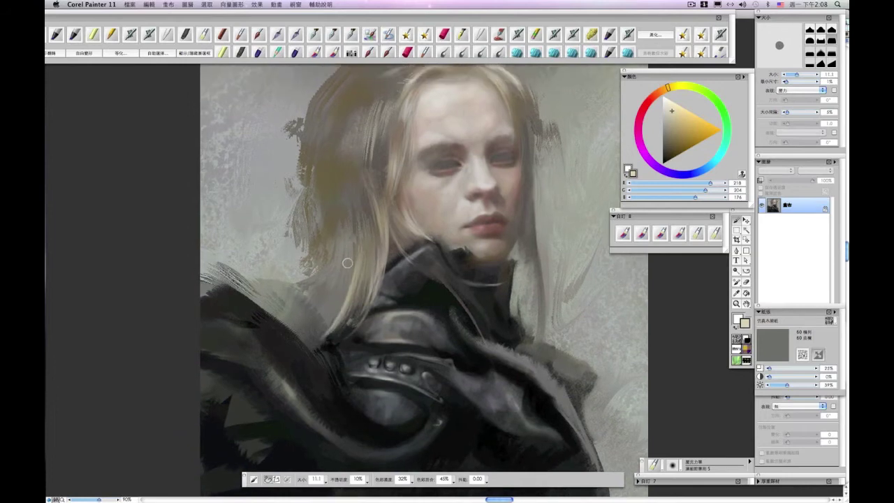
scroll(353, 258, down, 2)
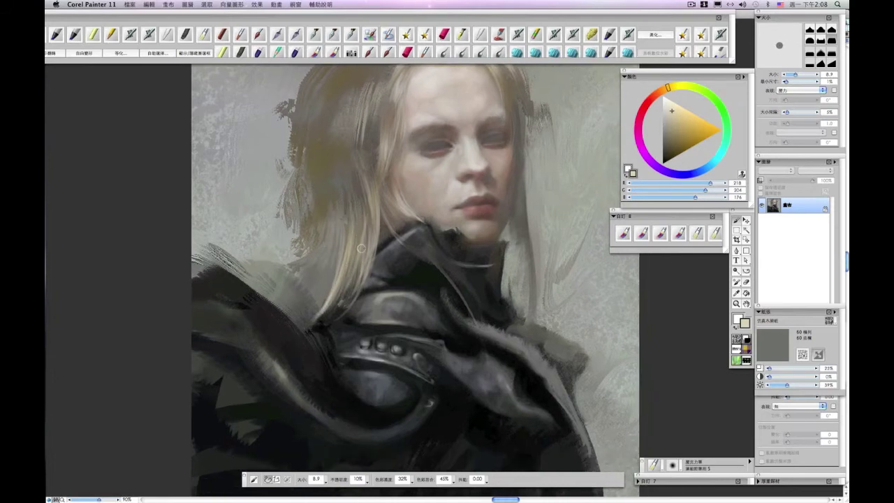
drag(350, 225, 327, 275)
key(super+minus)
key(super+minus)
key(super+minus)
key(super+minus)
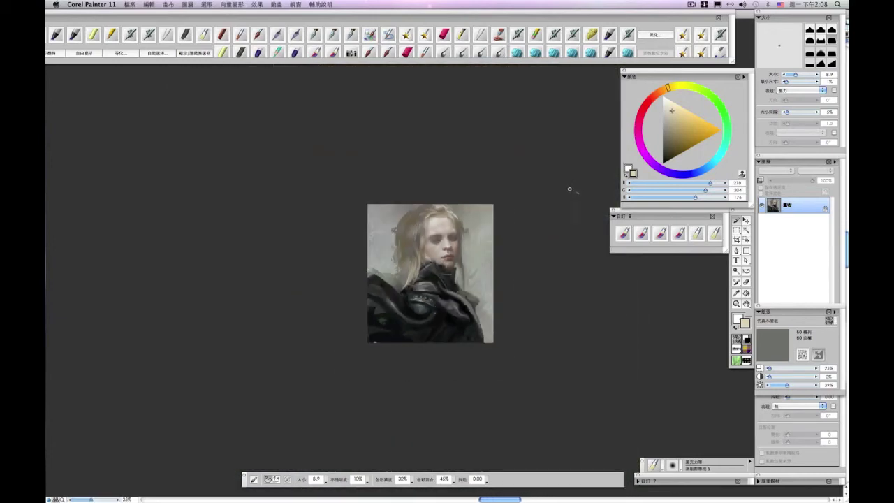
Step: Paint fine loose hair strands along the jaw and over the coat collar at brush size 5.5
key(super+plus)
key(super+plus)
key(super+plus)
drag(497, 287, 482, 258)
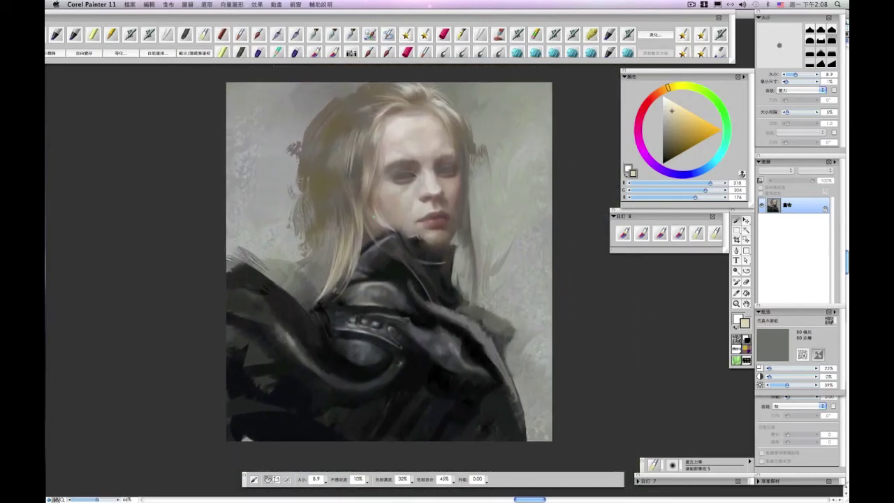
drag(412, 268, 426, 275)
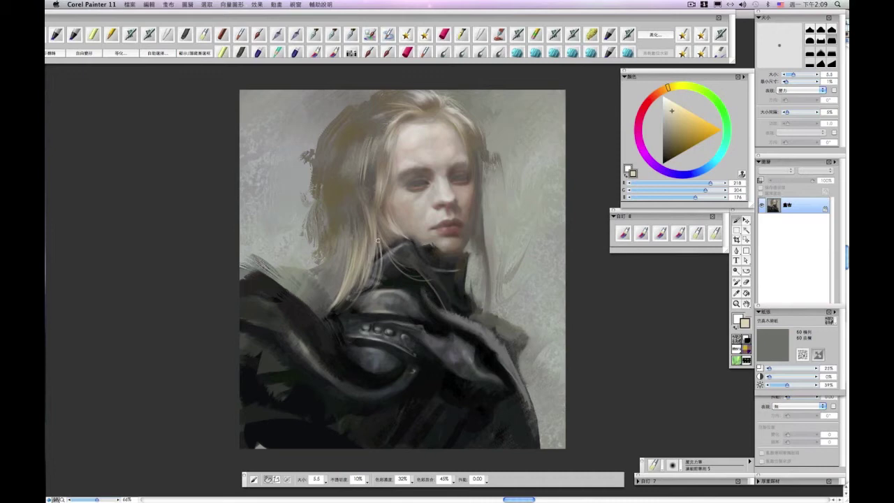
drag(393, 225, 397, 246)
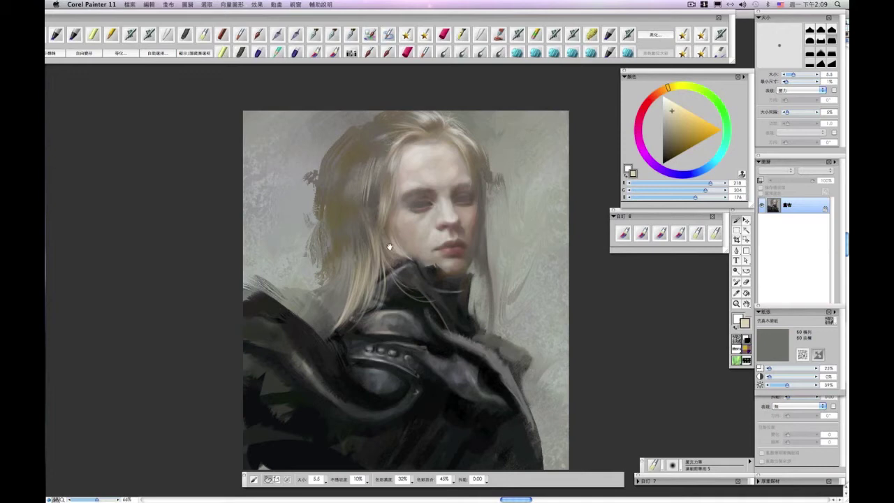
scroll(387, 246, up, 2)
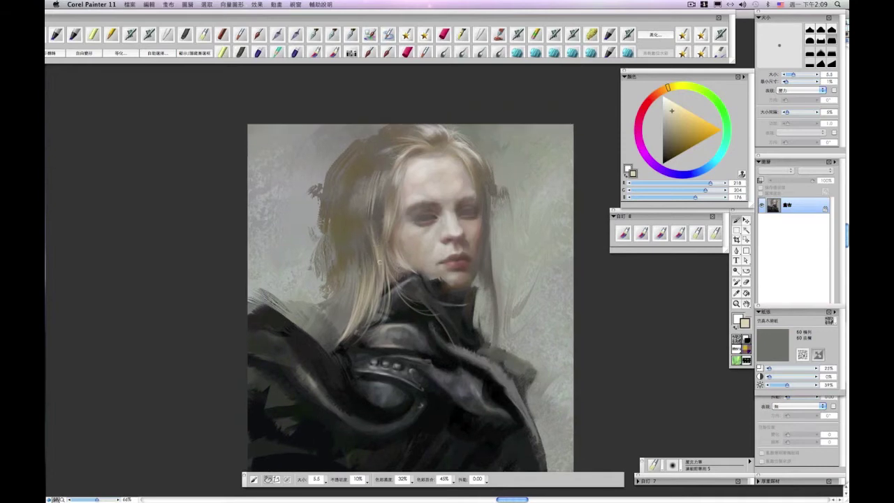
Step: Sample a dark brown-grey (RGB 97, 88, 82) and shade the hair beside the cheek at brush size 44.4
alt+click(391, 253)
key(bracketright)
alt+click(390, 255)
key(bracketright)
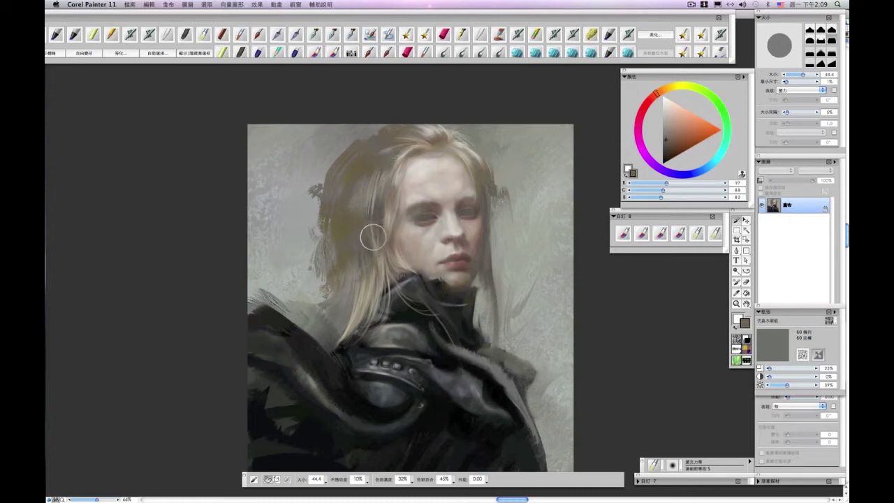
Step: Sample light beige (RGB 204, 192, 184) and add strands beside the cheek and out over the shoulder at brush sizes 16.9 and 18.4
alt+click(383, 229)
key(bracketleft)
key(bracketleft)
key(bracketleft)
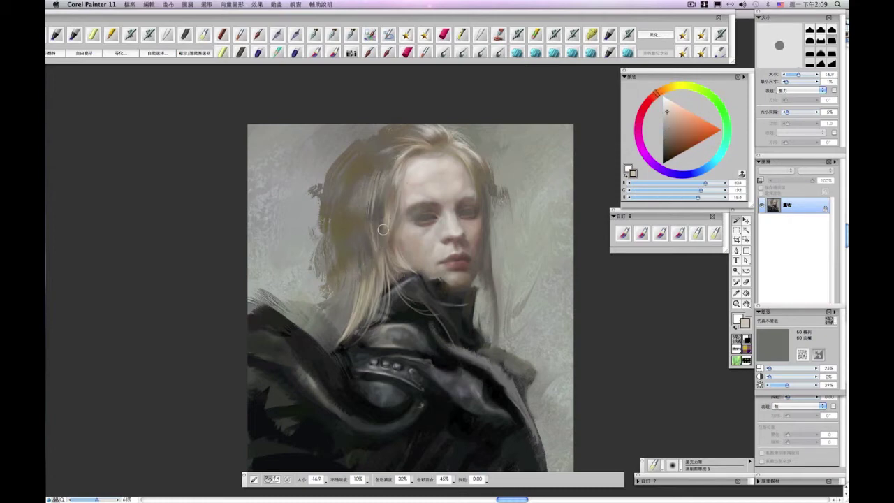
drag(378, 251, 382, 238)
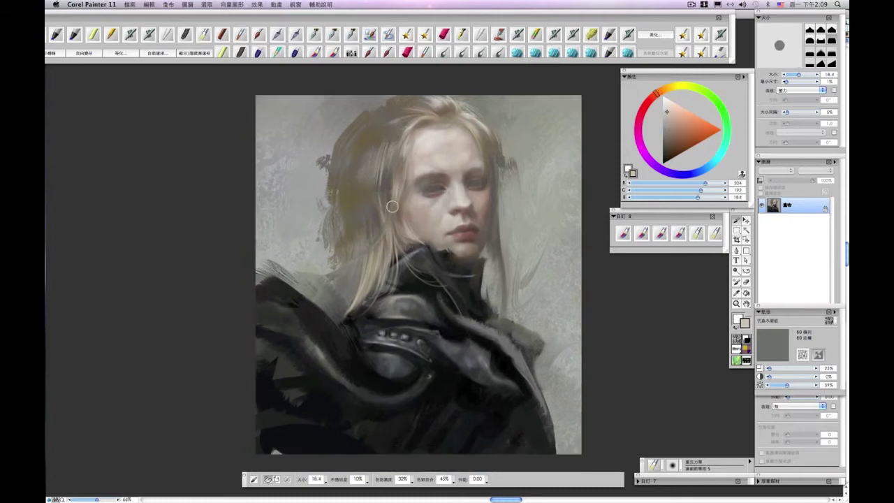
mouse_move(392, 250)
mouse_down()
mouse_move(390, 273)
mouse_move(362, 263)
mouse_up()
drag(295, 301, 284, 293)
Step: Sample a dark olive-brown (RGB 93, 87, 75) from the hair and tone the hair behind the long lock at brush size 94.0
alt+click(349, 258)
drag(343, 262, 366, 250)
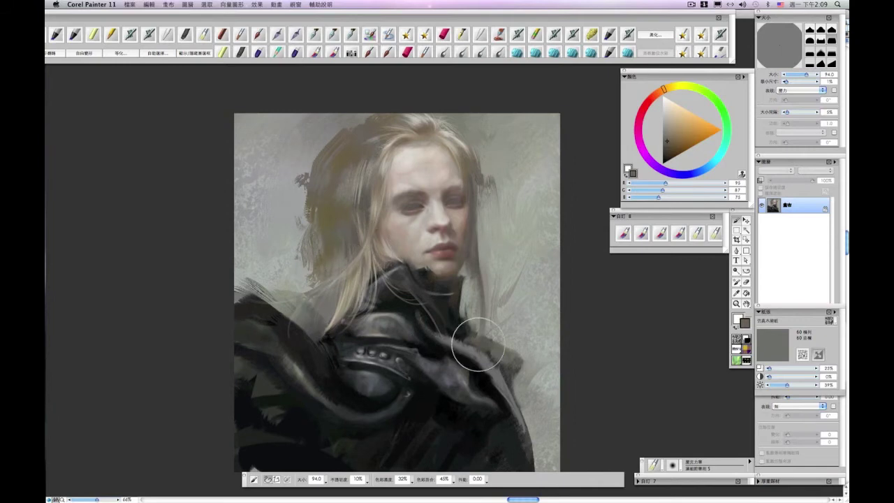
key(super+minus)
key(super+minus)
key(super+minus)
key(super+plus)
key(super+plus)
mouse_move(459, 351)
mouse_down()
mouse_move(449, 291)
mouse_move(474, 343)
mouse_up()
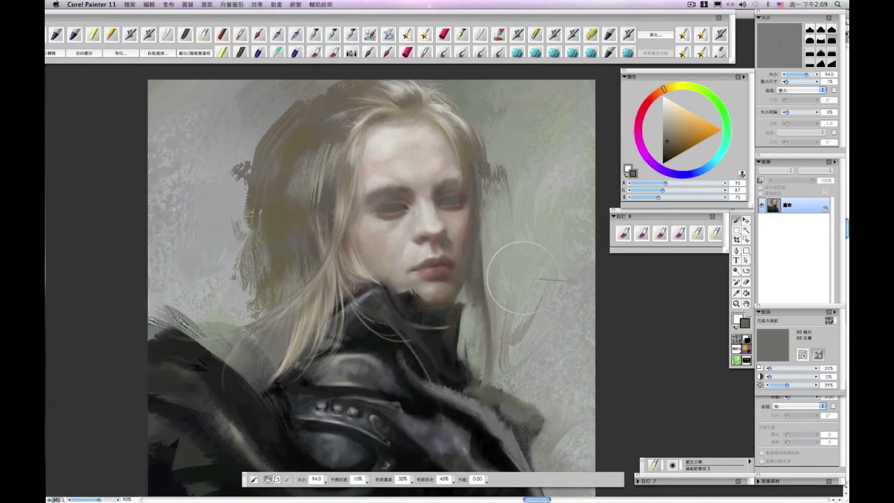
Step: Sample the lip colour, lighten it to a pale pink (RGB 255, 214, 219) and tone the mouth area at brush size 94.0
alt+click(441, 268)
drag(661, 112, 672, 101)
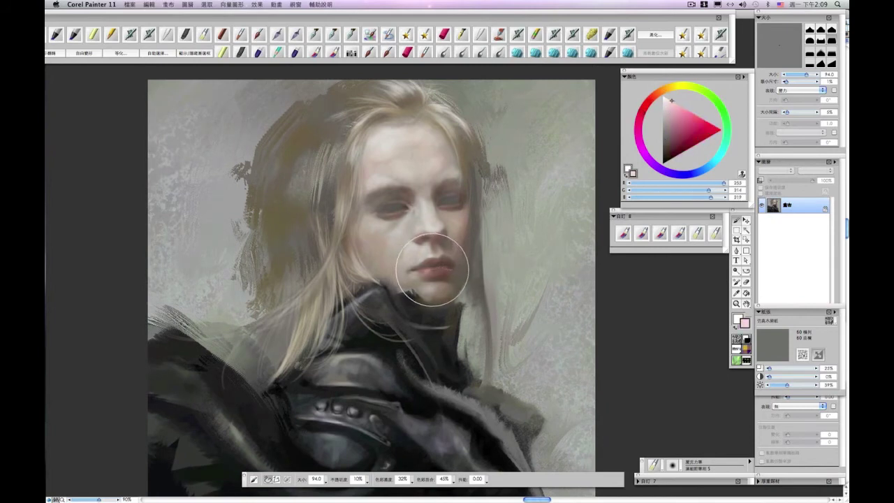
drag(500, 283, 489, 282)
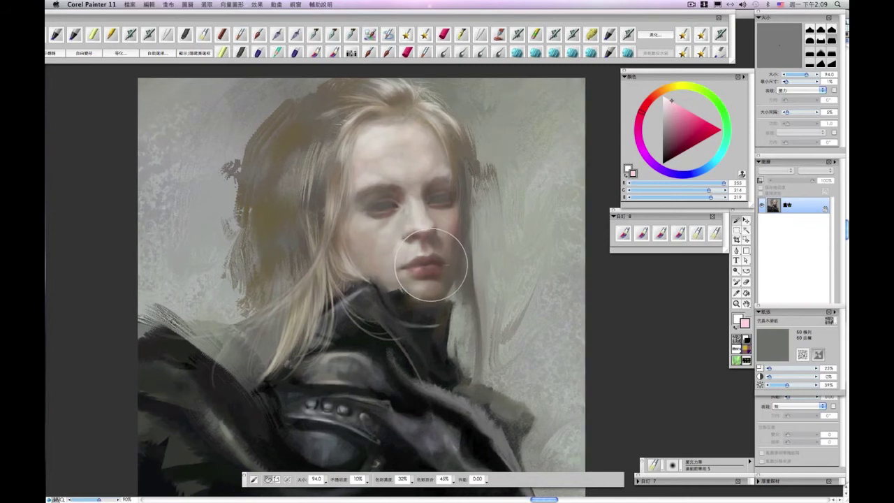
scroll(493, 256, up, 2)
Step: Sample a grey-beige (RGB 189, 183, 177) beside the mouth and soften the cheek and nose area at brush size 94.0
alt+click(409, 264)
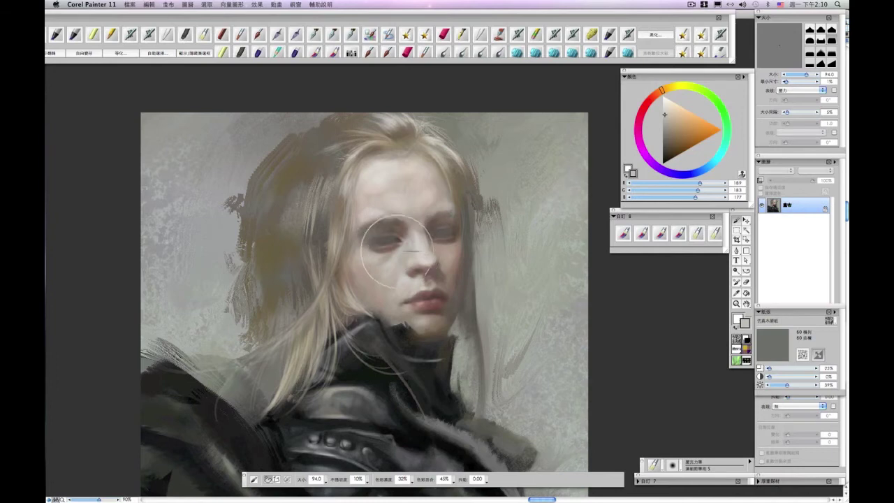
scroll(388, 279, down, 1)
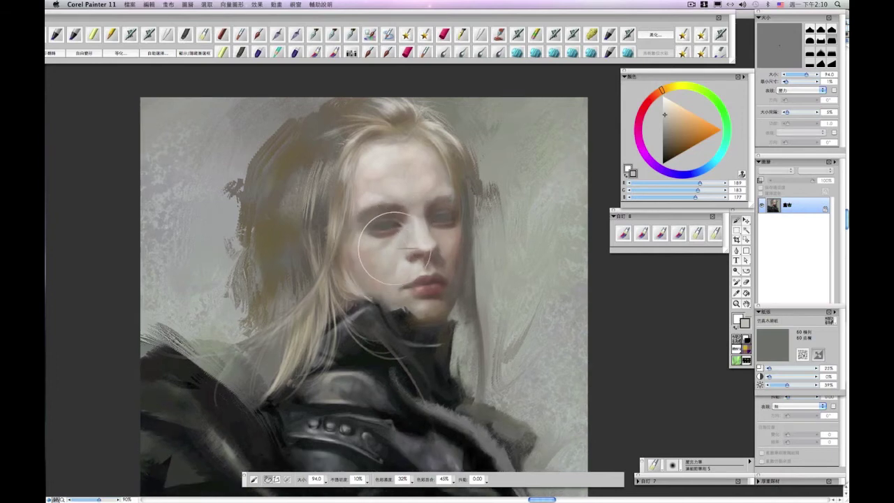
scroll(383, 269, up, 1)
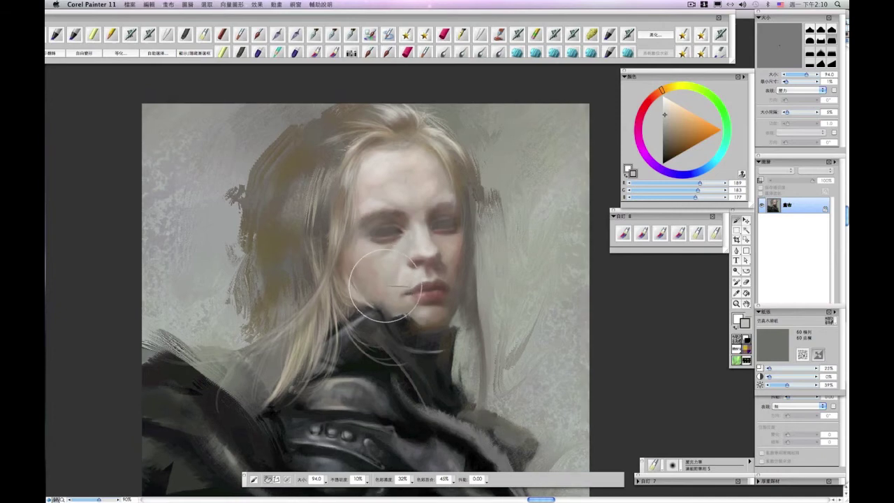
key(space)
scroll(500, 284, right, 1)
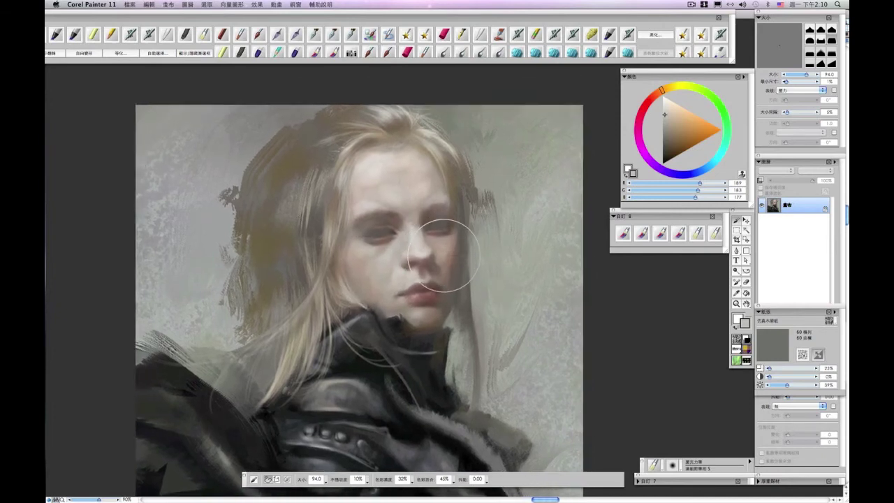
key(super+minus)
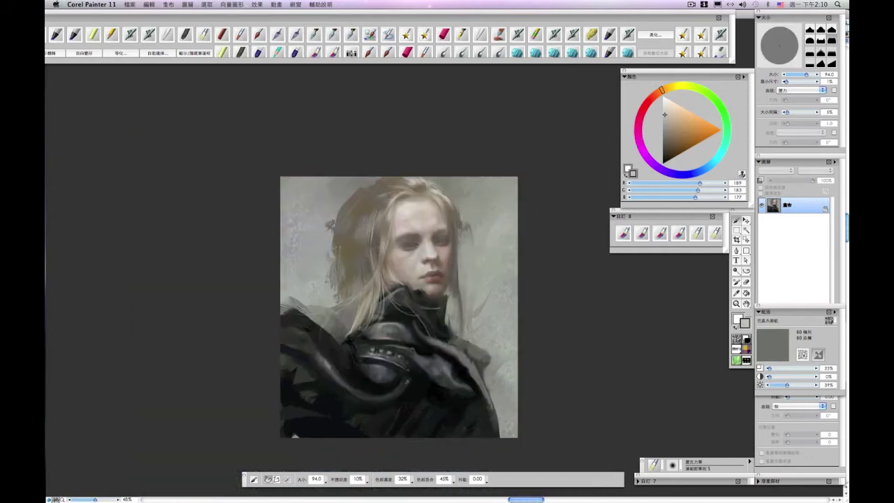
Step: Sample from the brow area, adjust to reddish brown (RGB 134, 114, 106) and warmer brown (RGB 149, 128, 111), and tone the forehead at sizes 94.0 and 74.4
key(super+plus)
key(super+plus)
key(super+plus)
drag(443, 231, 447, 256)
alt+click(396, 218)
click(667, 133)
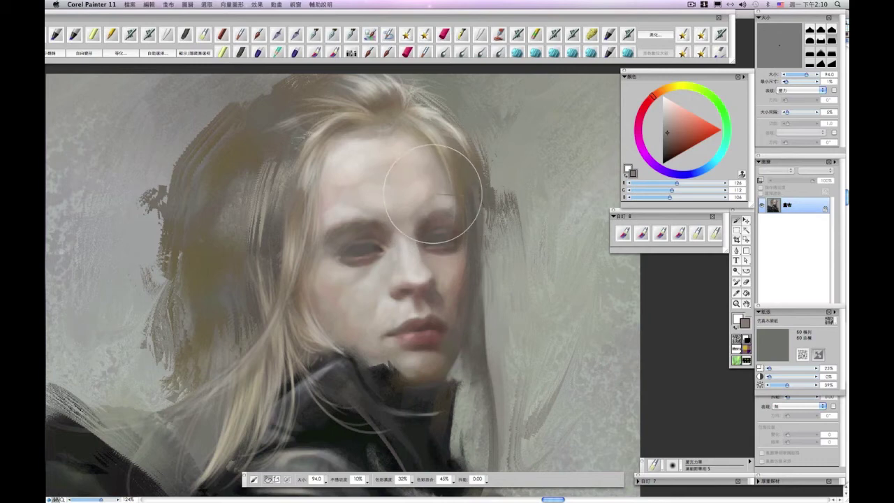
click(669, 131)
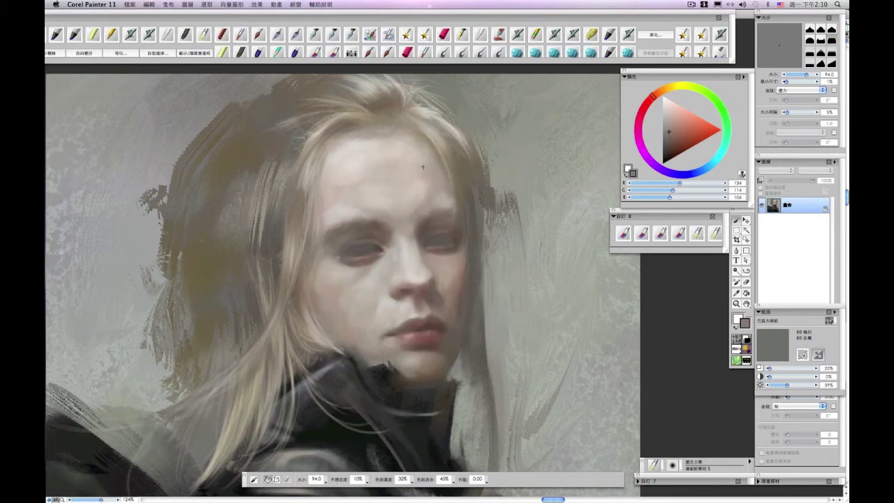
click(657, 93)
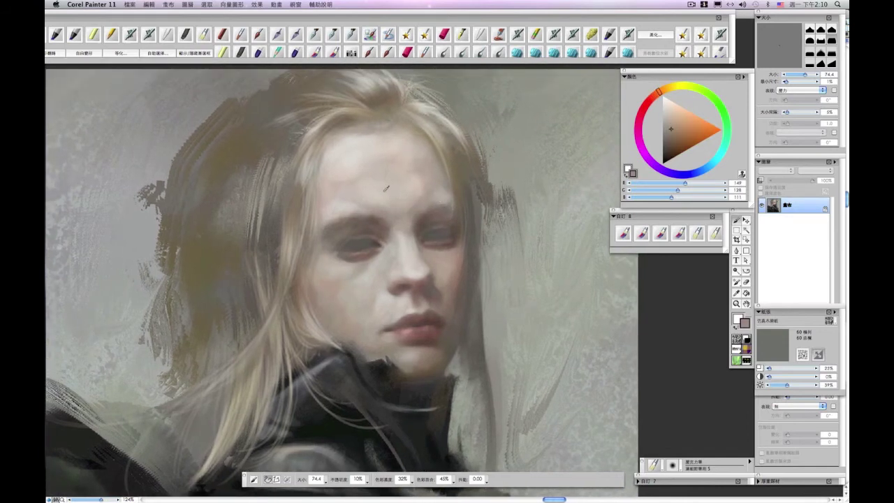
Step: Sample a light skin tone (RGB 230, 220, 214) from the forehead and brighten the forehead at brush size 86.2
alt+click(373, 191)
drag(360, 199, 389, 196)
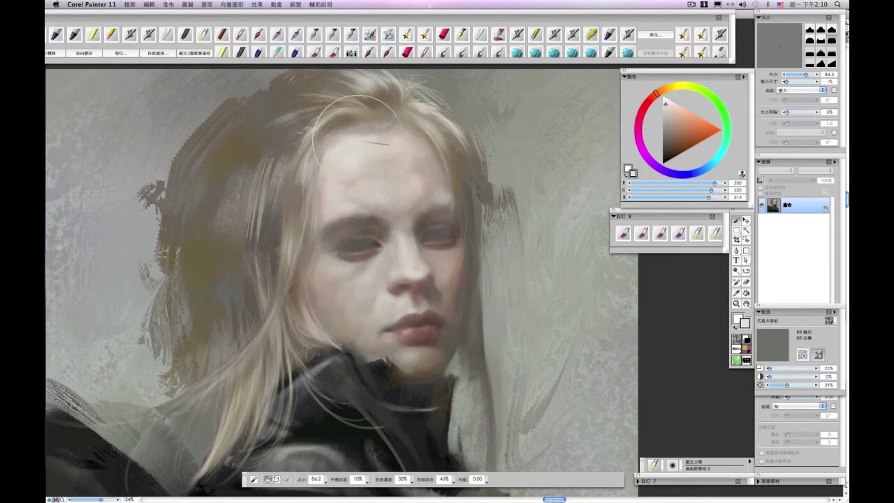
key(super+minus)
key(super+minus)
key(super+minus)
key(super+plus)
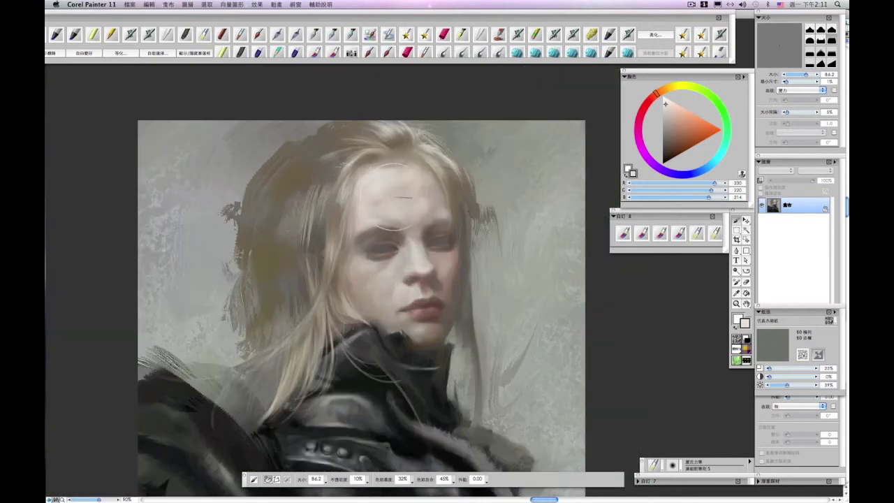
Step: Warm the cheek with light skin tones (RGB 221, 198, 183 and RGB 214, 186, 168) at brush size 86.2
drag(499, 255, 485, 232)
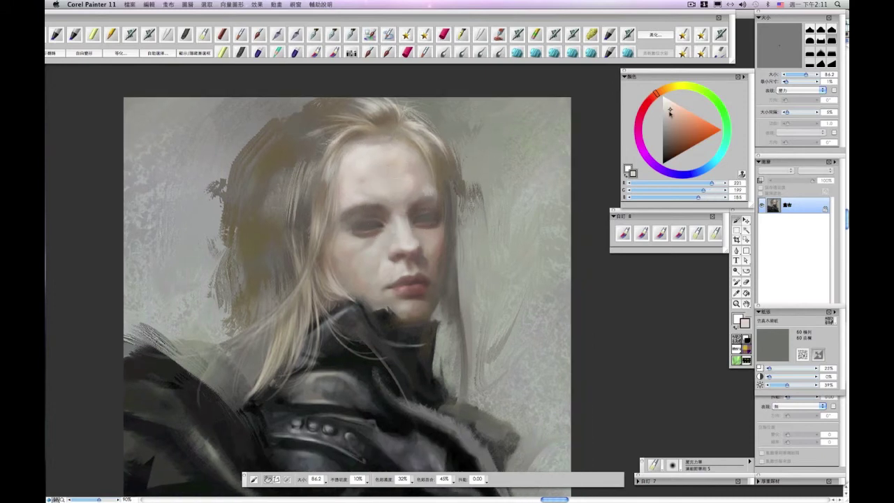
mouse_move(491, 248)
mouse_down()
mouse_move(485, 205)
mouse_move(490, 232)
mouse_up()
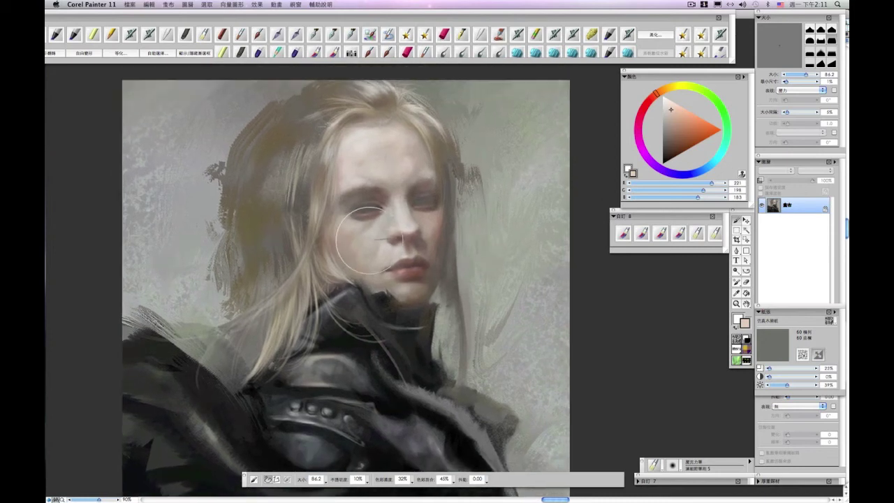
click(673, 114)
drag(487, 252, 478, 258)
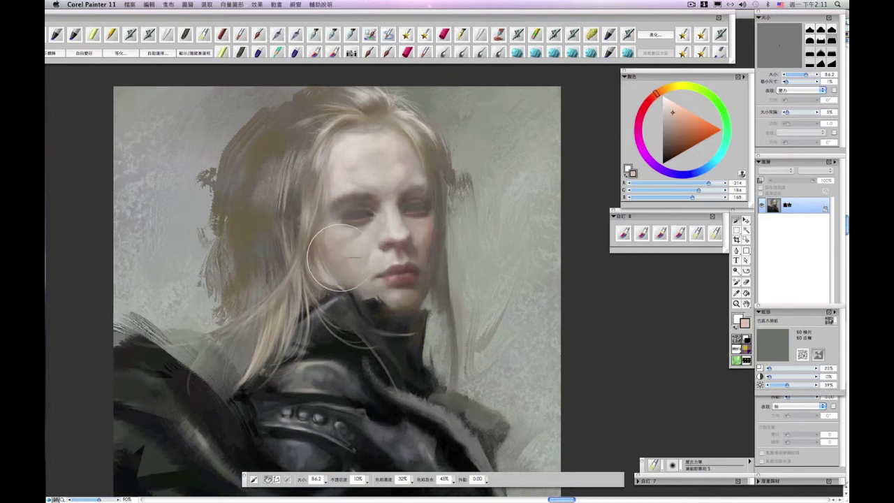
drag(495, 272, 493, 278)
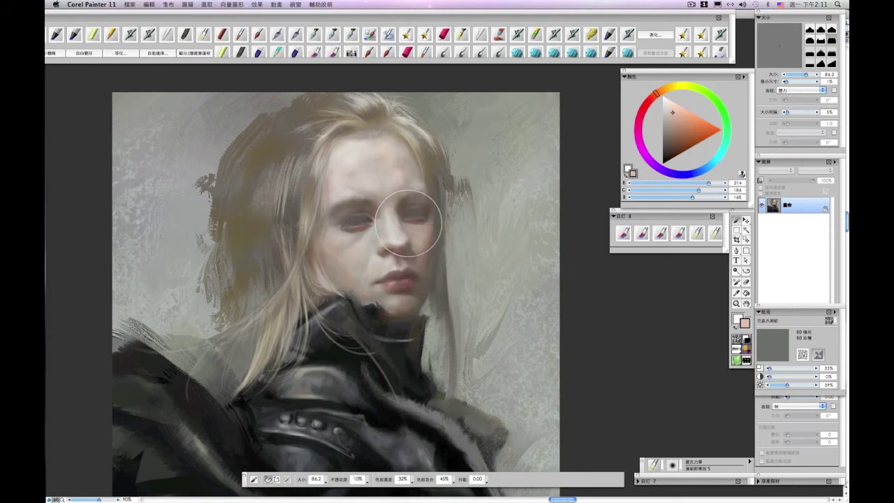
drag(480, 236, 478, 204)
Step: Sample from below the eye, adjust to a brown-grey (RGB 155, 135, 123) and shade the nearer eye socket at brush size 47.2
key(super+minus)
key(super+minus)
key(super+minus)
key(super+minus)
key(super+equal)
key(super+equal)
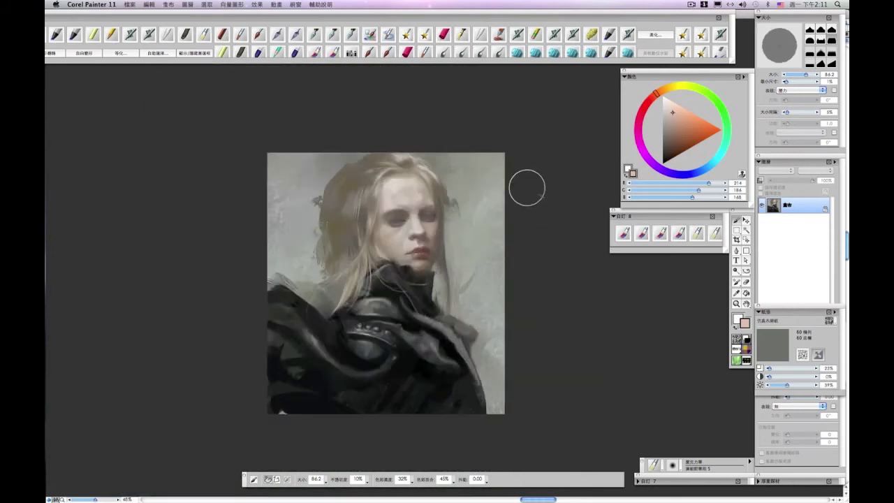
drag(499, 227, 537, 265)
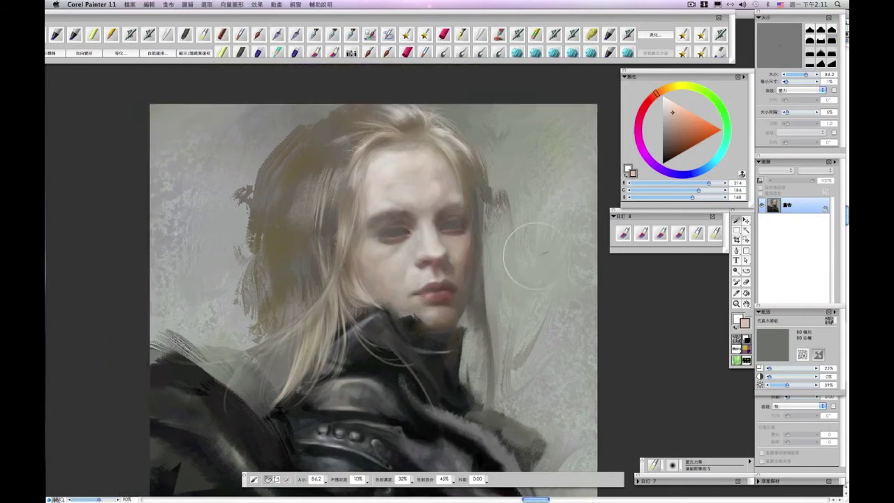
key(super+equal)
alt+click(383, 253)
mouse_move(390, 220)
mouse_down()
mouse_move(378, 216)
mouse_move(383, 240)
mouse_move(359, 236)
mouse_up()
click(670, 126)
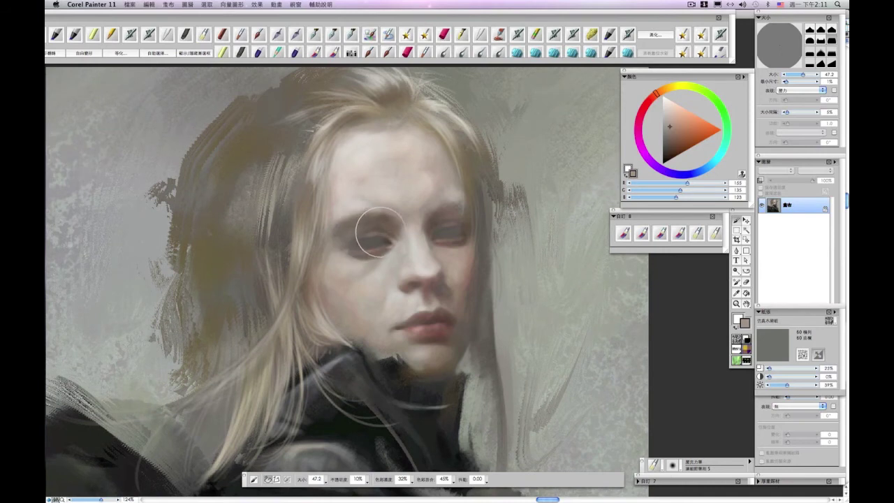
drag(536, 265, 521, 272)
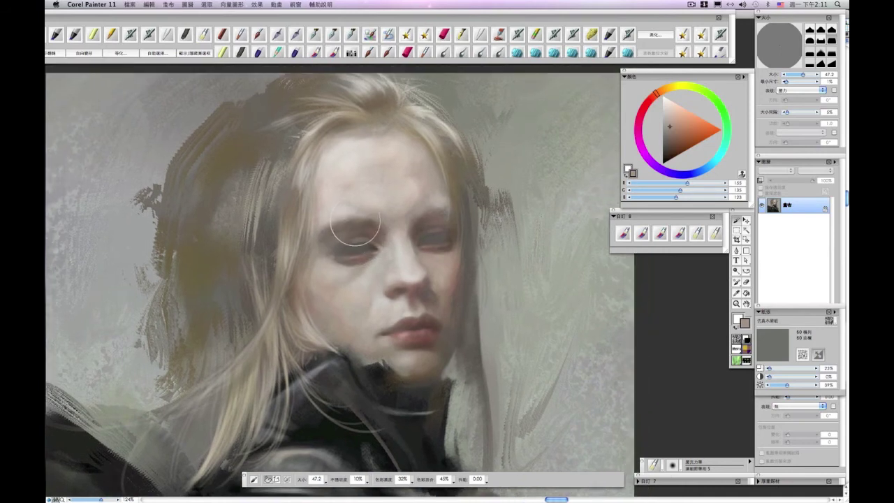
Step: Tone the farther eyelid, the temple beside it and the nearer eye's outer corner with the same brown-grey at brush size 47.2
mouse_move(432, 232)
mouse_down()
mouse_move(420, 237)
mouse_move(459, 230)
mouse_up()
drag(530, 252, 534, 272)
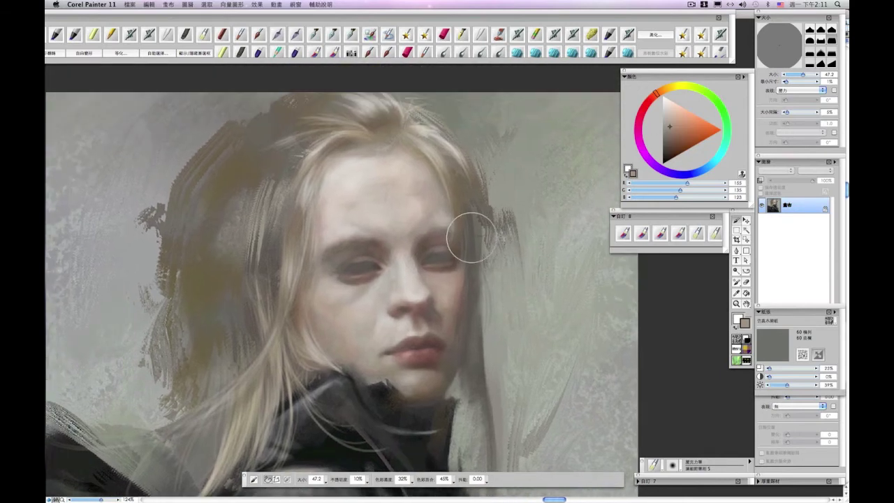
scroll(497, 236, down, 3)
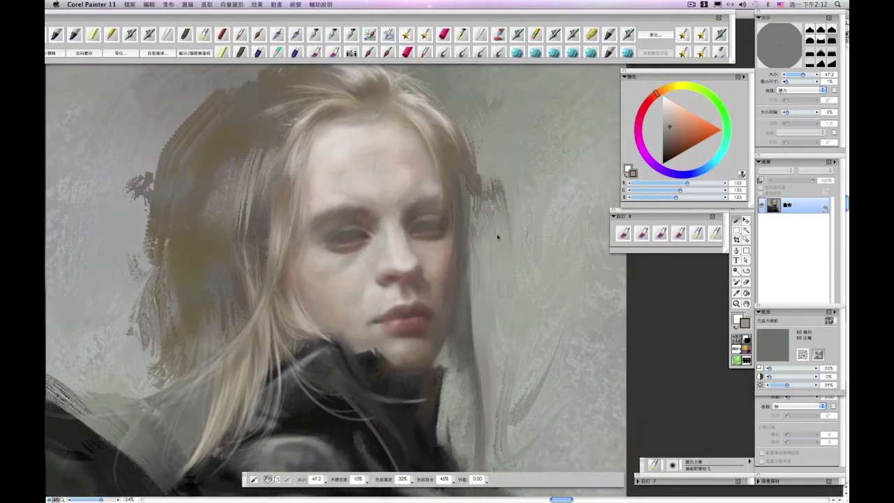
drag(497, 236, 504, 253)
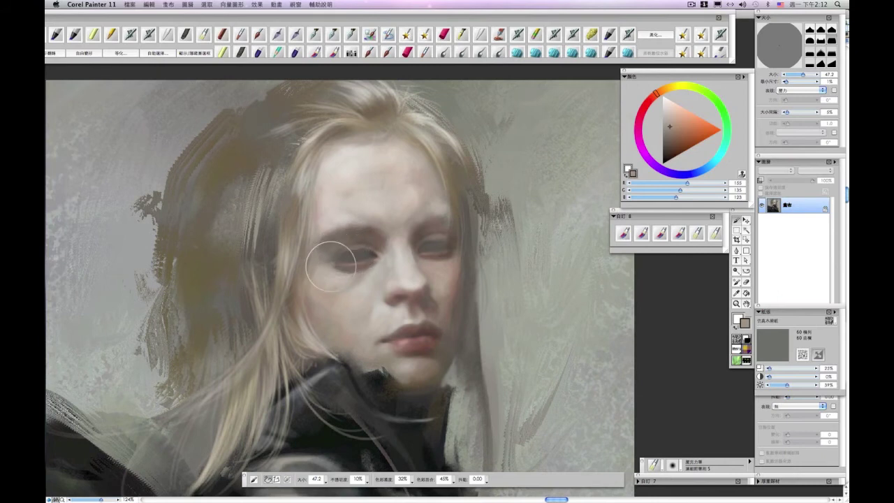
drag(526, 283, 520, 292)
Step: Sample from the nearer eye, pick tan (RGB 178, 149, 128) and peach (RGB 230, 179, 142), and warm its eyelid at brush size 47.2
alt+click(357, 255)
alt+click(355, 251)
alt+click(354, 250)
drag(453, 207, 447, 199)
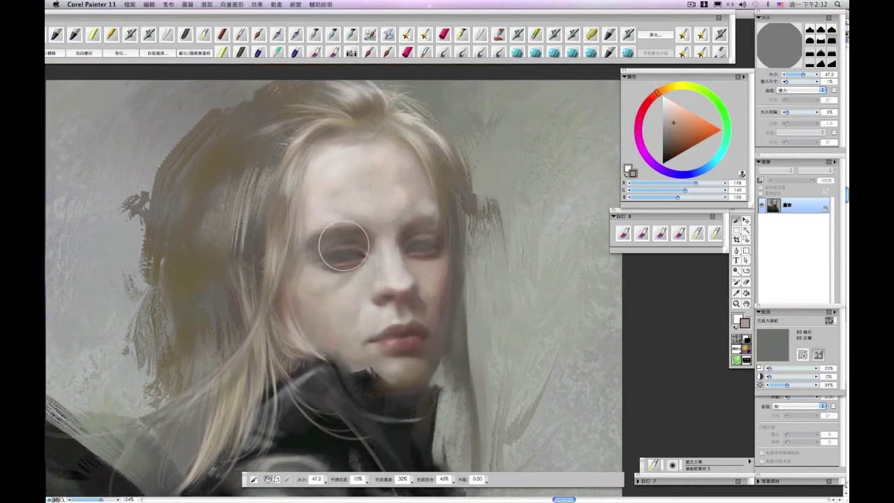
click(677, 111)
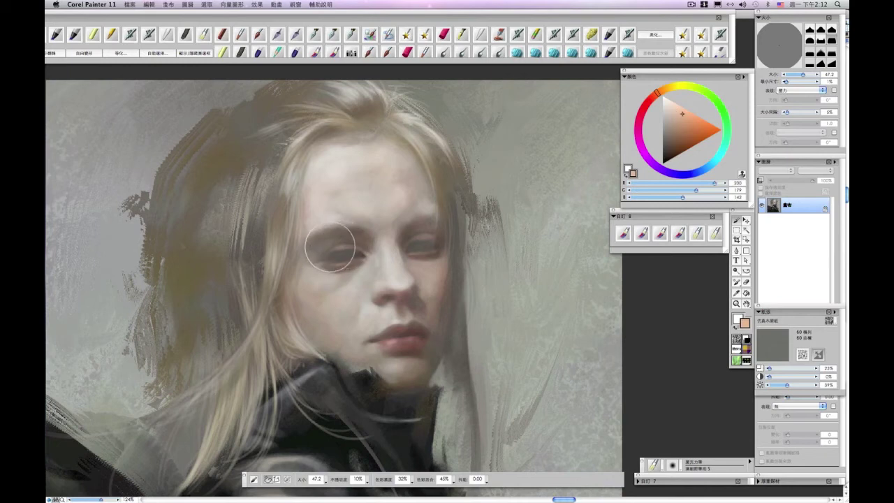
drag(547, 230, 545, 202)
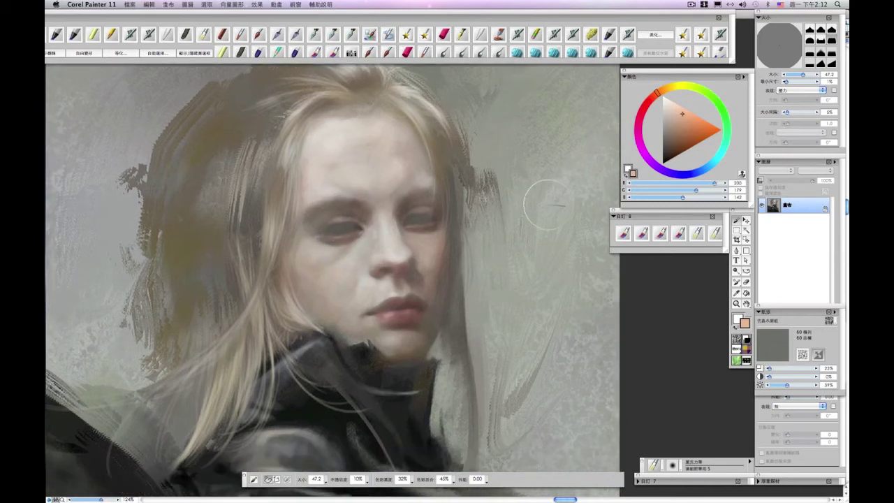
Step: Sample dark browns (RGB 80, 74, 71 and RGB 86, 77, 73) and define the lids of both eyes at brush size 10.5
key(super+minus)
key(super+minus)
key(super+minus)
key(super+minus)
key(super+minus)
key(super+equal)
key(super+equal)
key(super+equal)
key(super+equal)
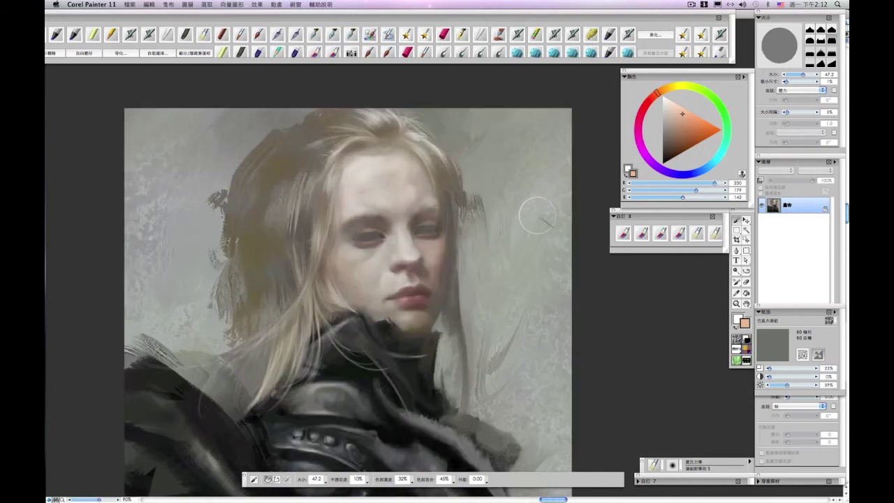
key(super+equal)
drag(481, 236, 500, 257)
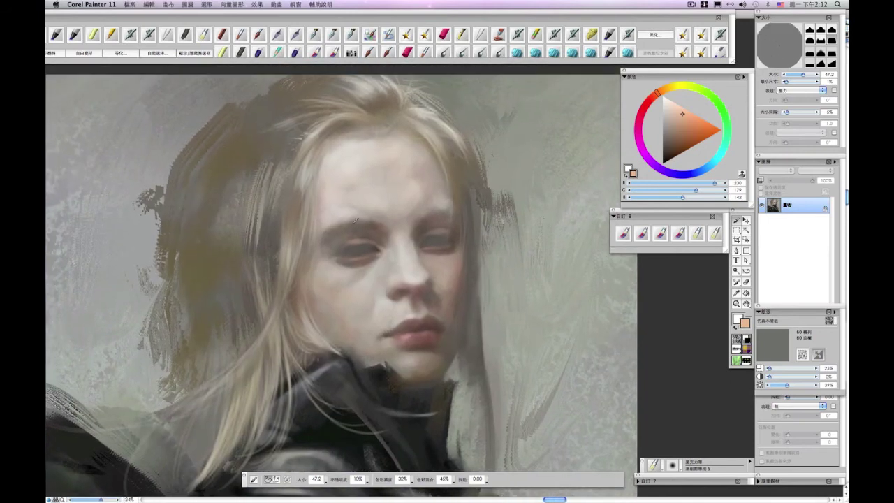
alt+click(361, 250)
drag(338, 248, 345, 247)
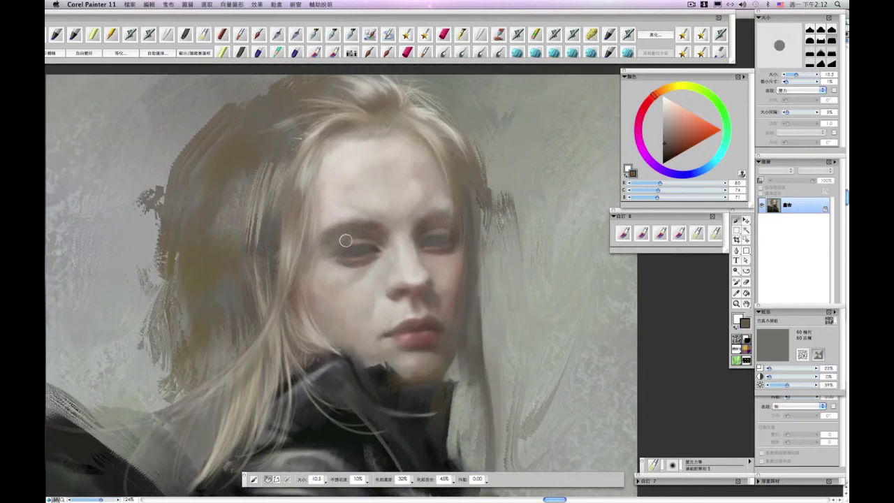
mouse_move(506, 258)
mouse_down()
mouse_move(495, 234)
mouse_move(496, 270)
mouse_up()
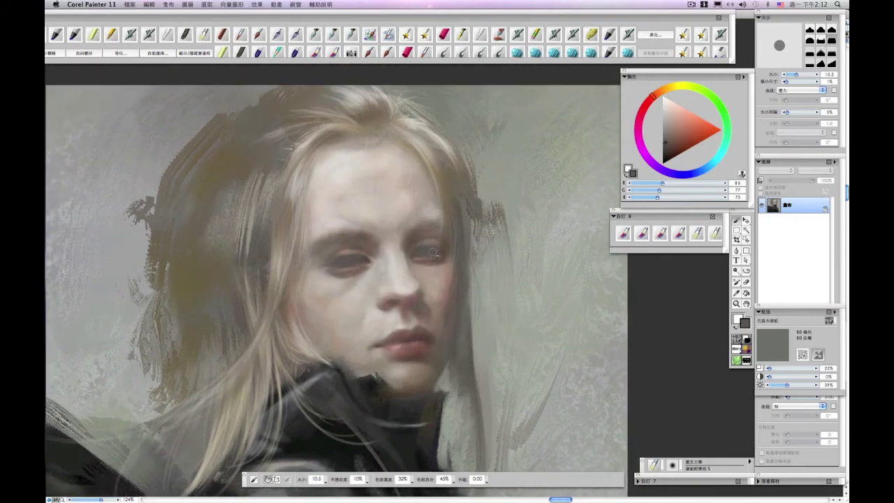
Step: Shade the farther eye socket with dark brown (RGB 64, 54, 50) at brush sizes 33.5 and 60.3, and darken the nearer eye with black
key(bracketright)
key(bracketright)
key(bracketright)
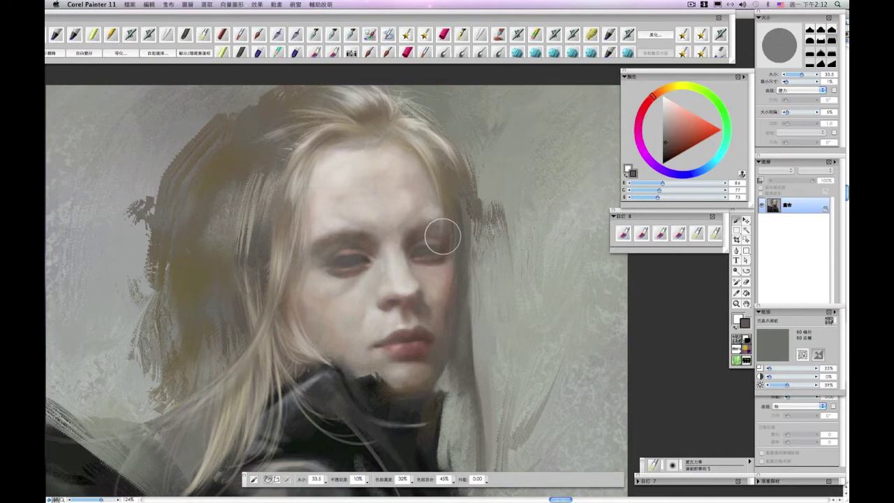
click(665, 146)
key(bracketright)
key(bracketright)
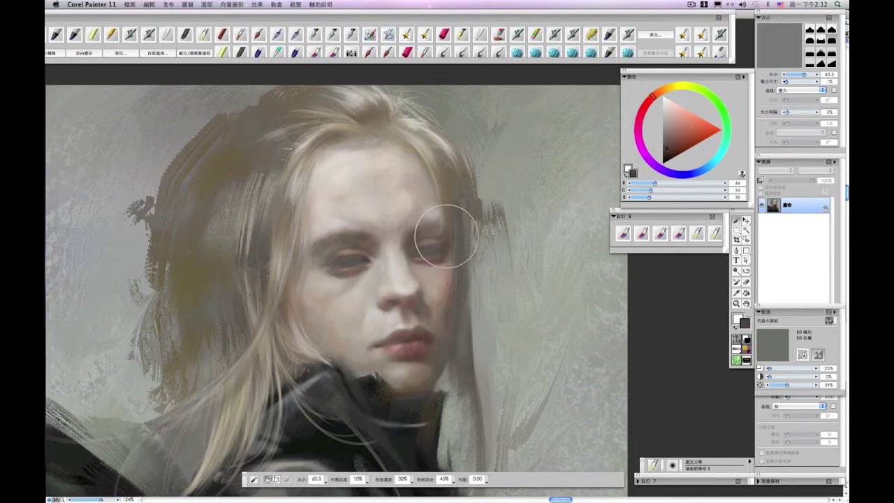
scroll(422, 241, down, 1)
scroll(423, 241, right, 1)
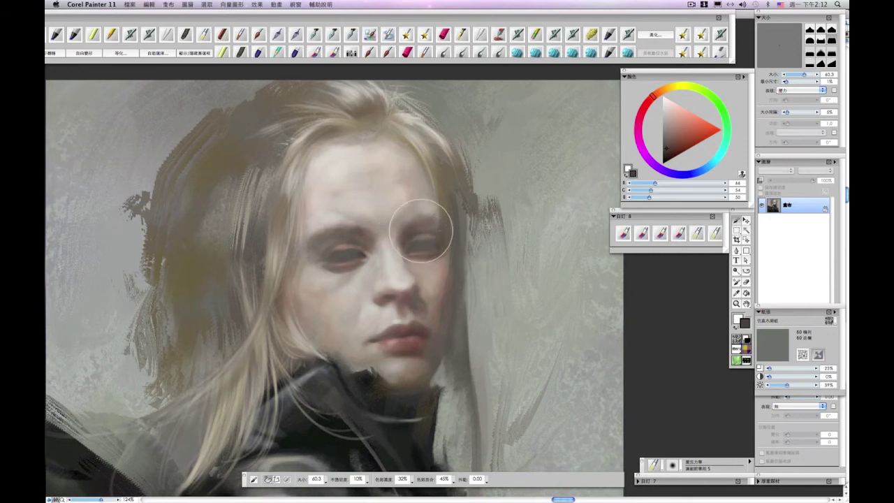
scroll(449, 241, up, 2)
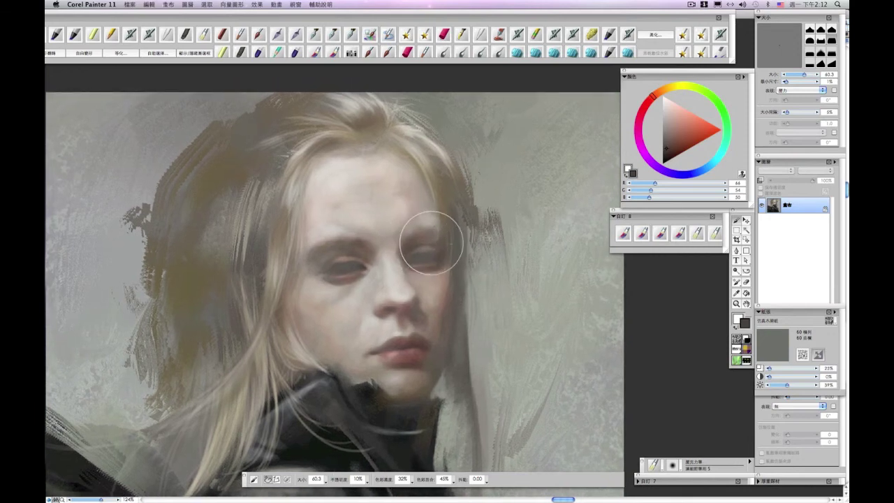
drag(671, 151, 664, 162)
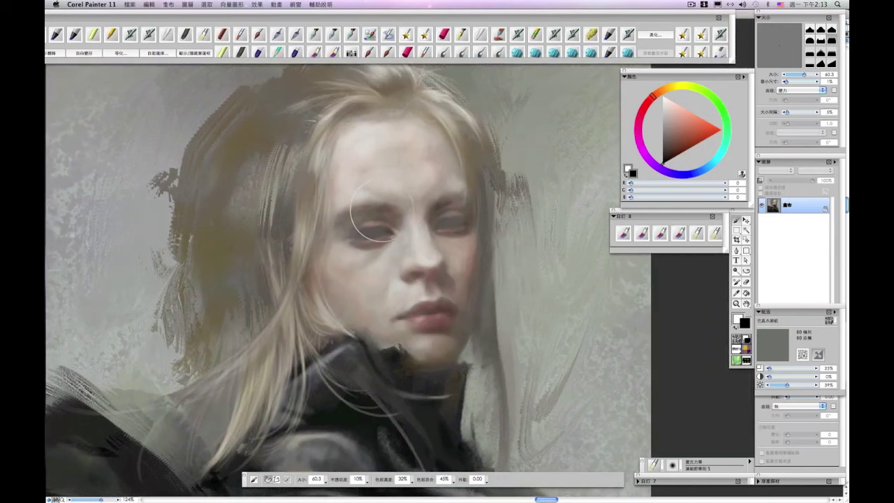
Step: Shade the nearer eye's brow and socket with dark and grey browns sampled around the eye at brush size 60.3
alt+click(370, 222)
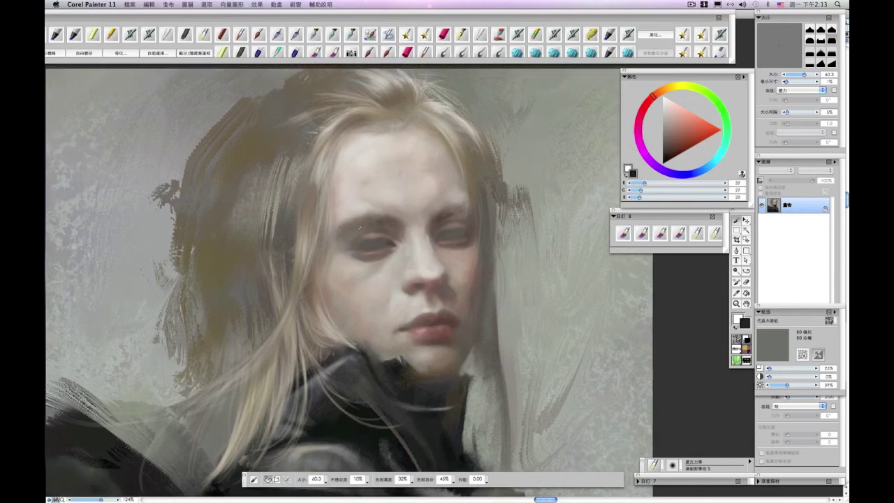
alt+click(361, 228)
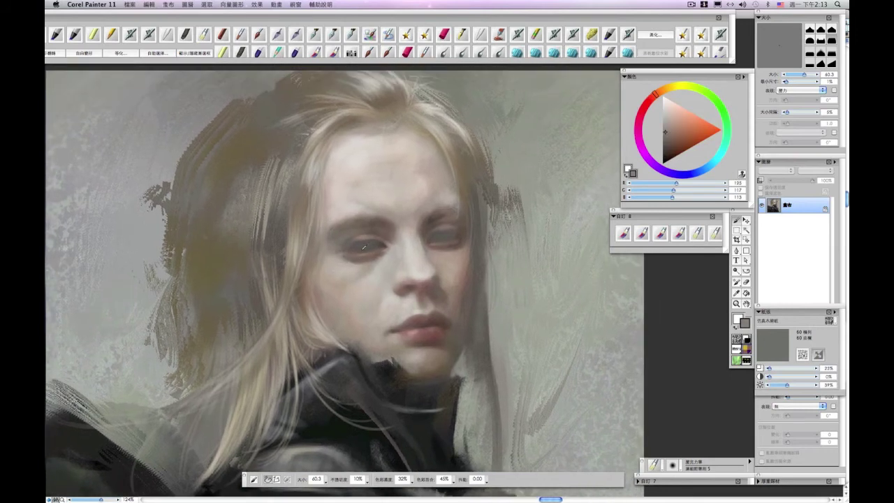
alt+click(357, 241)
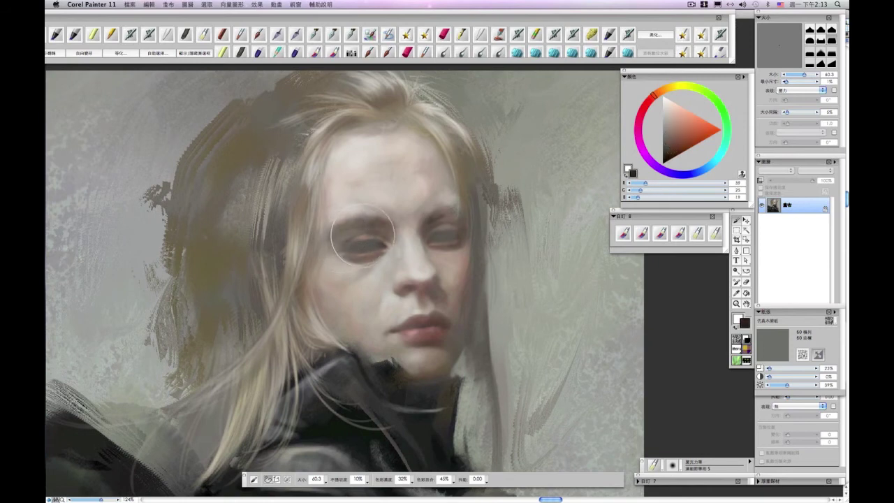
alt+click(353, 241)
Step: Warm both eye sockets with reddish browns (RGB 118, 61, 52 and 162, 79, 64) and dusty pink (RGB 170, 102, 92) at brush size 60.3
click(676, 149)
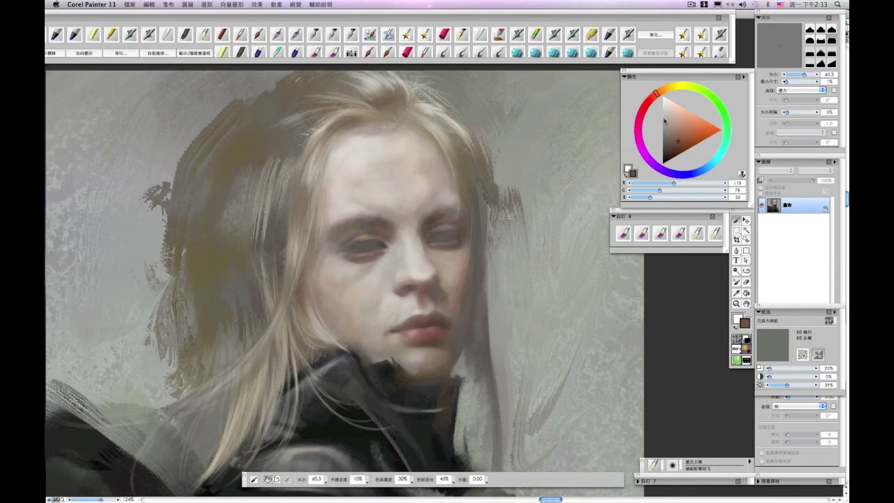
click(646, 102)
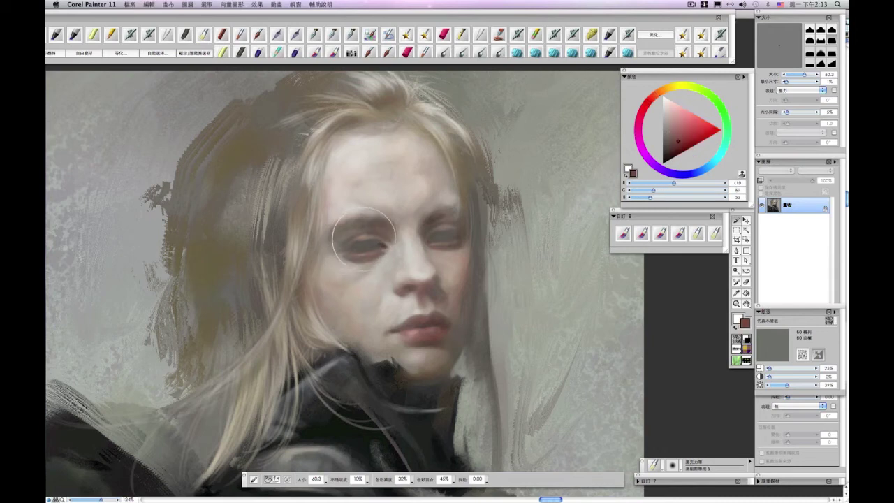
key(super+minus)
key(super+minus)
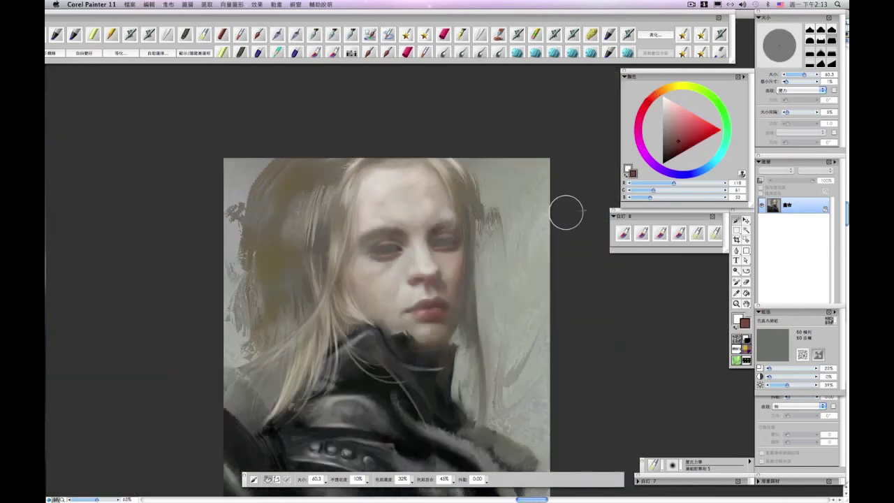
scroll(480, 251, up, 3)
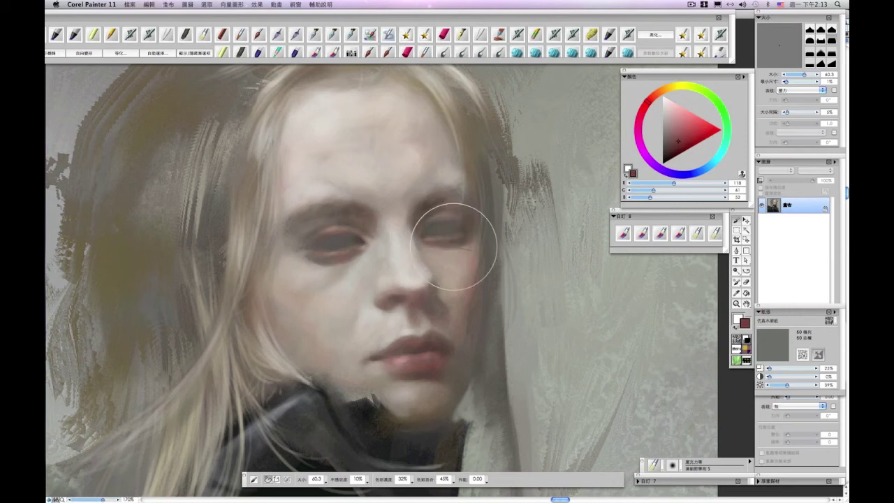
click(684, 134)
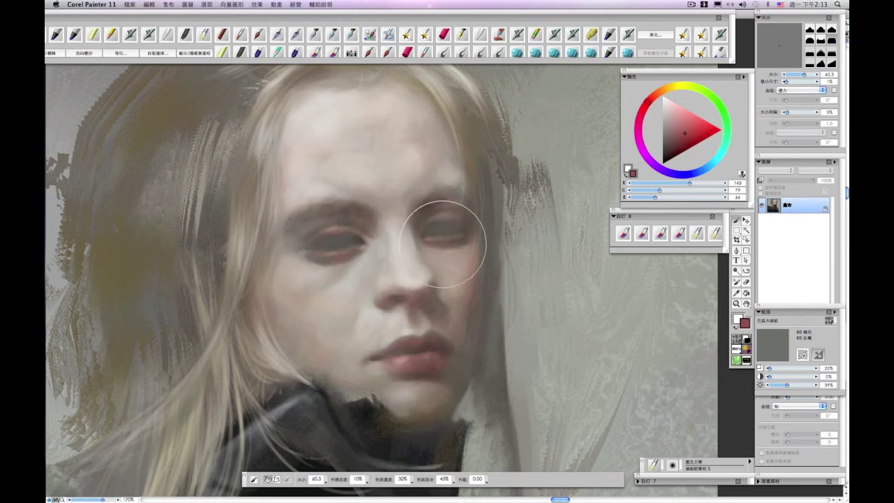
click(680, 129)
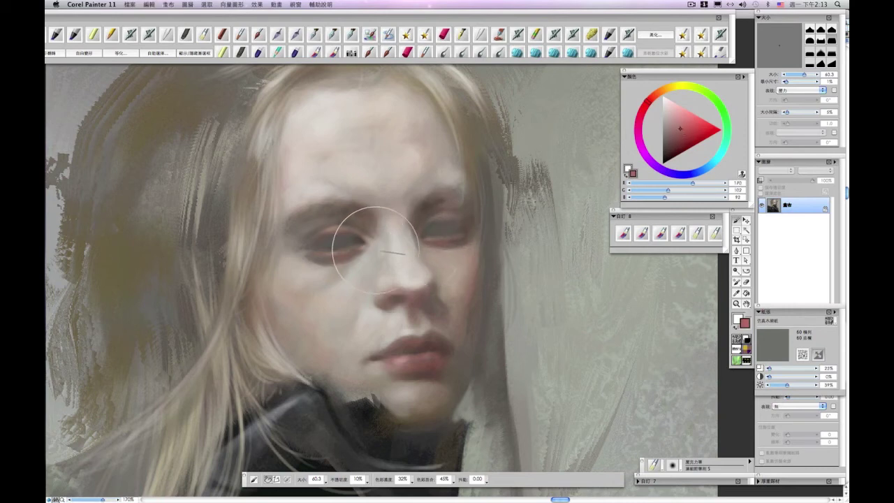
Step: Tone around the eyes and nose bridge with ochre (RGB 170, 143, 92) and yellow-brown, and darken the eyes with near-black (RGB 23, 20, 0)
click(665, 92)
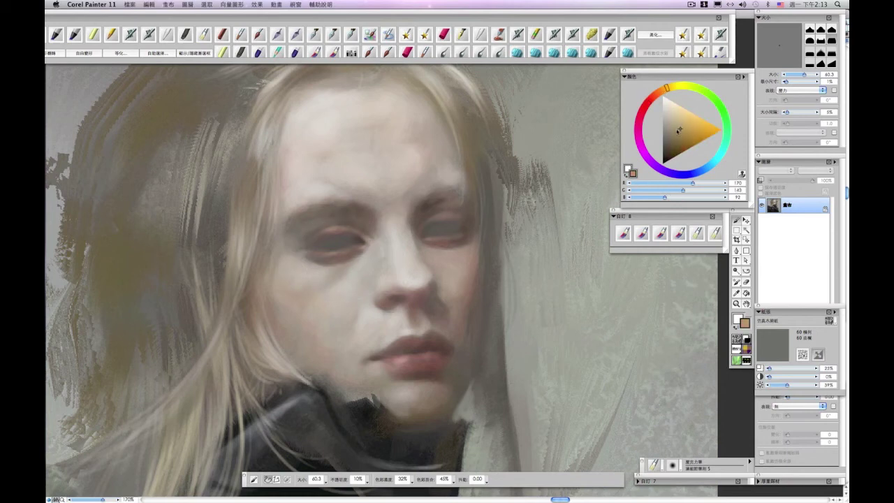
click(671, 91)
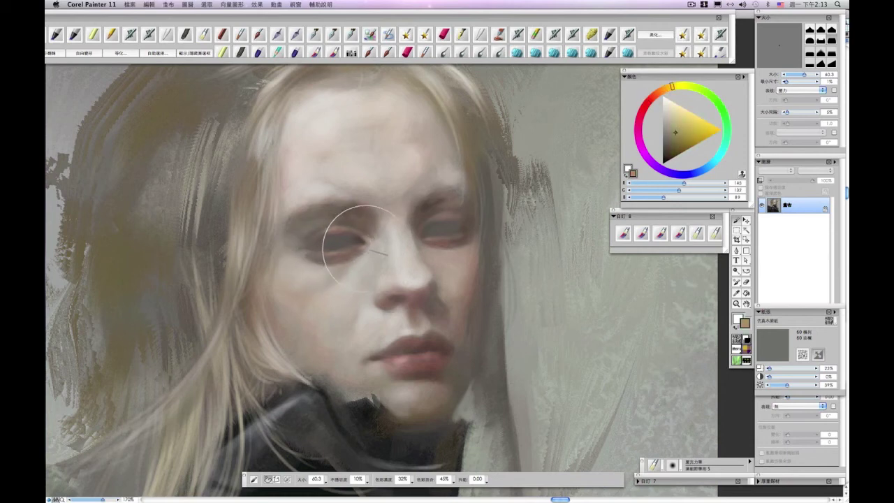
click(667, 161)
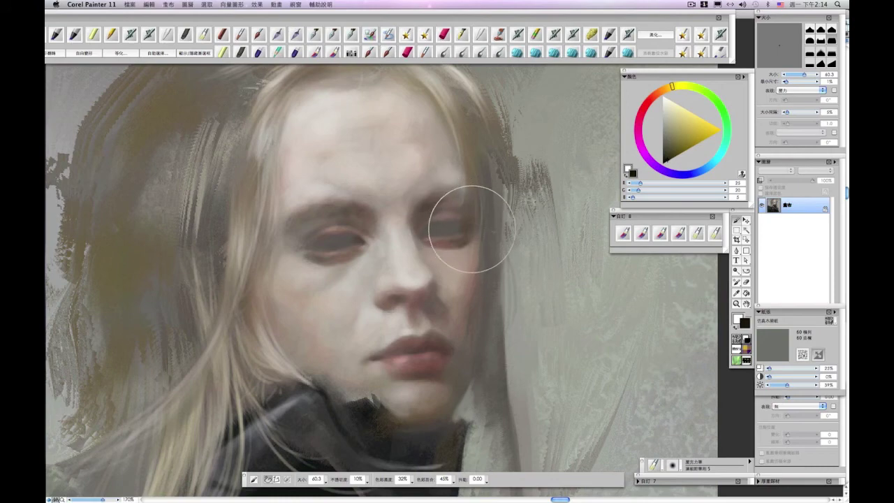
Step: Sample grey-brown (RGB 93, 81, 71) beside the nearer cheek and shade the cheek edge and jaw at brush size 60.3
key(super+minus)
scroll(579, 176, down, 3)
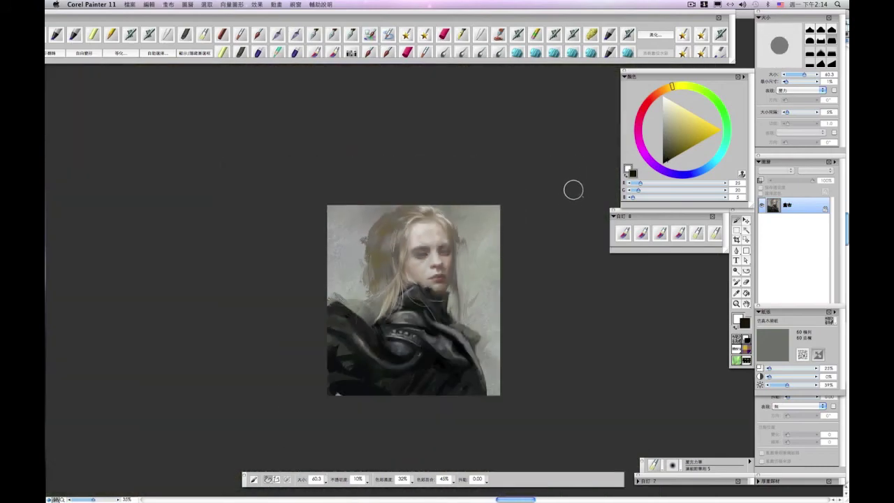
scroll(558, 193, up, 2)
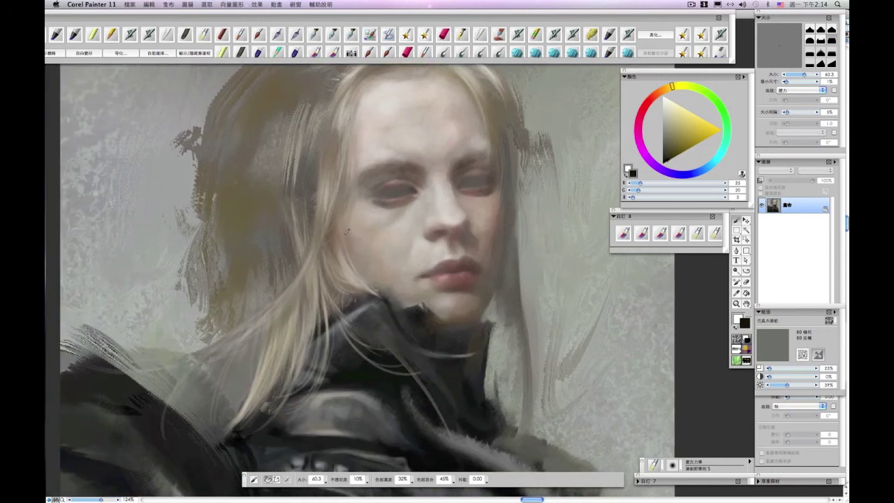
alt+click(346, 231)
drag(365, 267, 350, 275)
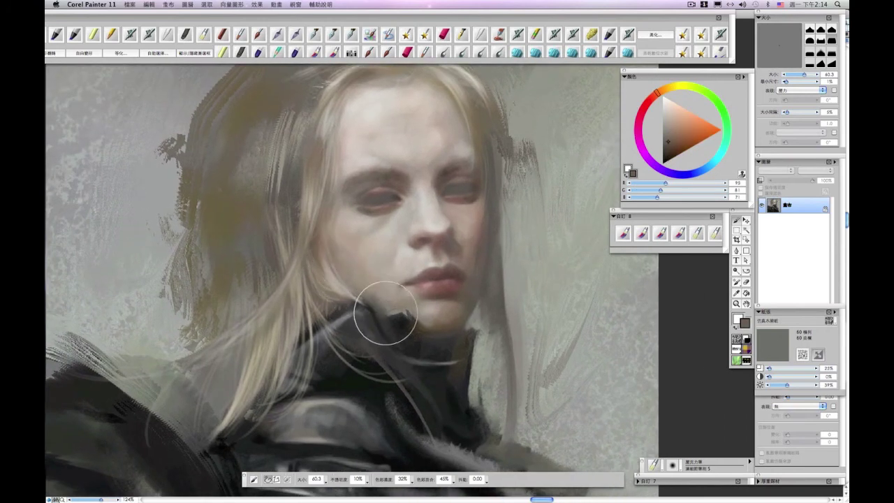
drag(415, 325, 422, 335)
Step: Tone the hair-side cheek and the lower face with dark brown and olive, enlarging the brush to size 81.7
click(682, 146)
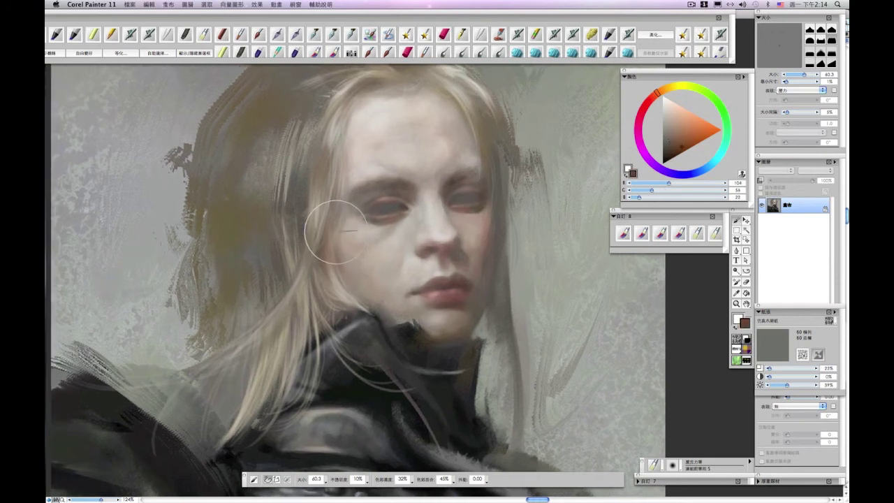
drag(671, 88, 673, 103)
mouse_move(335, 245)
mouse_down()
mouse_move(378, 247)
mouse_move(353, 284)
mouse_move(331, 256)
mouse_up()
drag(397, 320, 377, 305)
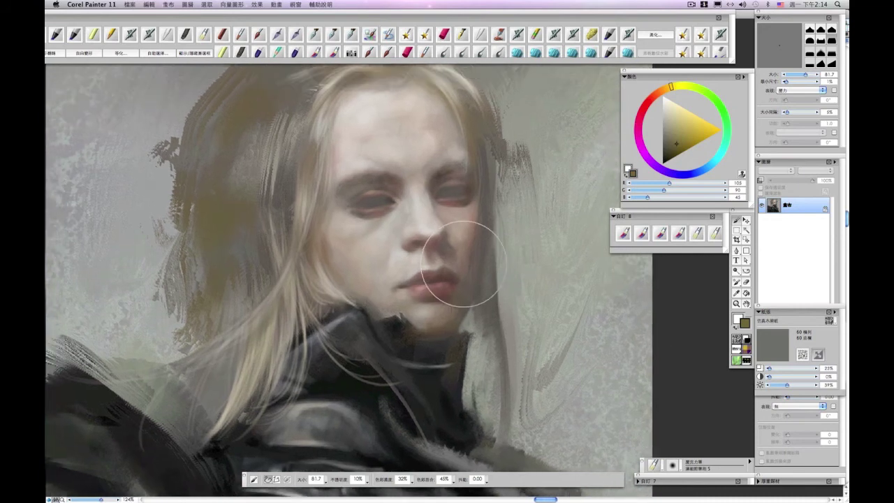
Step: Sample near-black (RGB 19, 21, 23) from the coat and darken the edge of the shoulder pad at brush size 9.7
key(super+minus)
key(super+minus)
key(super+minus)
key(super+minus)
key(super+plus)
key(super+plus)
mouse_move(522, 333)
mouse_down()
mouse_move(523, 248)
mouse_move(531, 283)
mouse_move(534, 266)
mouse_up()
alt+click(415, 267)
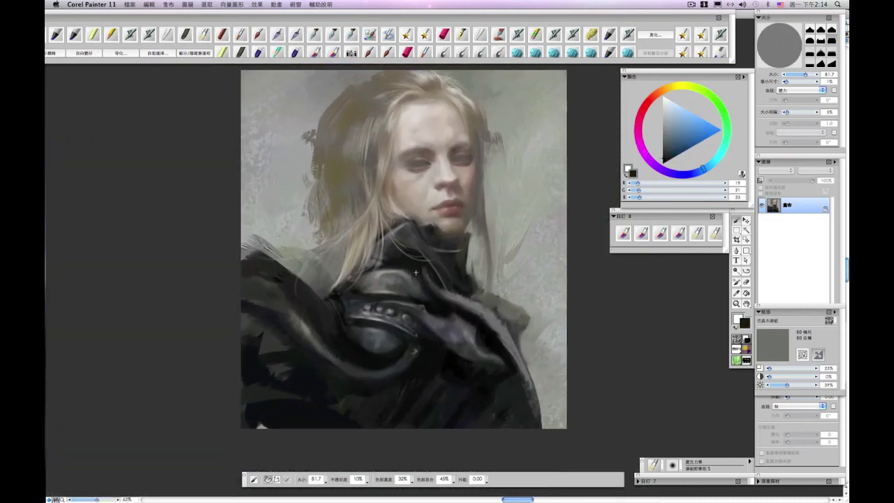
drag(408, 269, 406, 269)
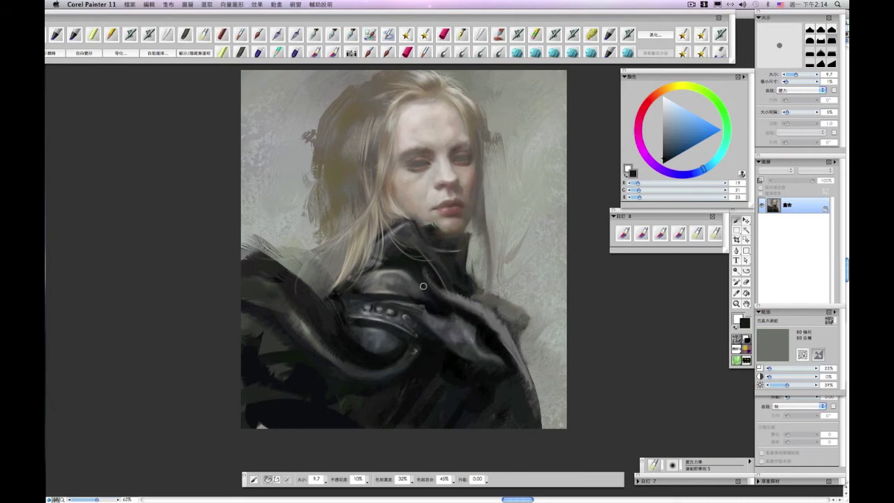
Step: Enlarge the brush to size 24.4 and deepen the coat folds between the shoulder pad and lapel with black
drag(562, 221, 544, 208)
key(bracketright)
key(bracketright)
key(bracketright)
key(bracketright)
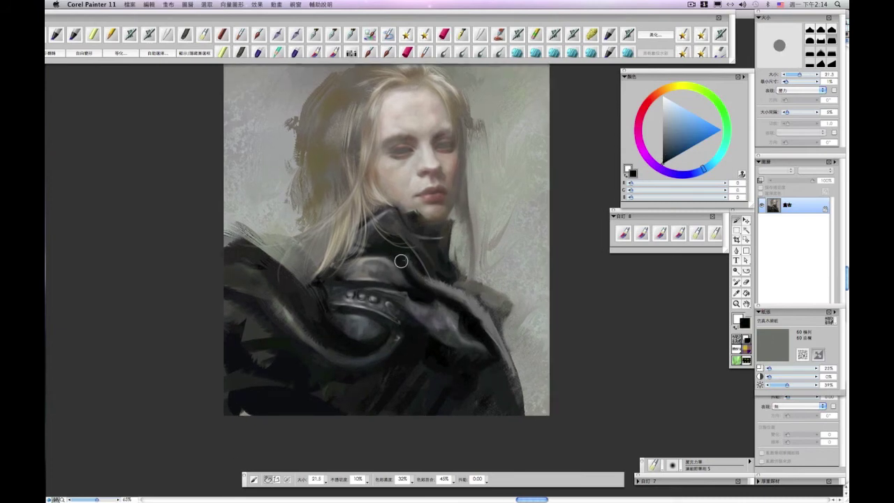
scroll(457, 296, left, 2)
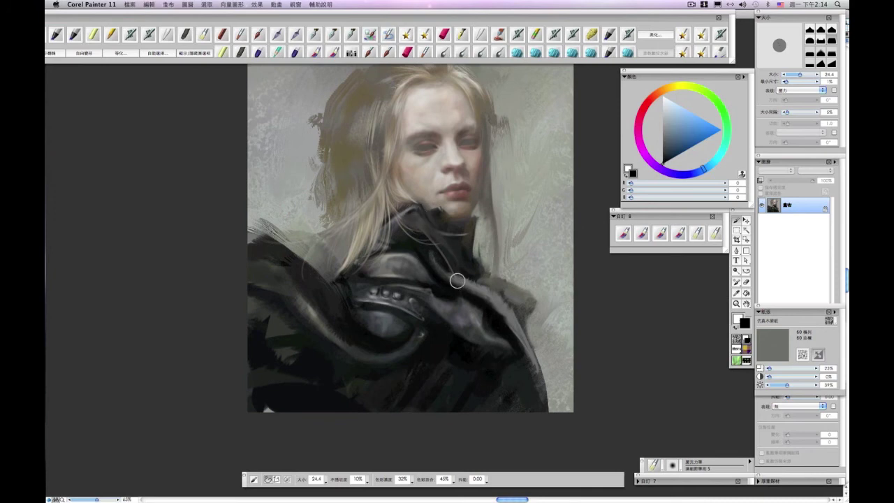
scroll(457, 280, right, 3)
scroll(442, 298, left, 3)
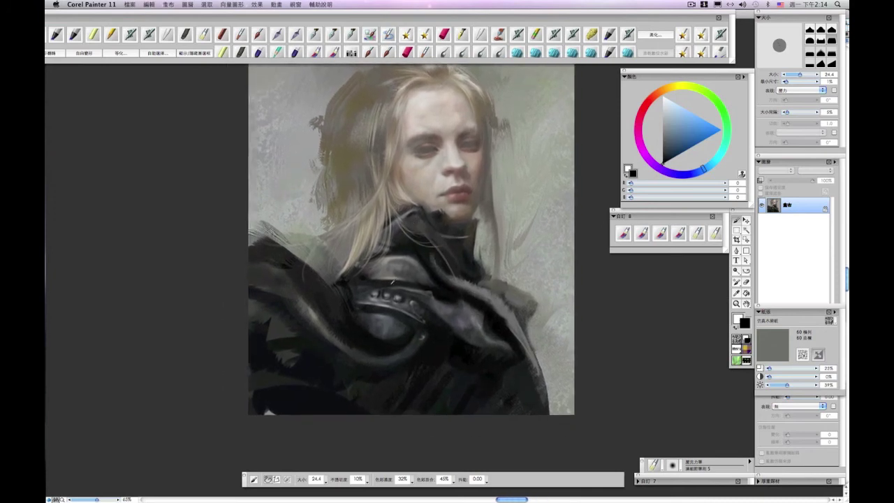
Step: Paint thin vertical ridge lines on the upper shoulder pad with light grey (RGB 211, 211, 211) at brush size 4.9
alt+click(386, 279)
alt+click(397, 273)
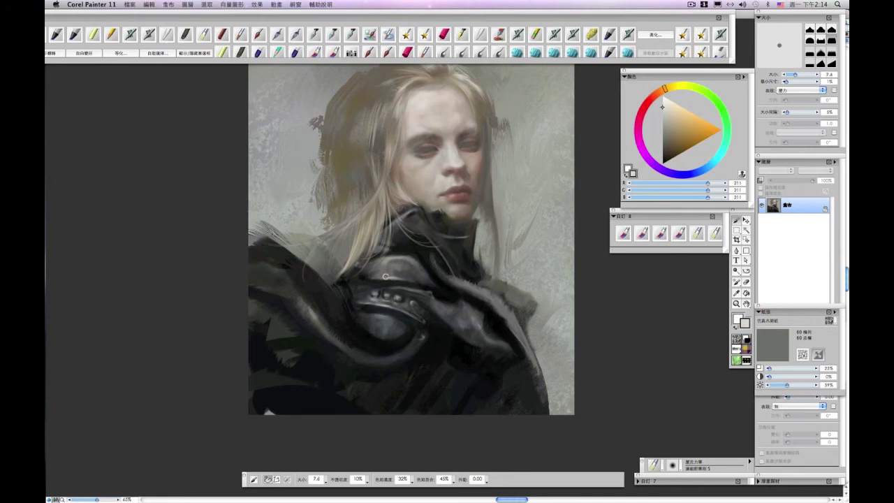
scroll(510, 218, down, 8)
scroll(507, 217, up, 10)
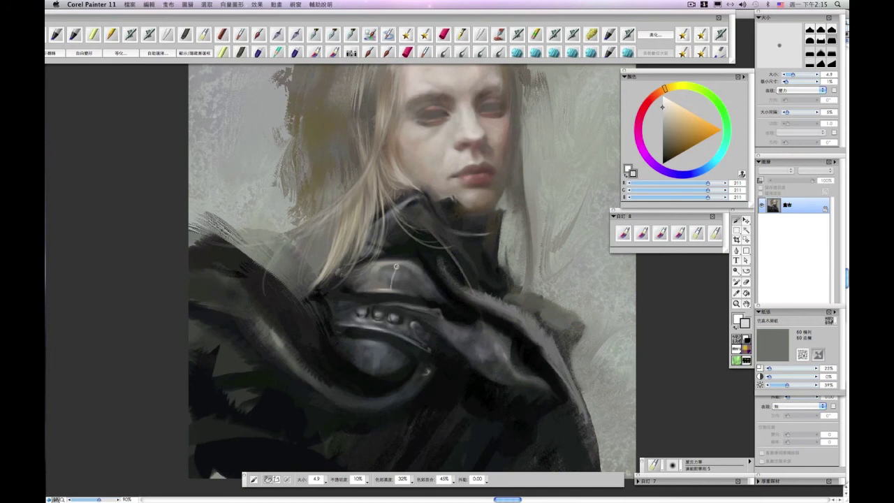
drag(405, 269, 372, 295)
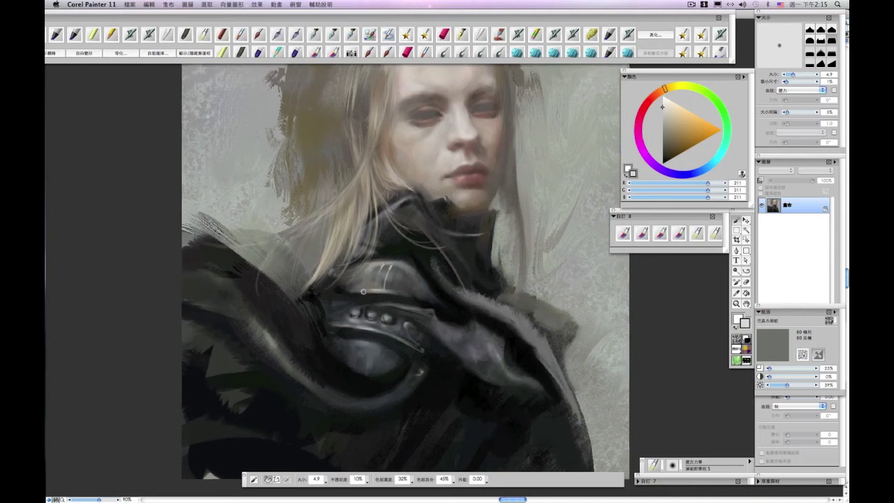
drag(418, 279, 425, 268)
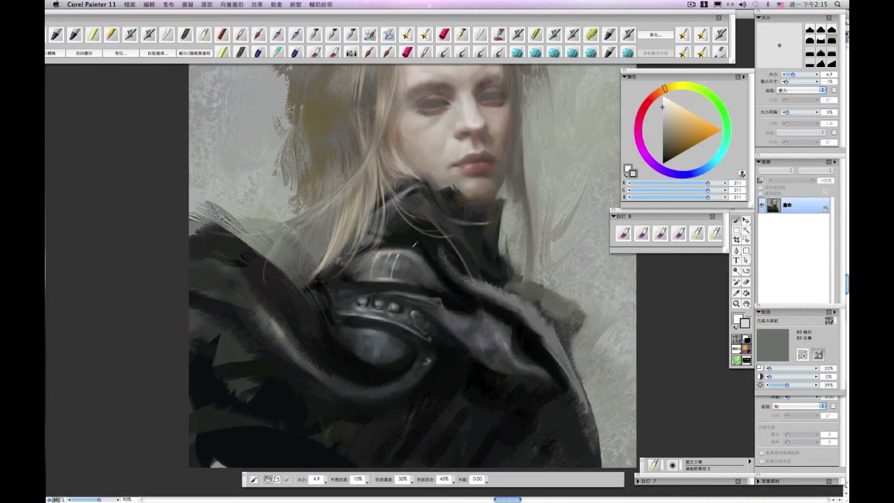
Step: Refine the shoulder pad's ridges with sampled near-black (RGB 24, 26, 28) and near-white (RGB 234, 234, 234) using a fine brush
alt+click(414, 245)
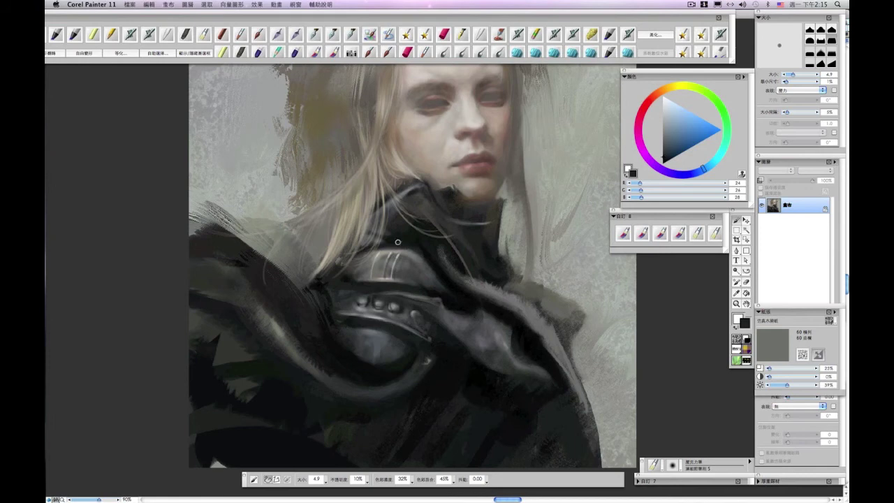
mouse_move(438, 295)
mouse_down()
mouse_move(439, 331)
mouse_move(432, 292)
mouse_up()
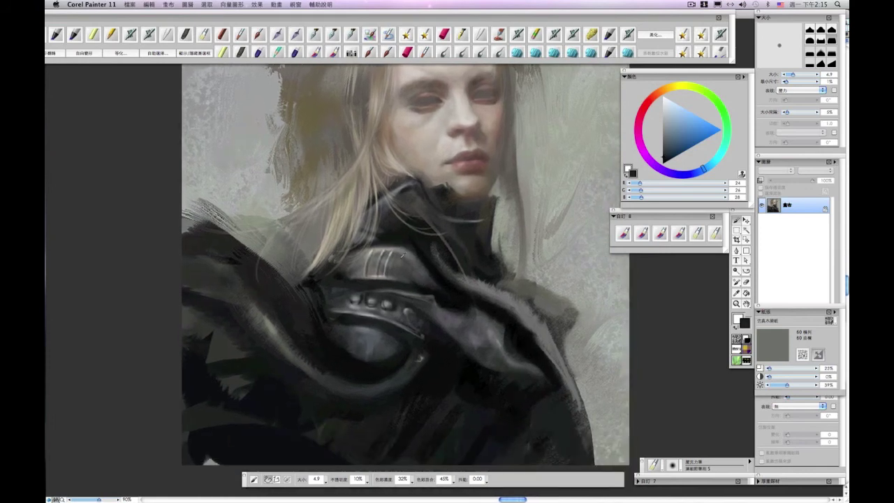
key(shift+x)
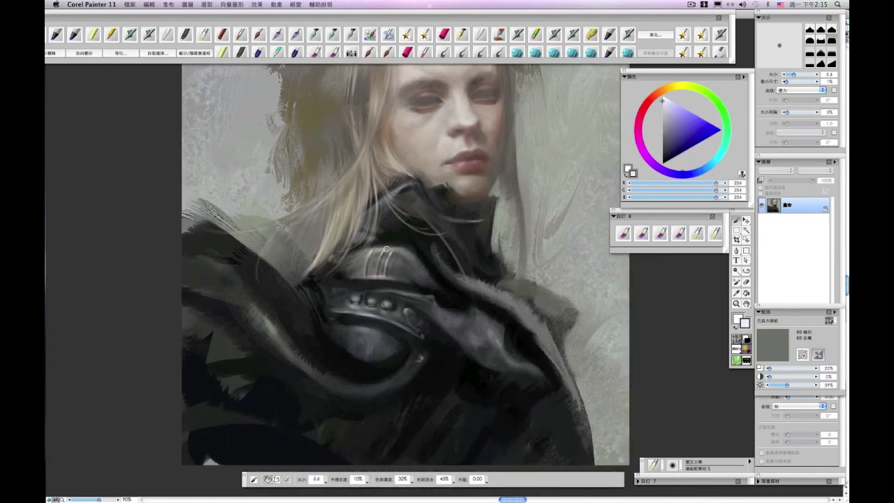
drag(410, 256, 421, 282)
Step: Brush soft highlights over the ridged shoulder pad with greenish grey (RGB 123, 131, 131) and light grey (RGB 177, 177, 177) at size 83.4
alt+click(410, 272)
alt+click(395, 279)
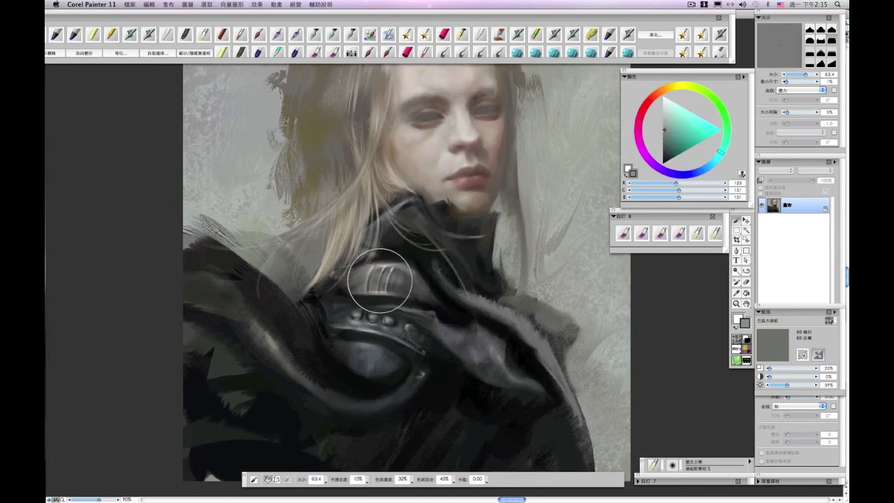
alt+click(369, 266)
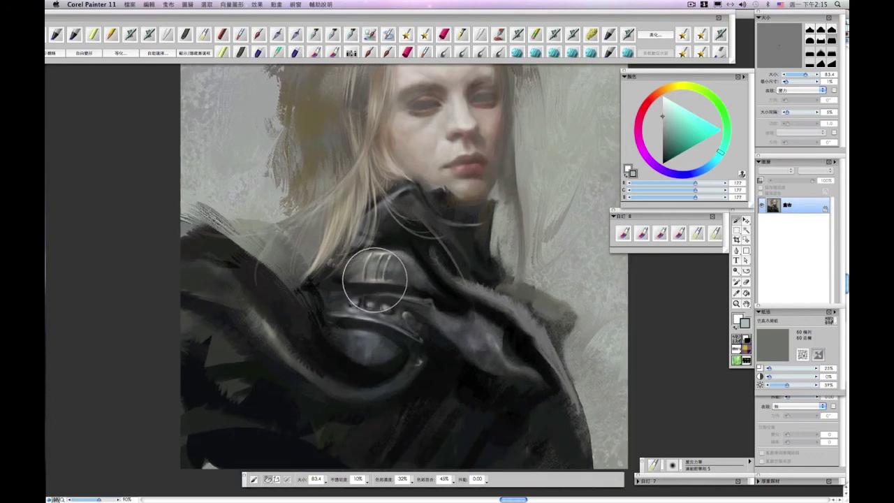
drag(447, 285, 449, 311)
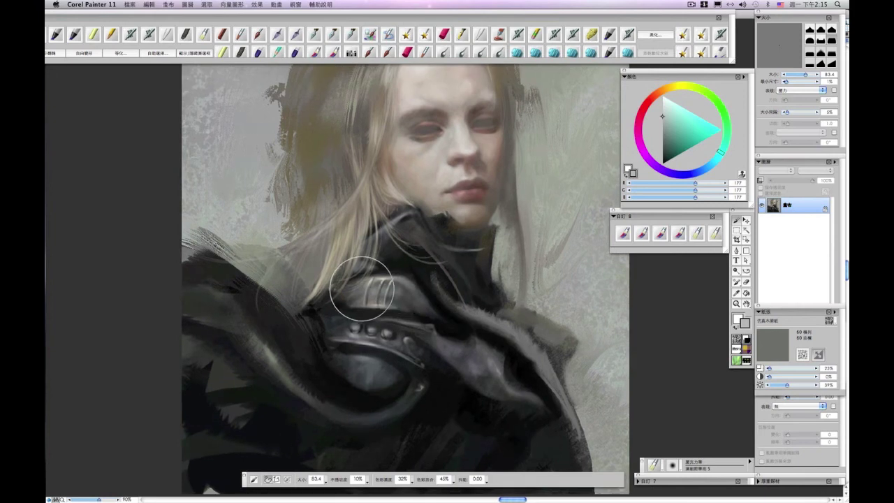
Step: Blend the shoulder pad with sampled near-black (RGB 17, 19, 21), dark grey (RGB 50, 50, 50) and warm grey (RGB 133, 127, 120) at size 83.4
alt+click(405, 284)
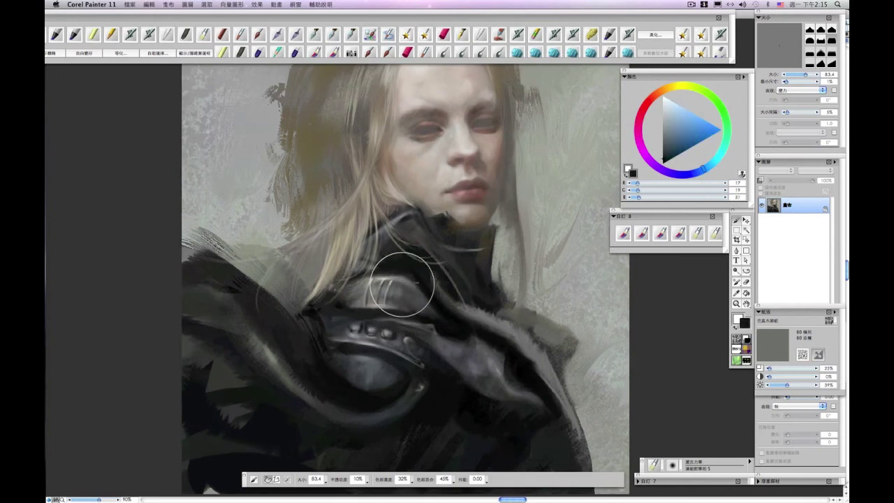
alt+click(365, 299)
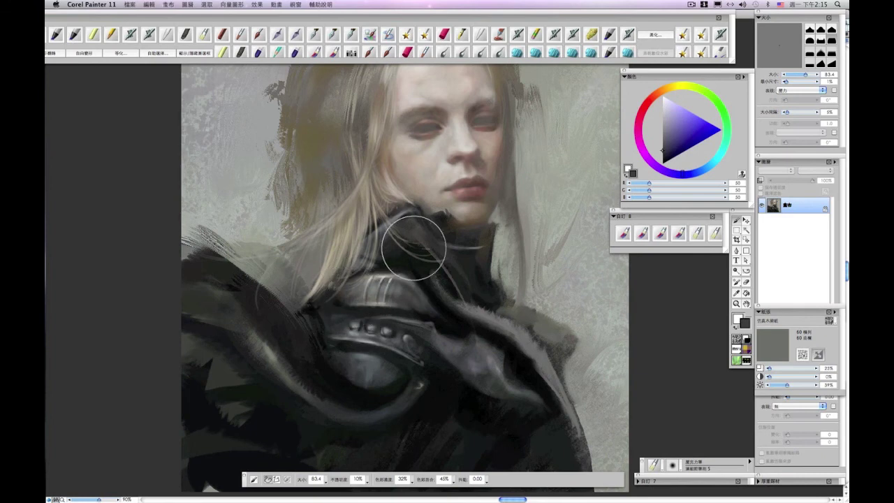
drag(413, 248, 428, 238)
alt+click(382, 293)
alt+click(378, 286)
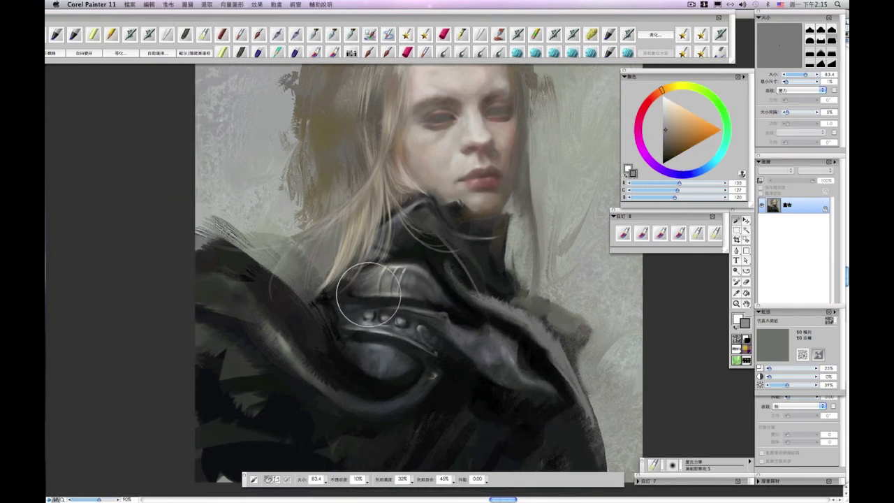
Step: Blend the outer end of the ridged shoulder pad with warm grey (RGB 133, 127, 120) at size 83.4
drag(377, 295, 358, 298)
key(super+minus)
key(super+minus)
key(super+minus)
key(super+equal)
key(super+equal)
key(super+equal)
key(super+equal)
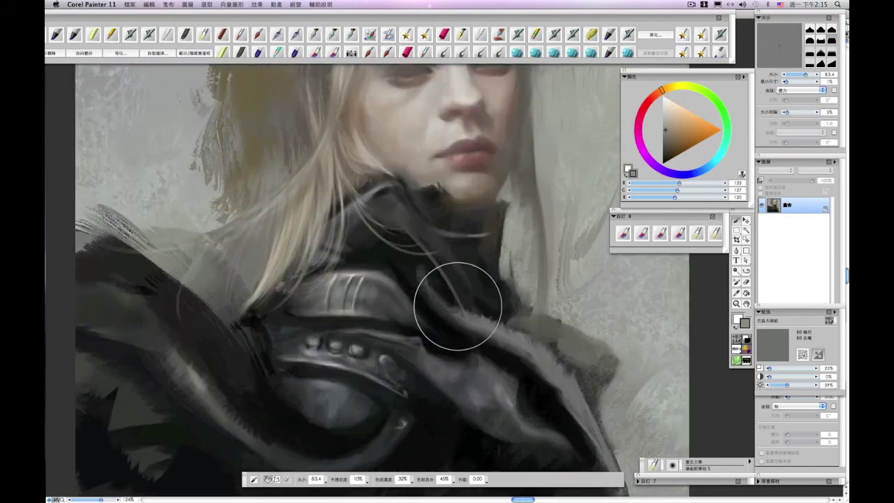
Step: Paint small scroll curls on both sides of the pad's ridges with light grey (RGB 218, 216, 214) at brush size 6.8
drag(456, 304, 492, 263)
click(654, 94)
click(663, 106)
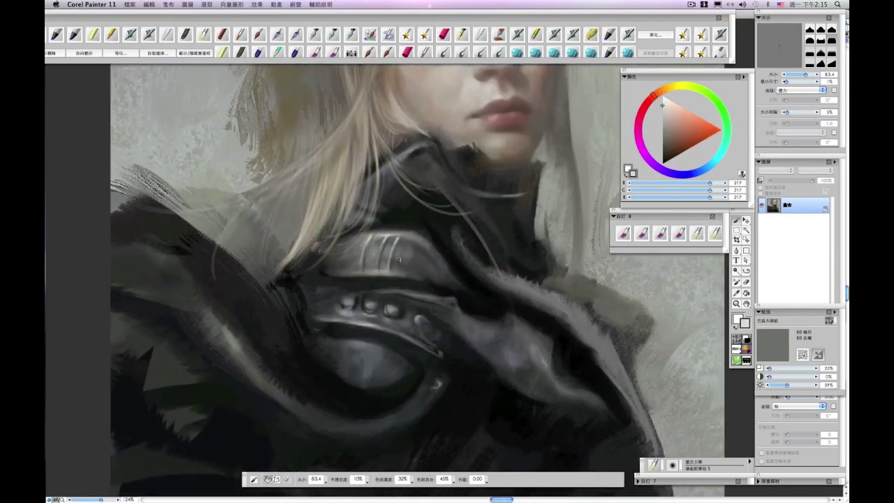
alt+super+click(400, 260)
key(bracketright)
click(668, 87)
click(663, 106)
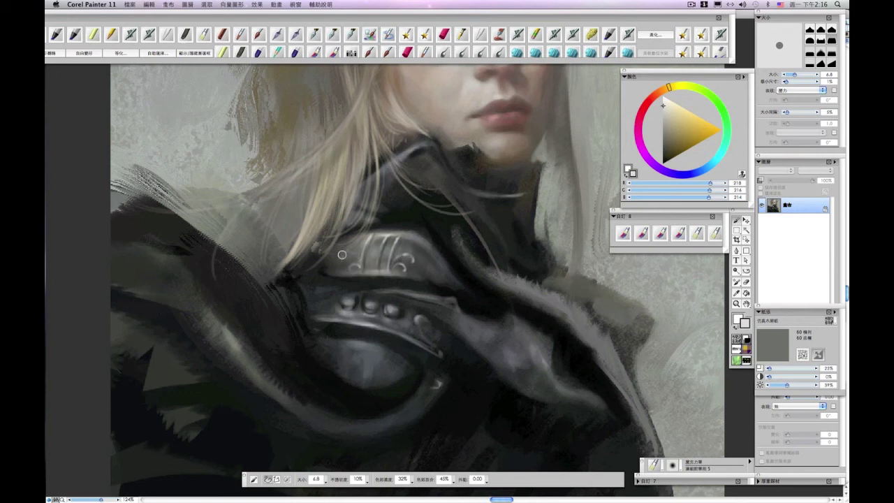
drag(351, 252, 361, 268)
Step: Develop the curls beside the ridges into a fuller scroll ornament with more fine light grey strokes
key(super+plus)
scroll(414, 257, down, 4)
scroll(419, 257, up, 3)
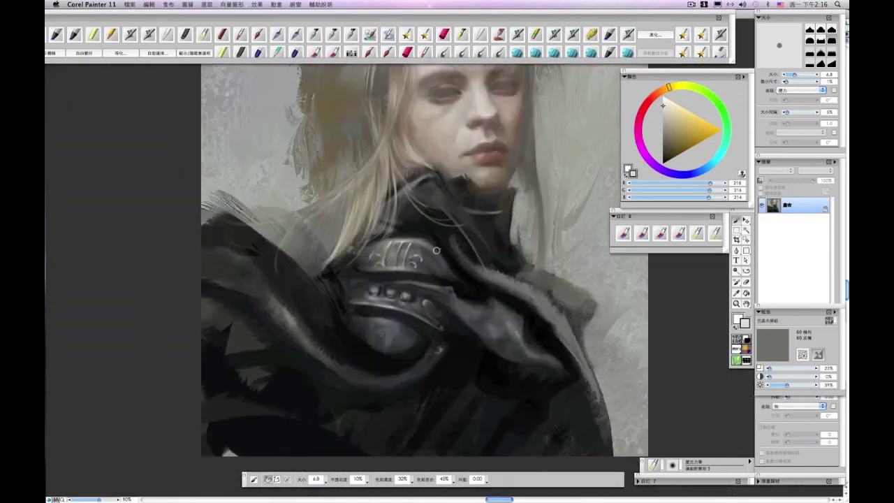
drag(434, 258, 444, 266)
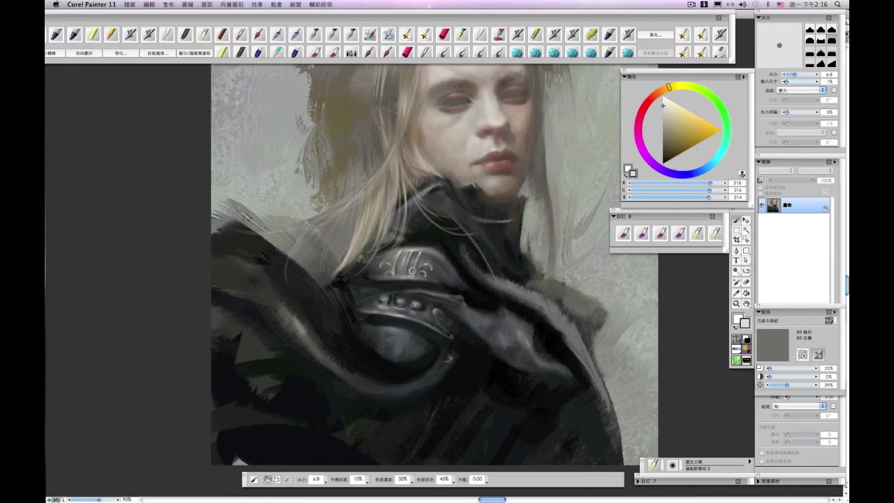
scroll(412, 270, down, 2)
scroll(428, 232, up, 3)
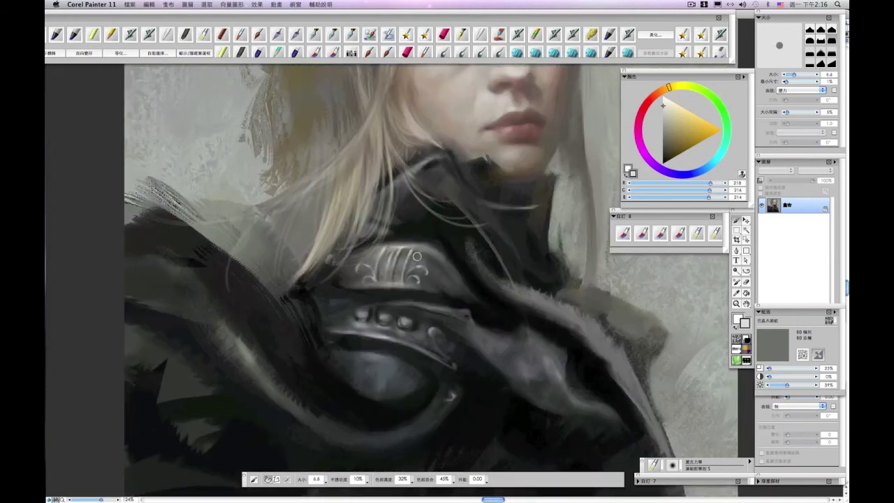
Step: Shade around the scroll ornament with sampled near-black (RGB 22, 24, 25), enlarging the brush from size 9.7 upwards
alt+click(443, 287)
key(bracketright)
drag(359, 268, 368, 269)
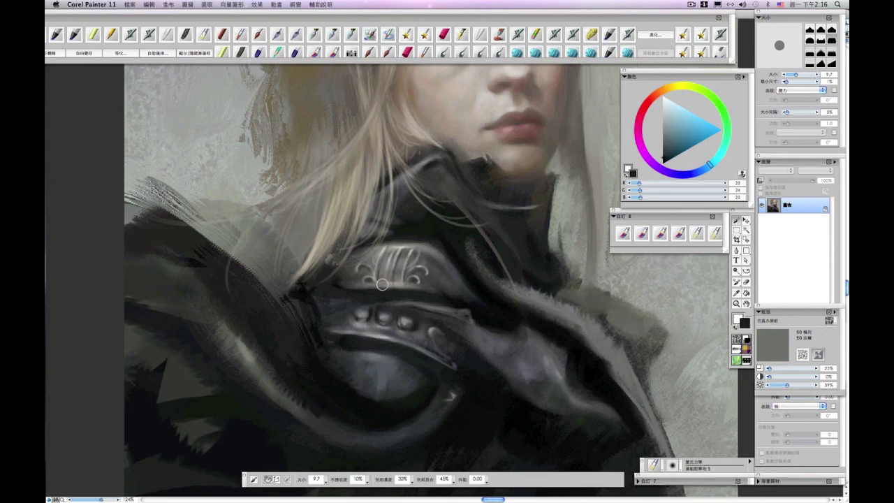
key(bracketright)
key(bracketright)
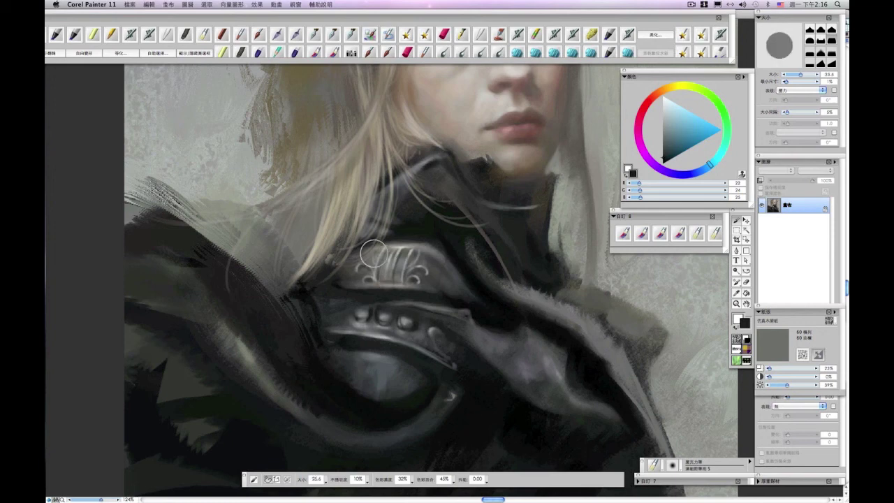
key(bracketright)
scroll(413, 281, down, 4)
key(super+minus)
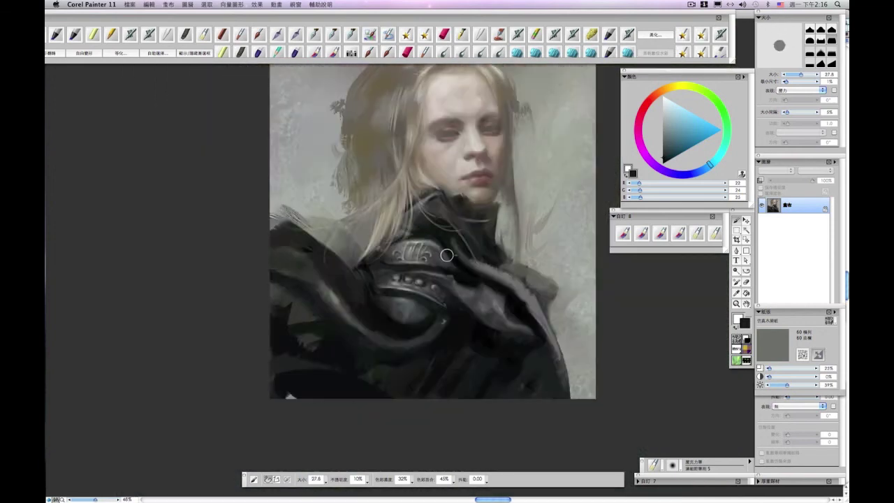
Step: Add fine highlights to the ridges and scroll ornament with pale cream (RGB 254, 249, 226) at brush sizes 4.1 and 3.6
key(super+equal)
key(super+equal)
click(663, 96)
drag(561, 205, 590, 228)
click(677, 87)
click(668, 99)
drag(400, 262, 399, 265)
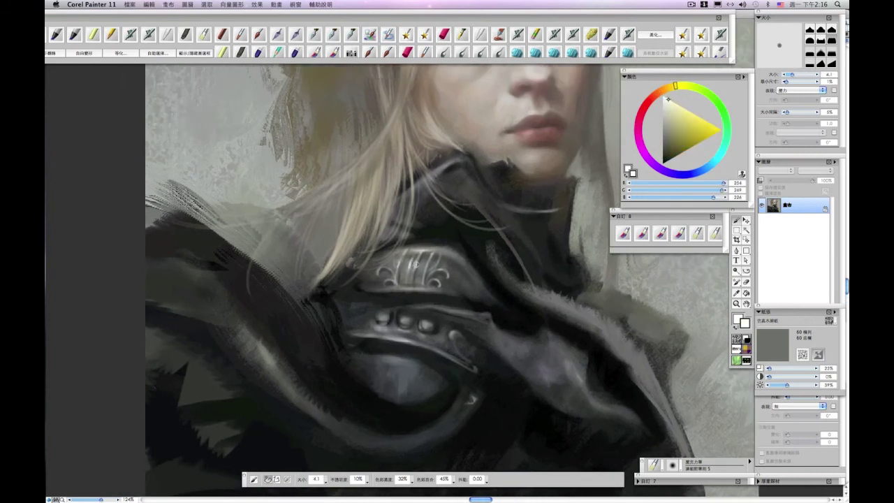
drag(464, 291, 456, 281)
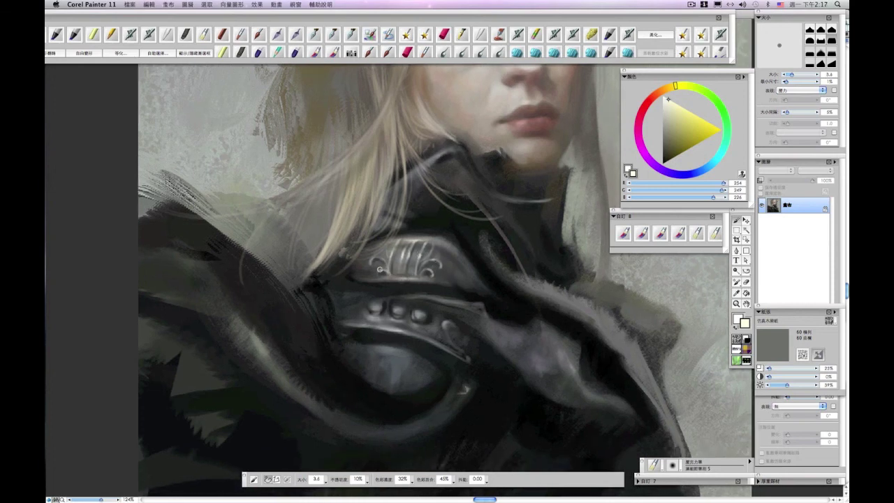
Step: Brush soft pale cream highlights over the shoulder pad's ornament with the brush enlarged to size 13.6
scroll(440, 255, up, 2)
scroll(430, 255, up, 2)
key(bracketright)
key(bracketright)
key(bracketright)
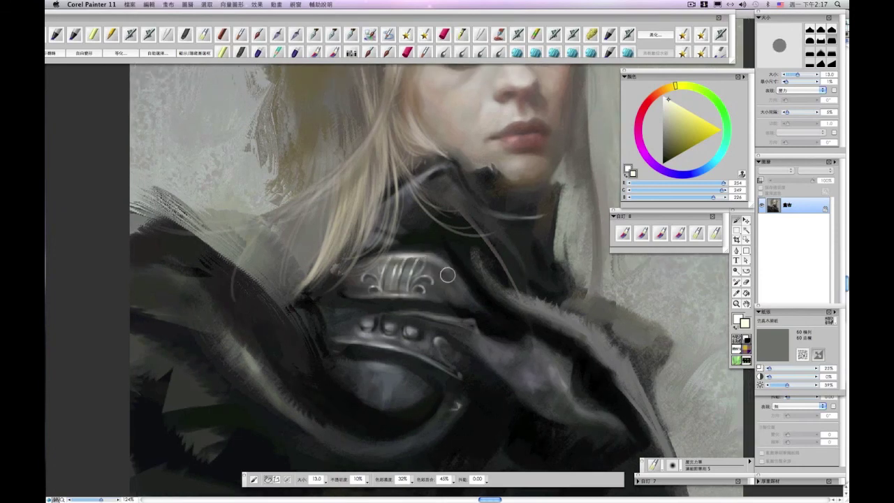
scroll(437, 264, down, 3)
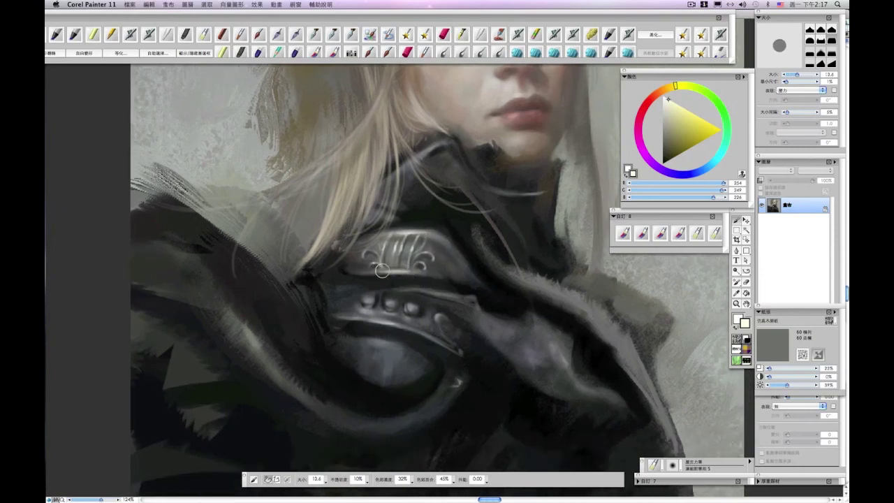
scroll(533, 292, down, 4)
key(super+minus)
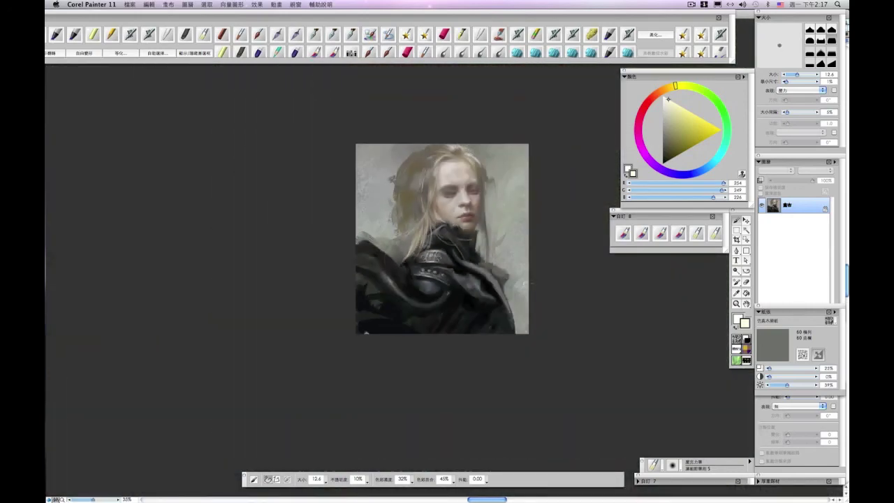
key(super+minus)
key(super+0)
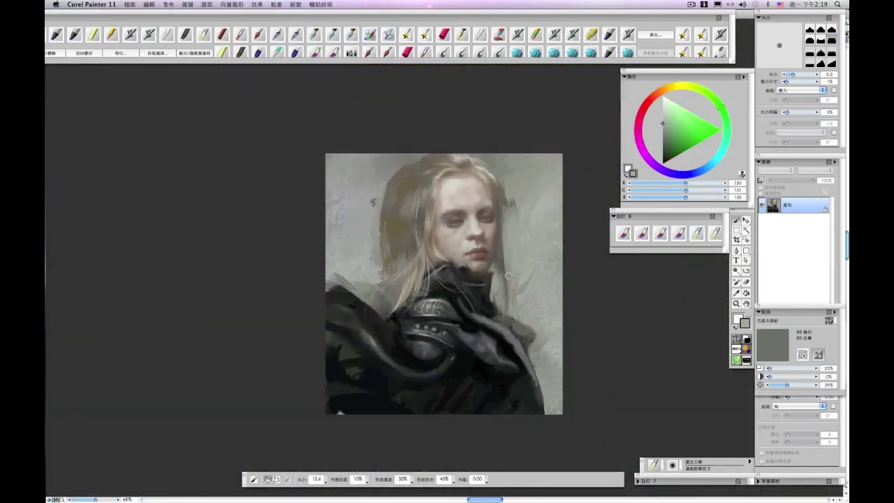
Step: Brush warm grey (RGB 150, 148, 144) along the coat's furry lapel edge at 20% opacity, starting at a large size of 173.5
drag(559, 339, 553, 315)
alt+click(522, 255)
click(674, 86)
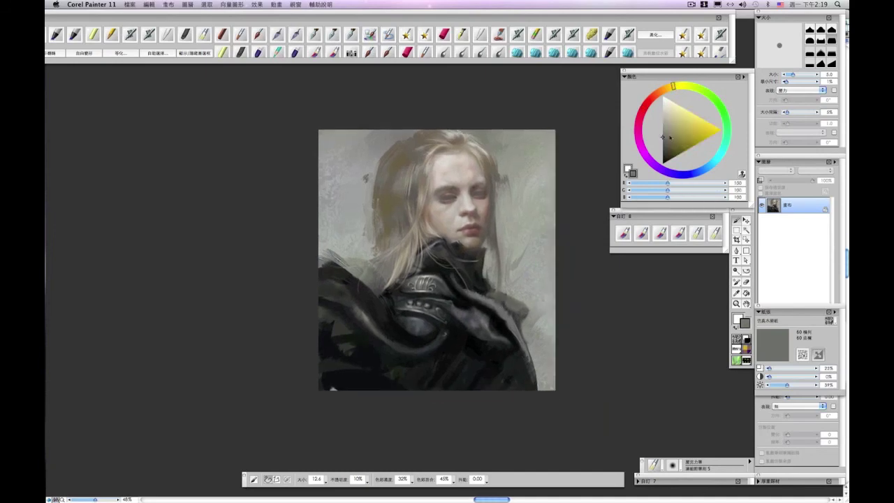
click(665, 129)
click(664, 124)
drag(480, 259, 492, 317)
key(2)
drag(467, 277, 476, 309)
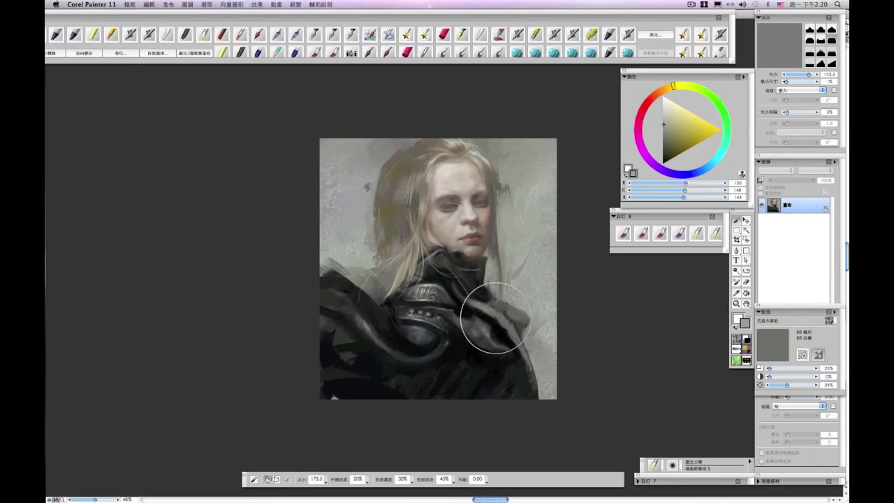
drag(493, 317, 492, 312)
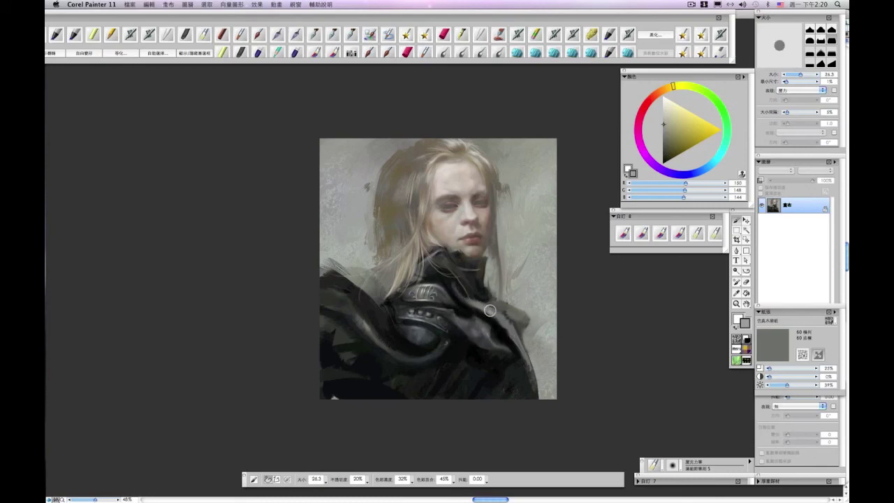